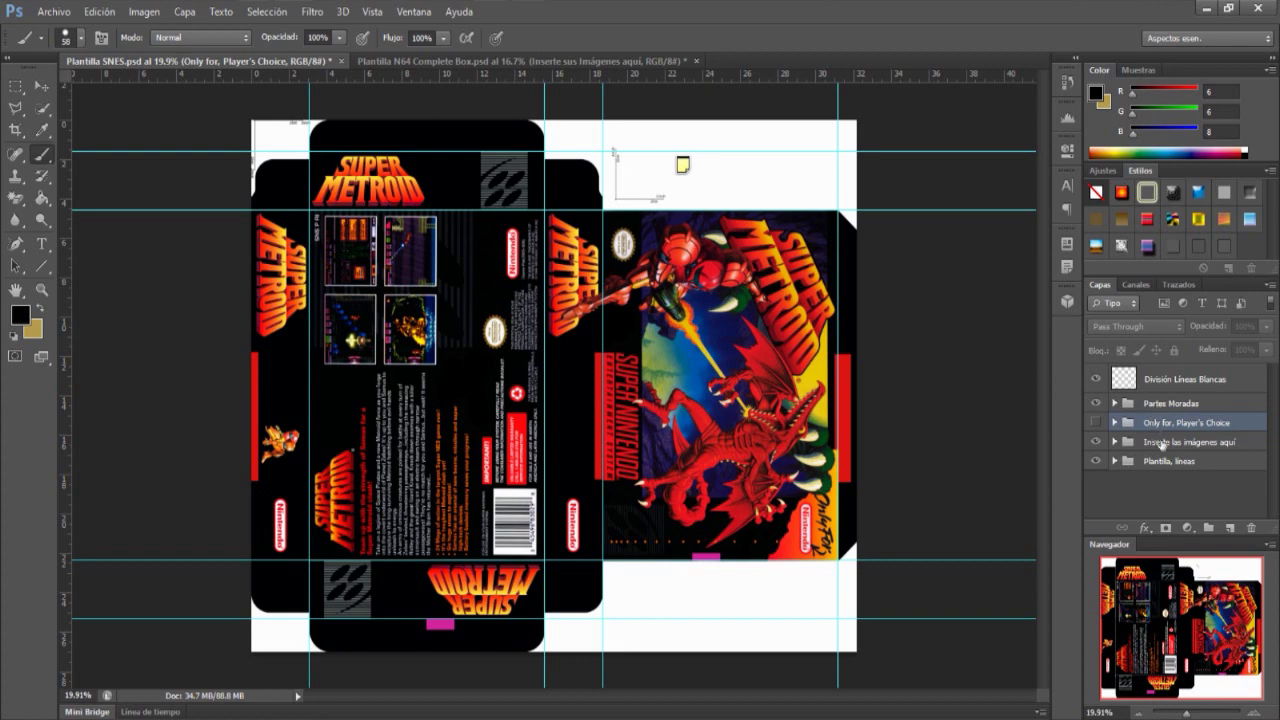
Step: Show The Best Of and Player's Choice badges, and hide the Only For logo
left_click(1093, 423)
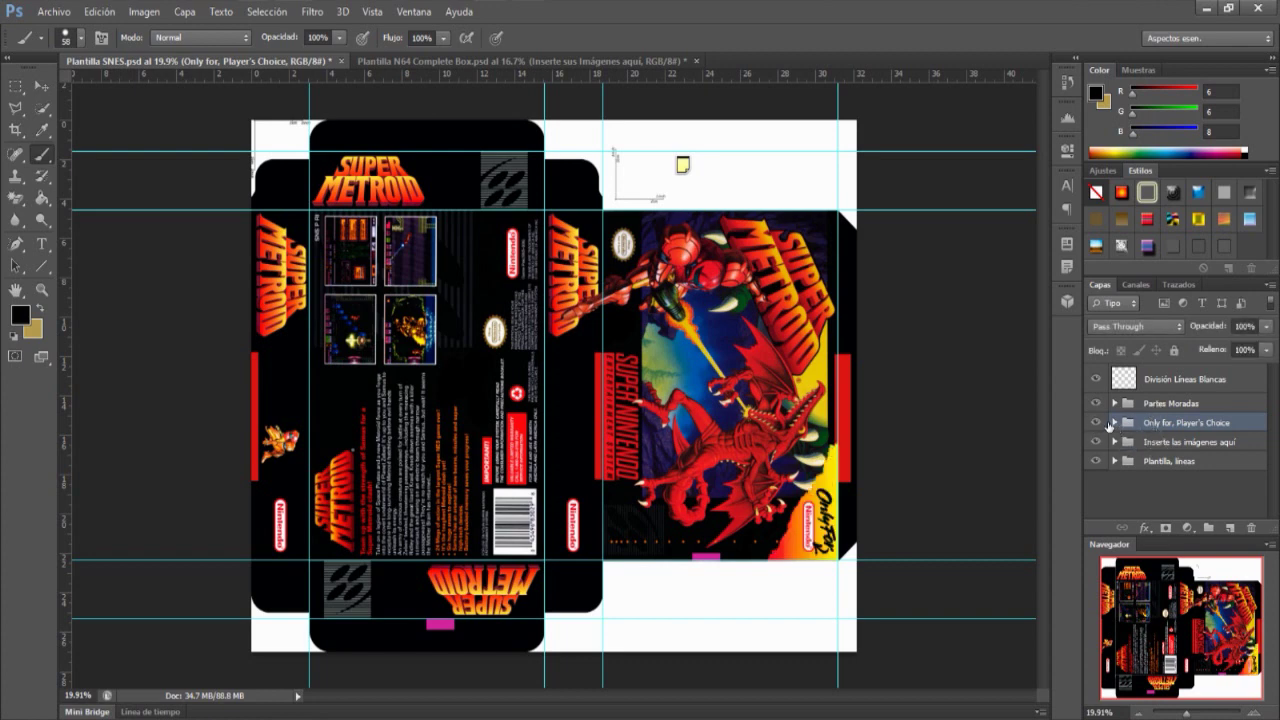
left_click(1114, 423)
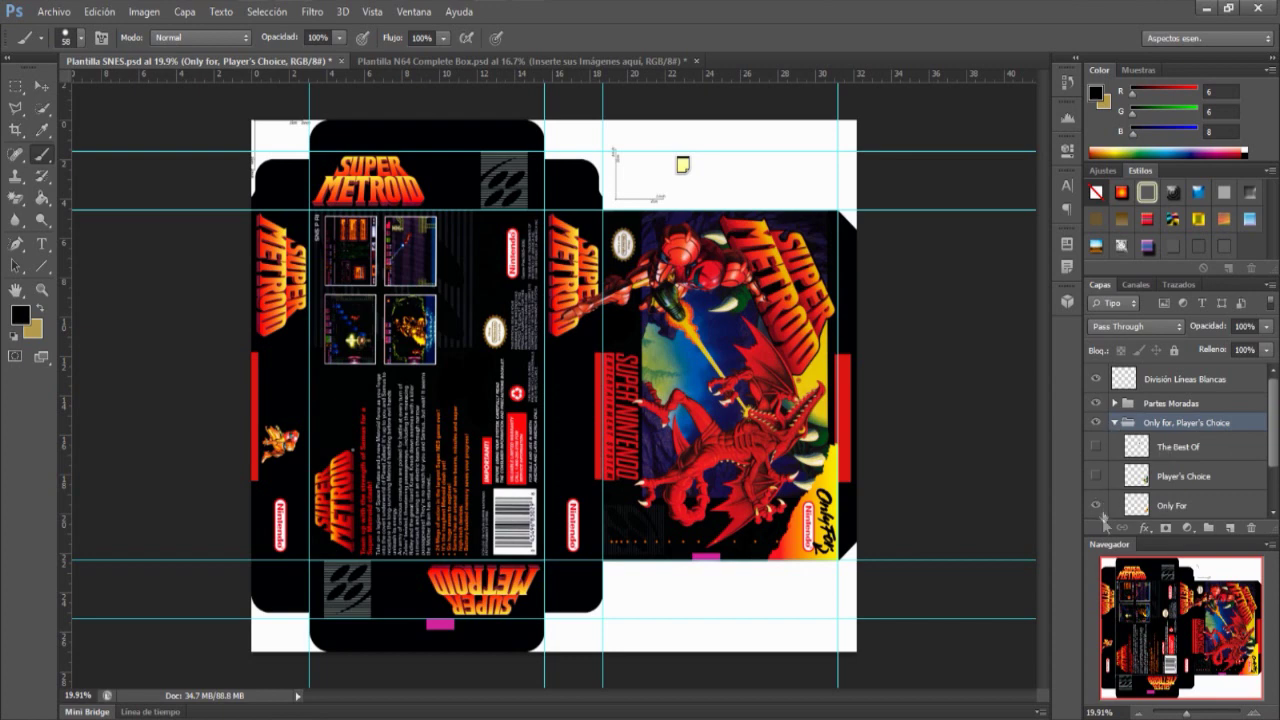
left_click(1093, 505)
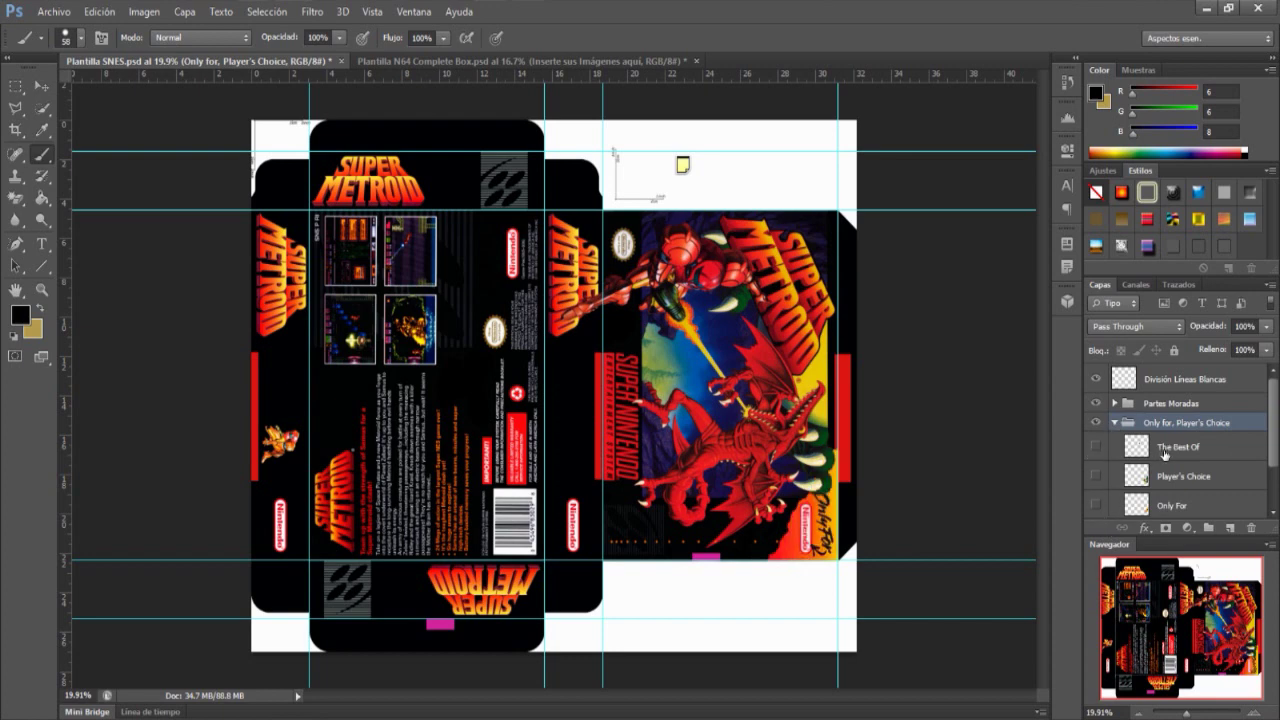
left_click(1097, 449)
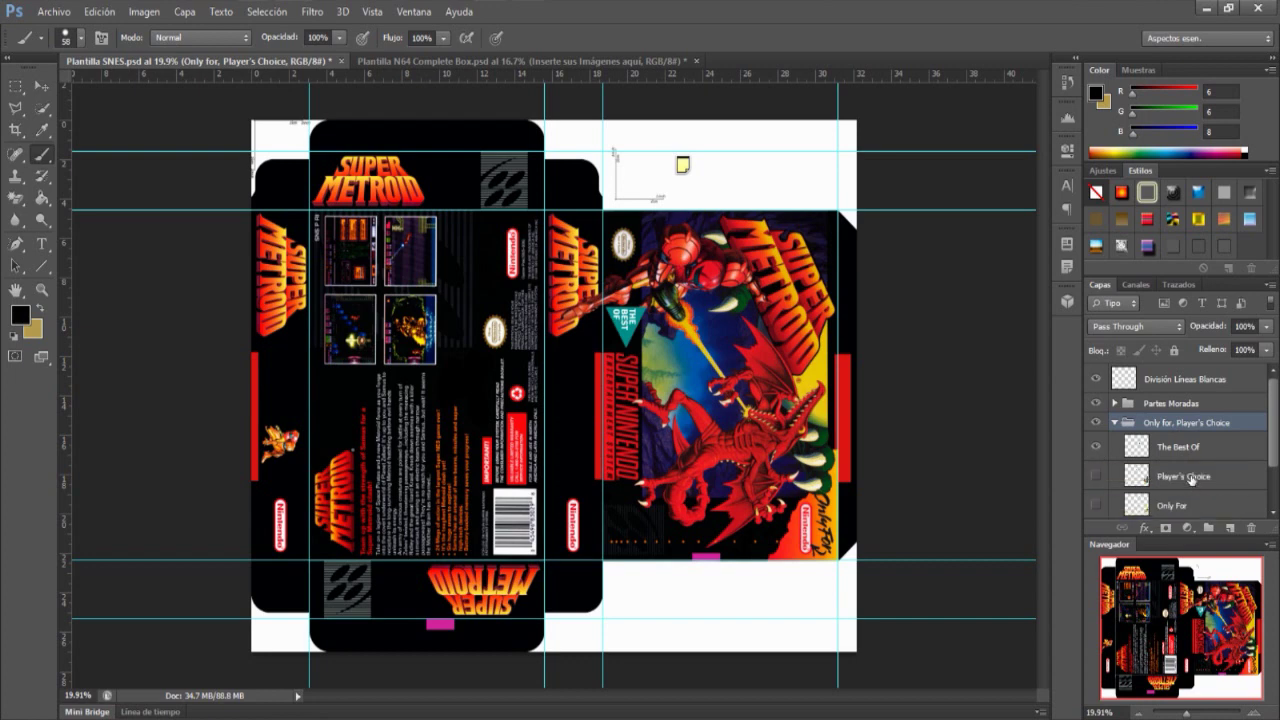
left_click(1096, 480)
Step: Turn on the Golden group so the cover's side stripes turn gold
scroll(1180, 470, "down", 2)
scroll(1183, 474, "up", 1)
scroll(1183, 474, "down", 1)
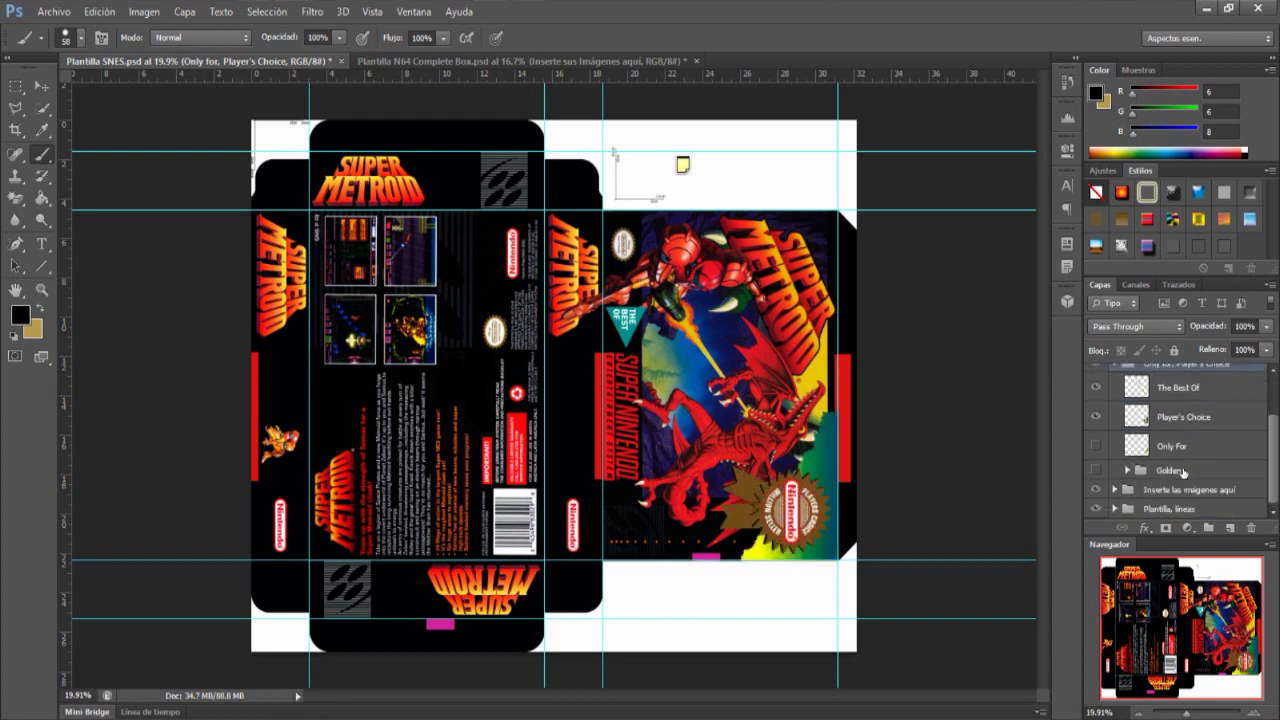
left_click(1095, 470)
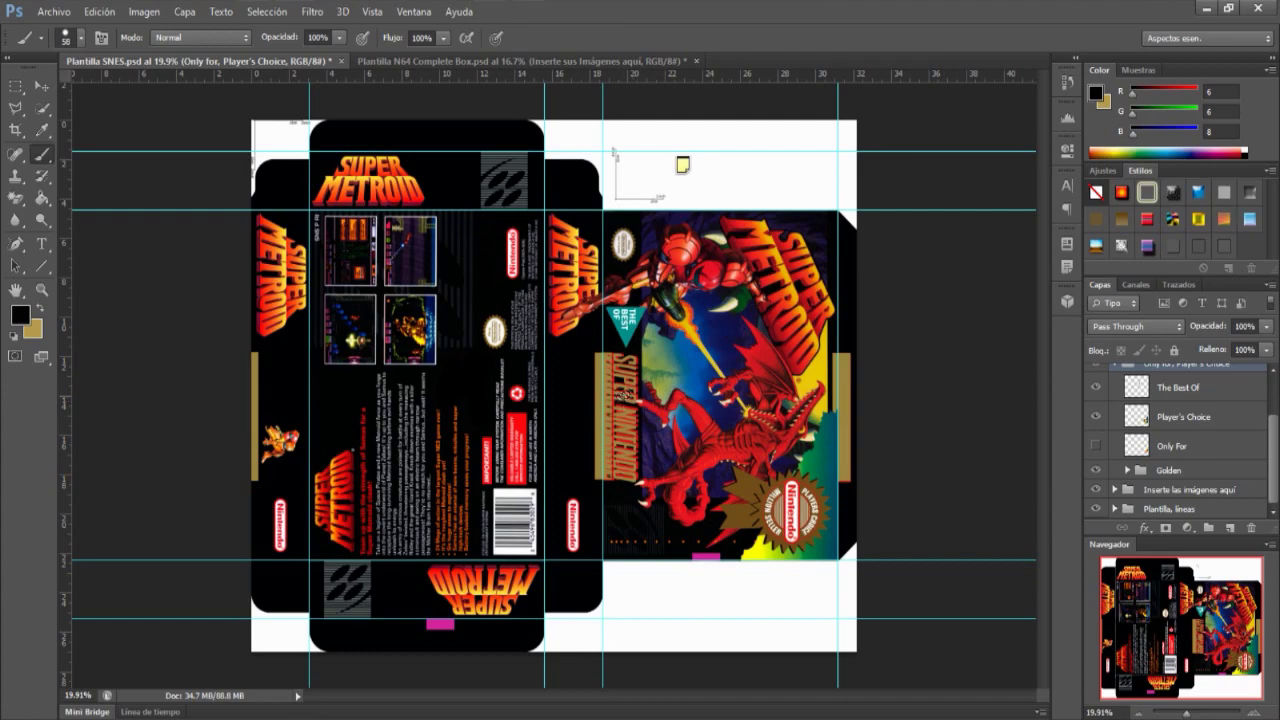
scroll(627, 458, "up", 1)
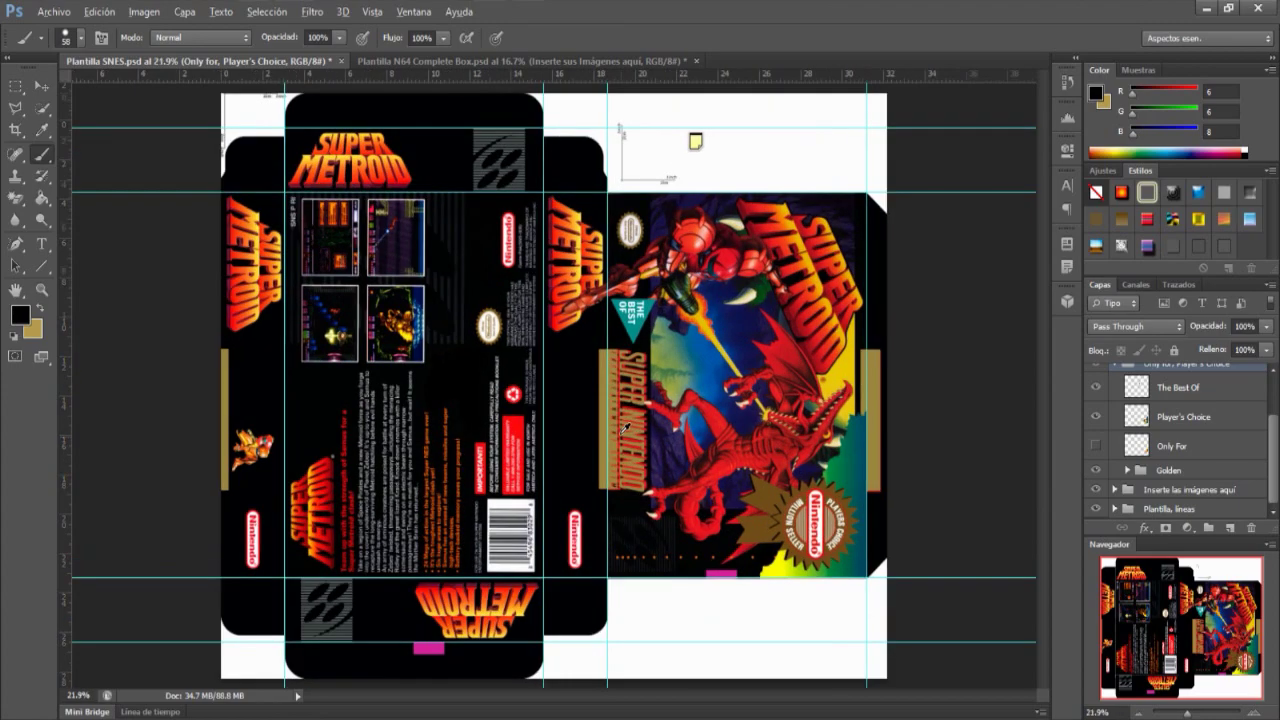
Step: Hide the gold SNES Front Logo copia in the Golden group so the red logo shows
scroll(630, 440, "up", 2)
scroll(638, 410, "up", 2)
scroll(640, 401, "up", 1)
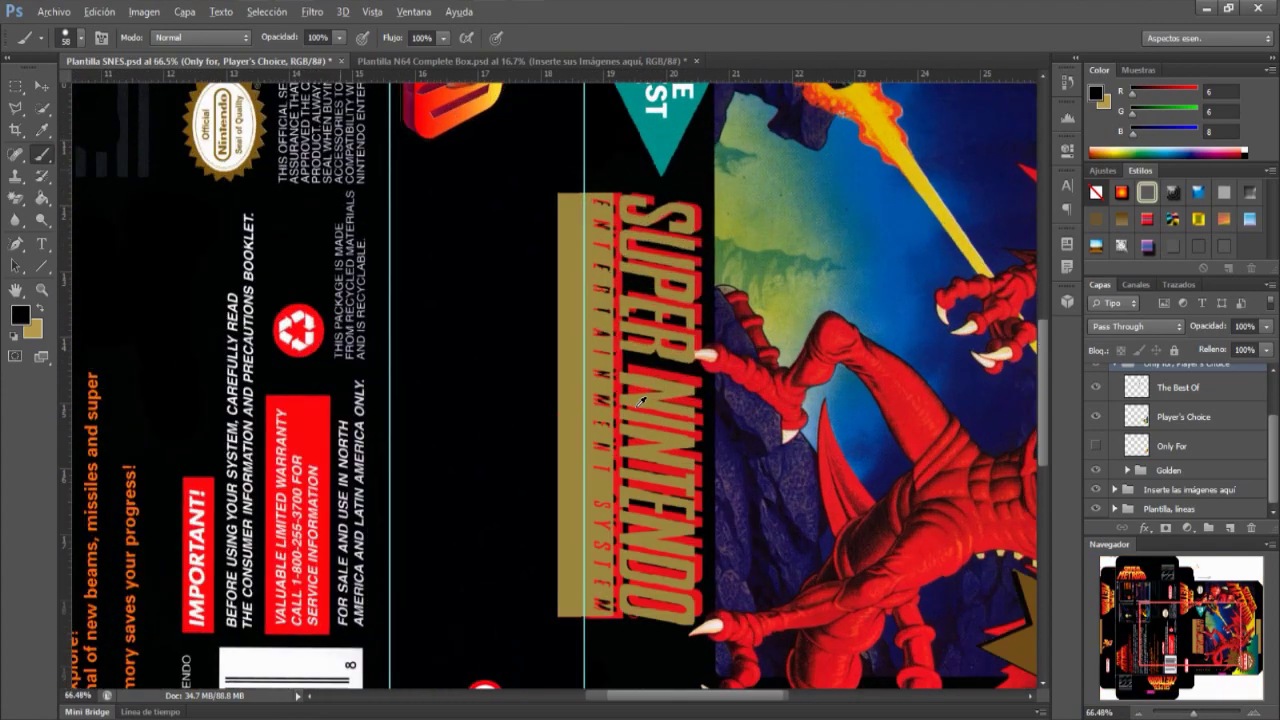
scroll(640, 400, "up", 1)
key("alt")
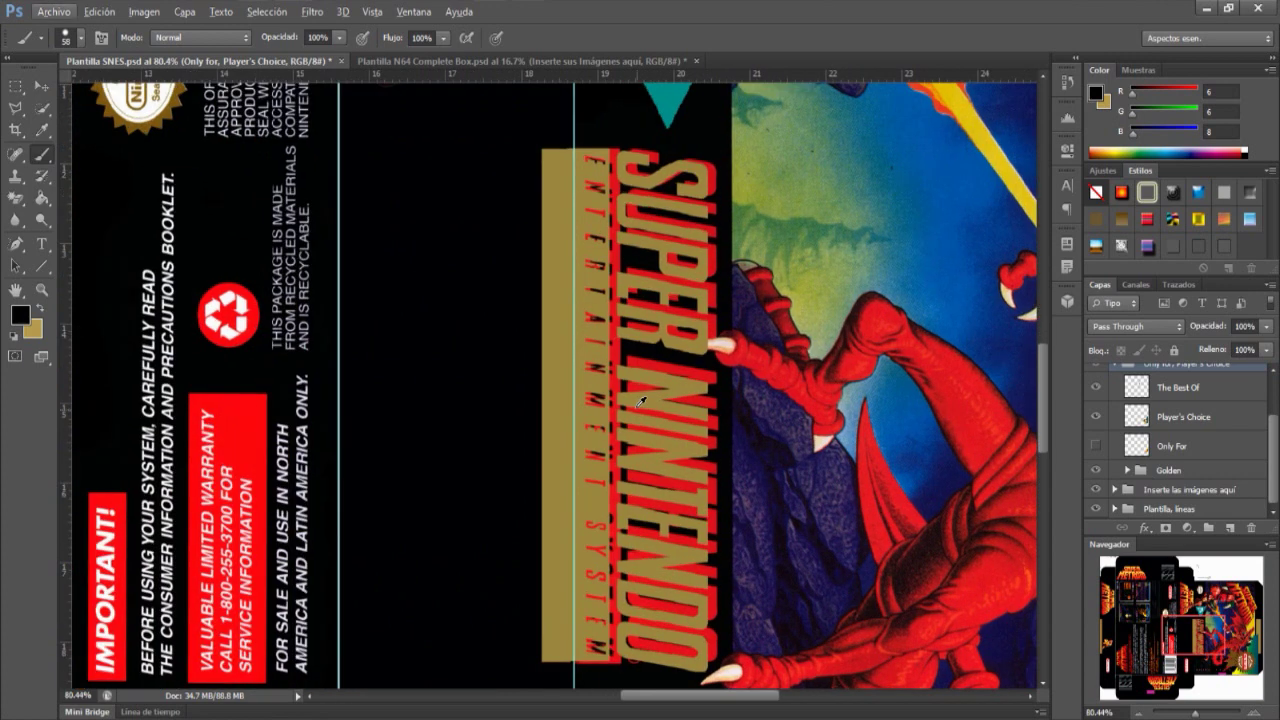
left_click(1129, 471)
scroll(1244, 468, "down", 1)
scroll(1244, 468, "down", 1)
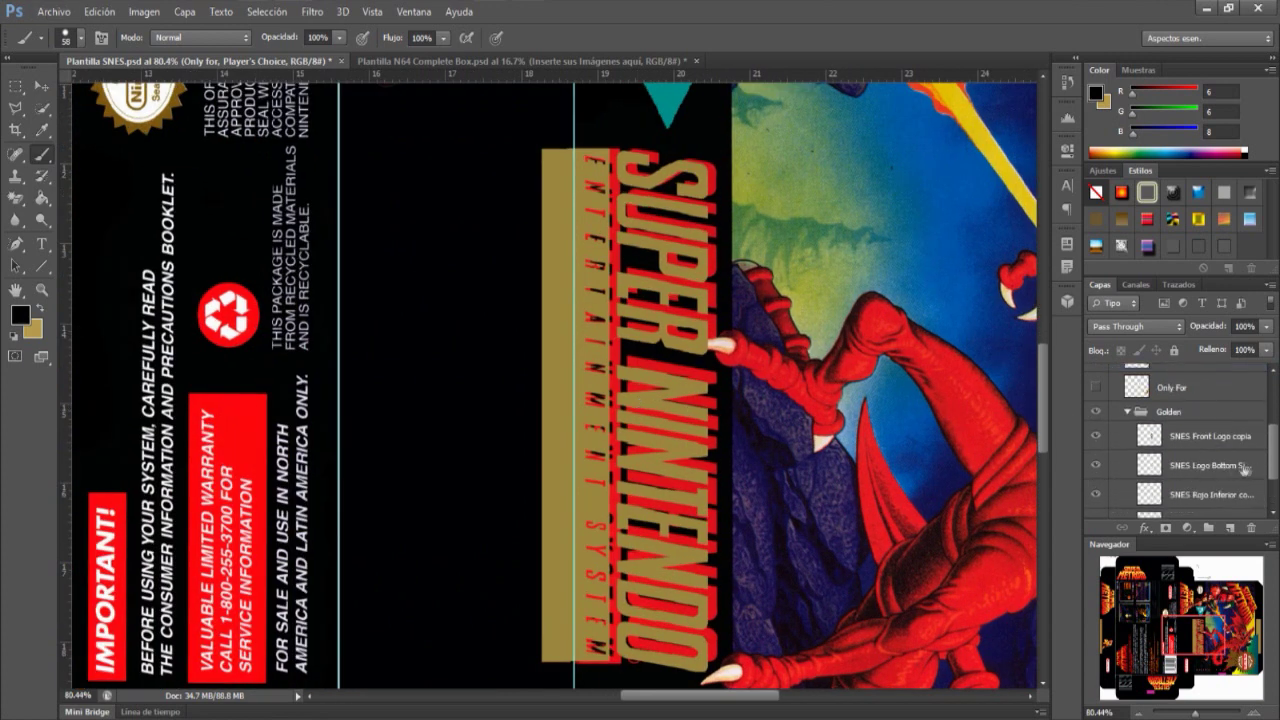
left_click(1095, 433)
left_click(1095, 433)
left_click(1095, 433)
left_click(1095, 435)
left_click(1128, 411)
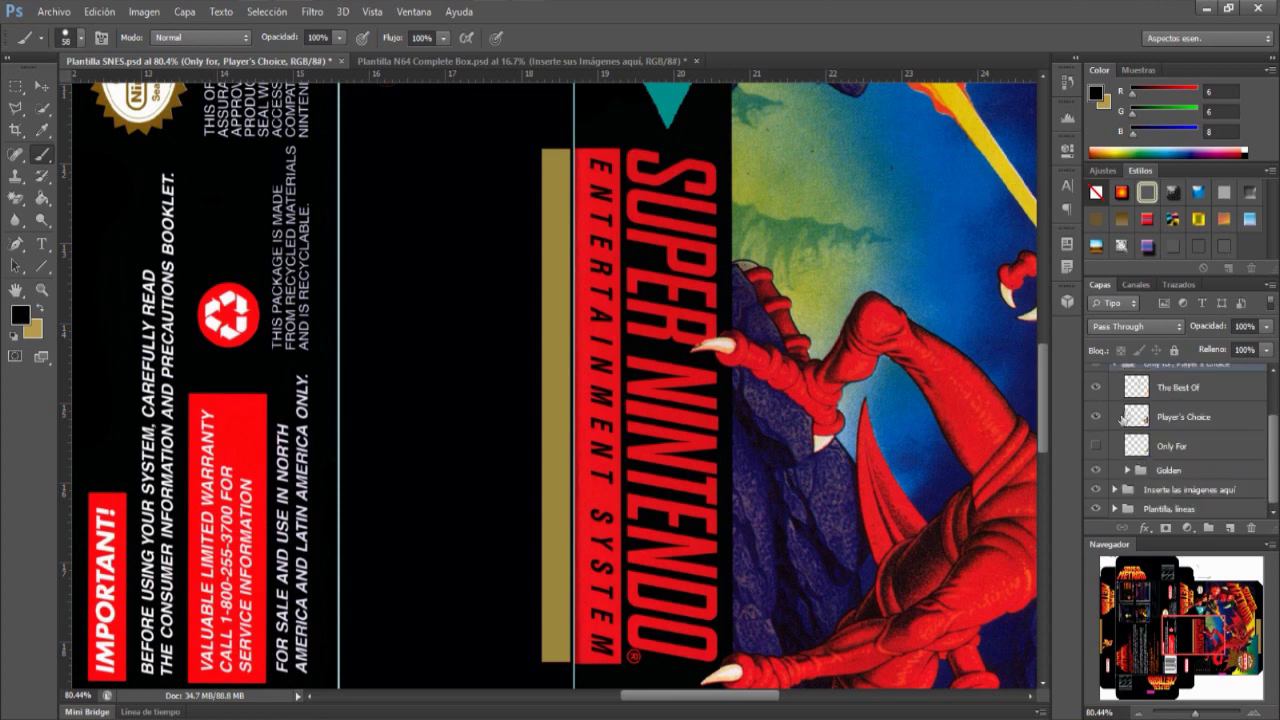
Step: Sample the bar's gold as foreground colour and select Capa 1 in the images group
key("i")
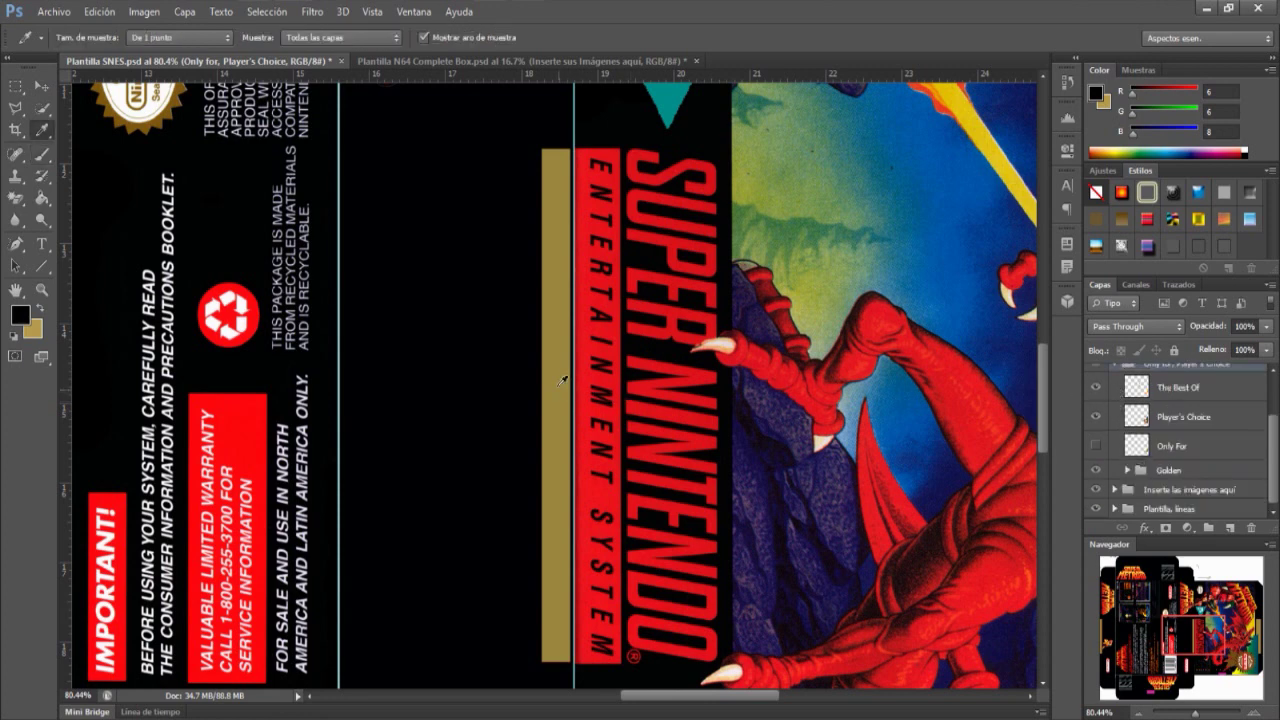
left_click(558, 388)
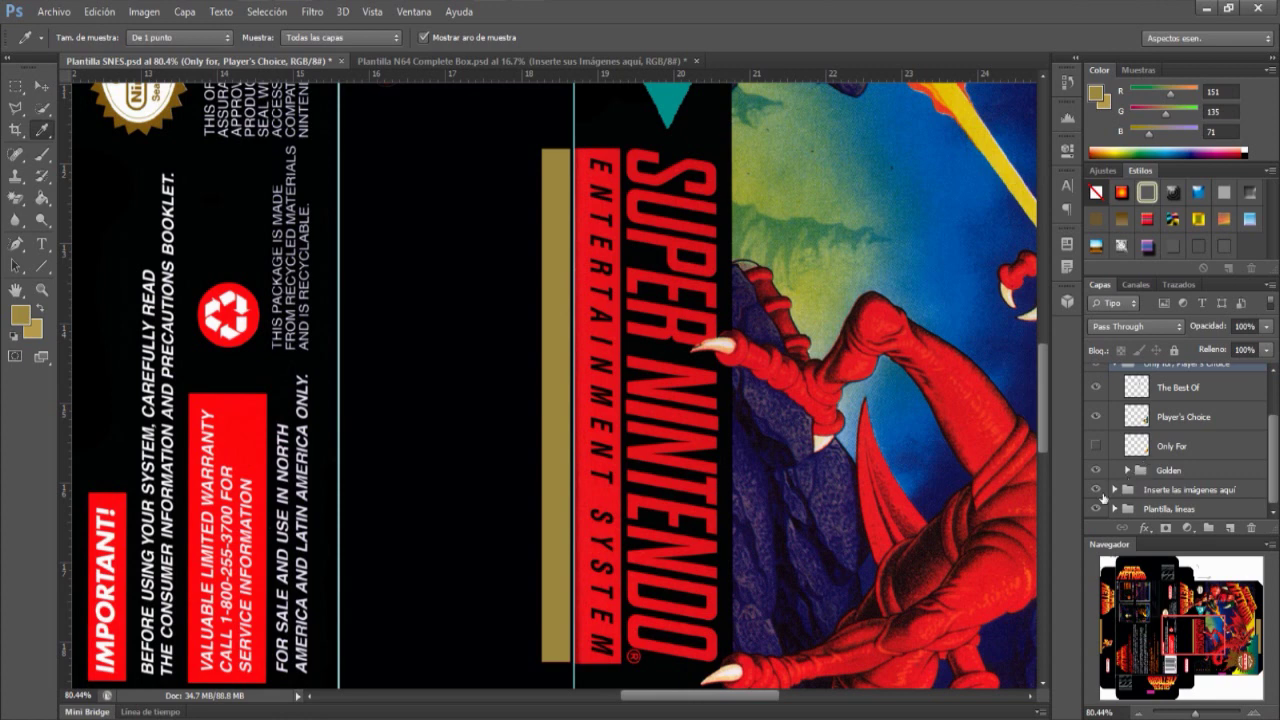
left_click(1110, 491)
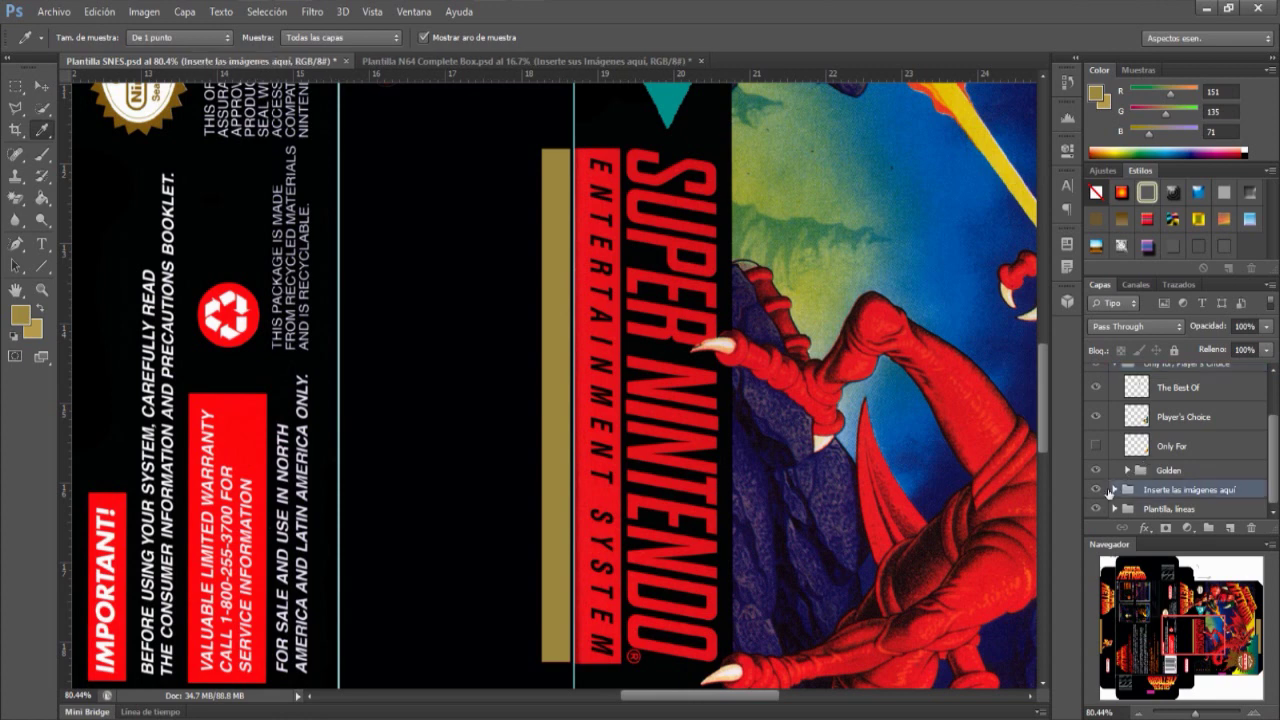
left_click(1114, 489)
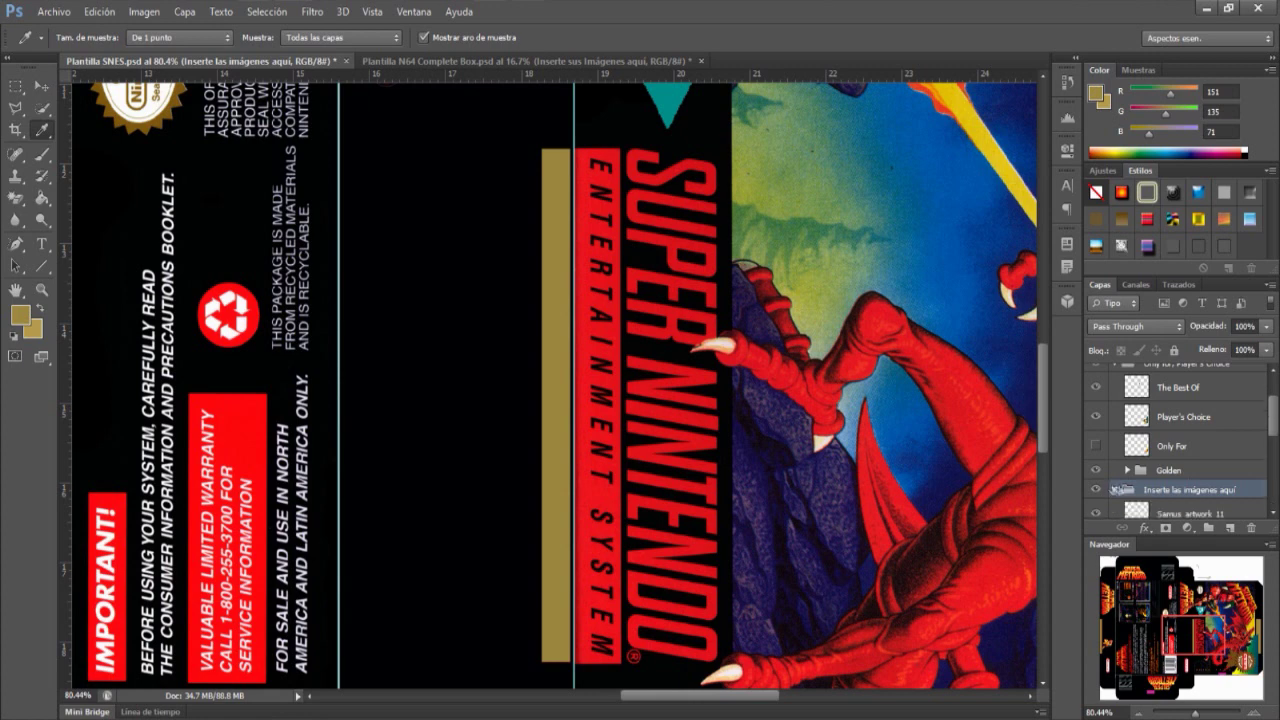
scroll(1158, 460, "down", 5)
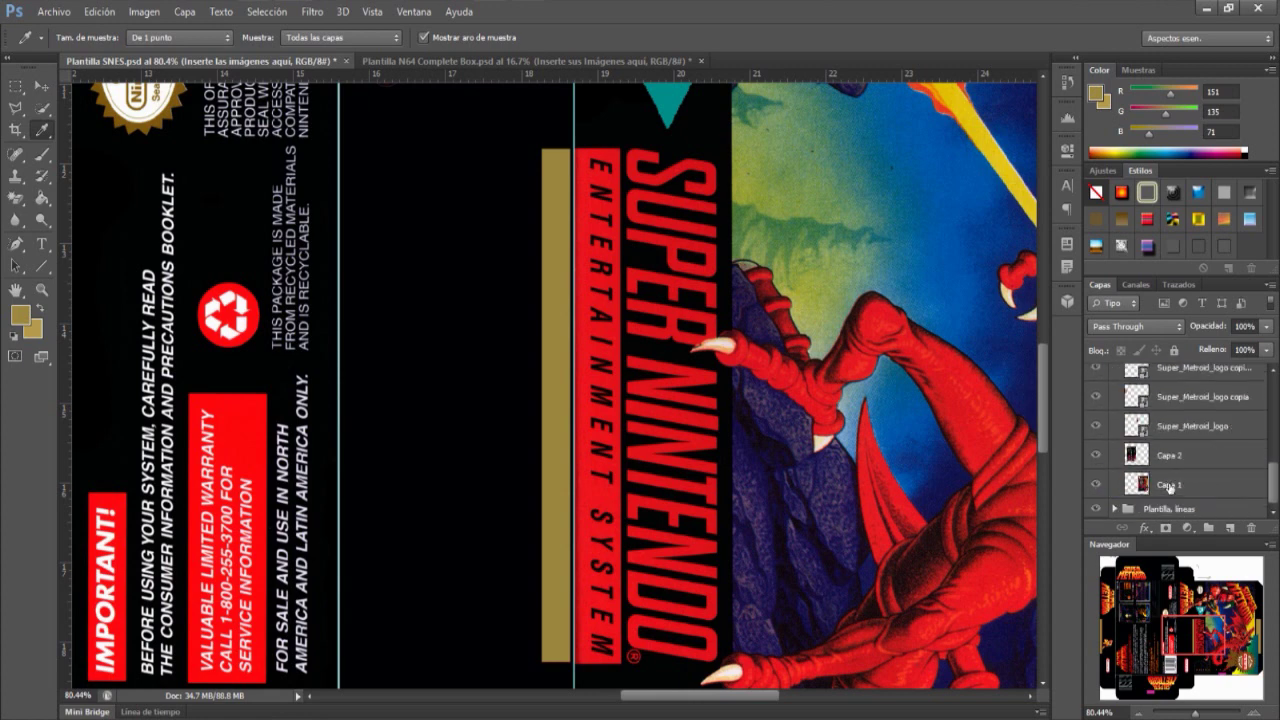
left_click(1170, 486)
Step: Paint Bucket-fill the red Entertainment System strip and NINTENDO letters with gold
key("g")
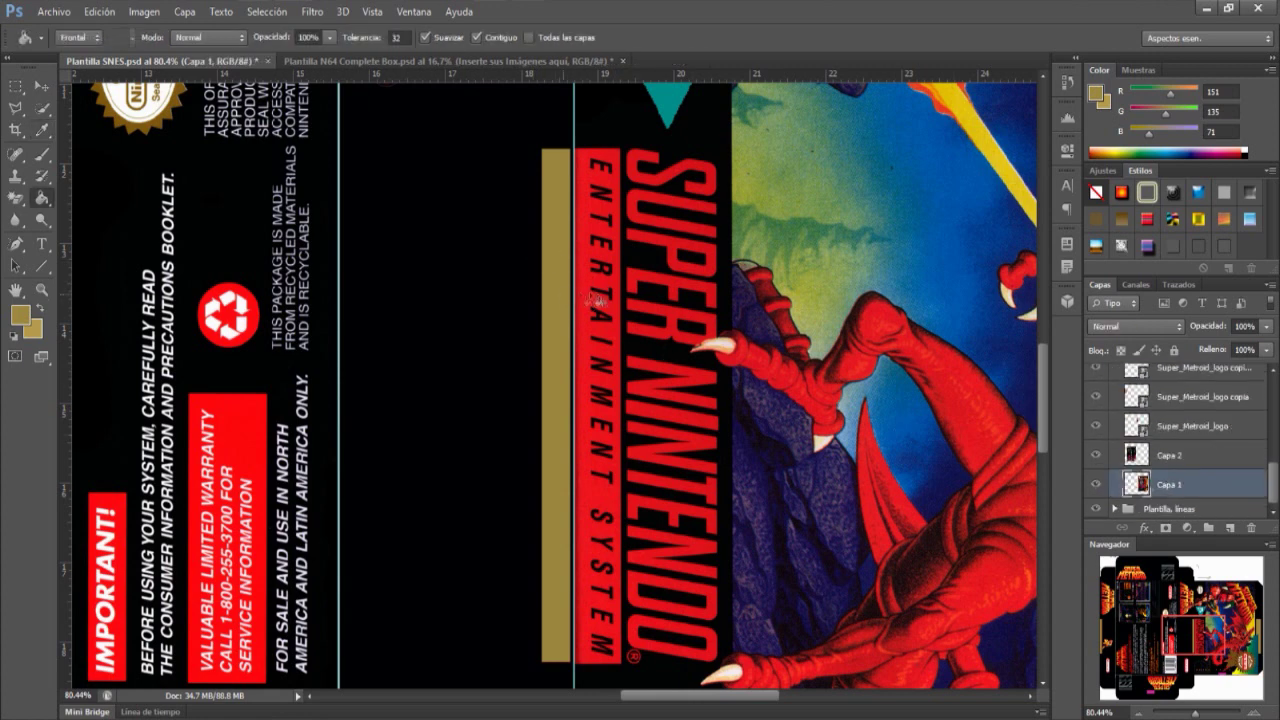
left_click(581, 294)
scroll(715, 289, "up", 3)
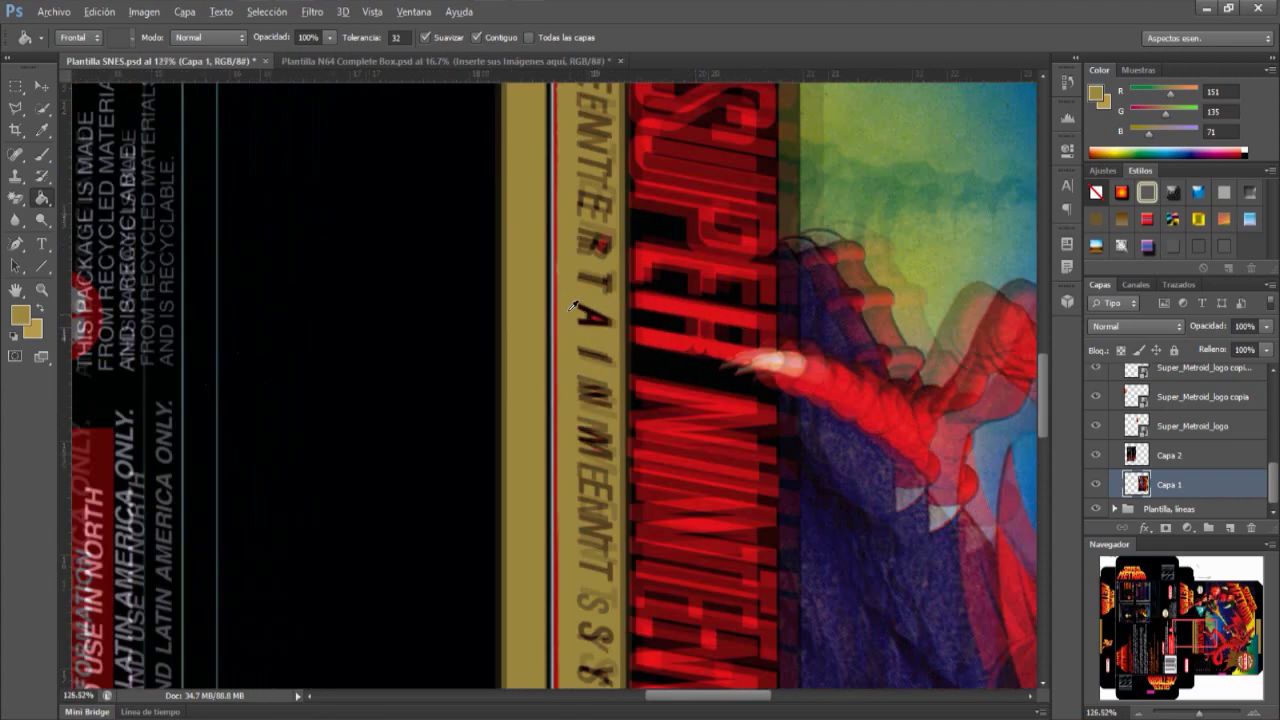
scroll(728, 272, "up", 3)
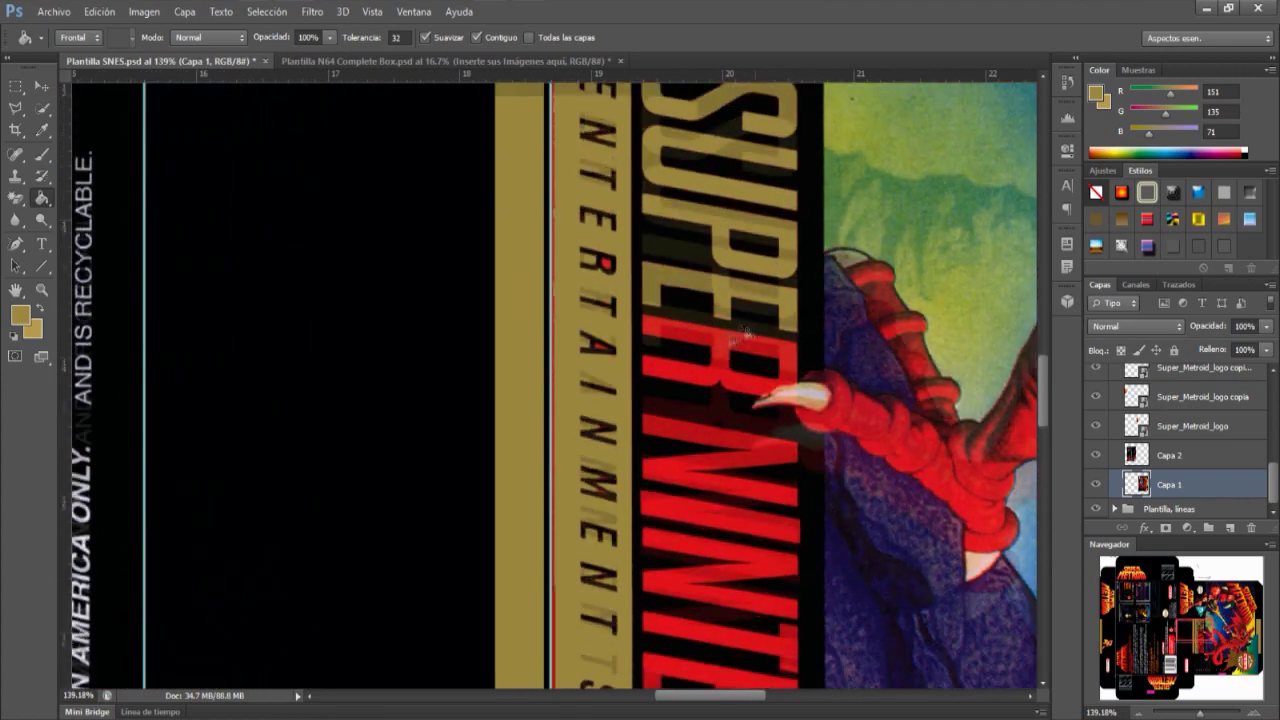
scroll(728, 443, "down", 2)
left_click(722, 470)
scroll(700, 500, "up", 1)
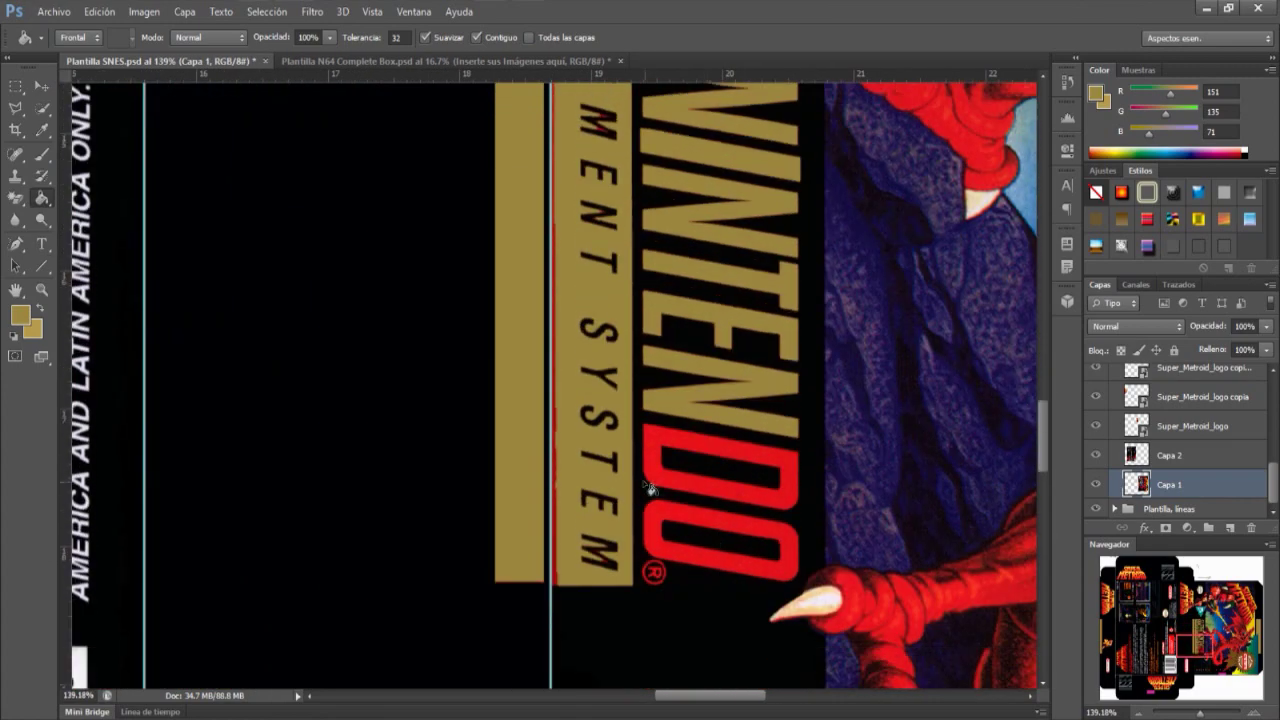
left_click(668, 470)
left_click(665, 525)
left_click(553, 575)
scroll(620, 550, "up", 5)
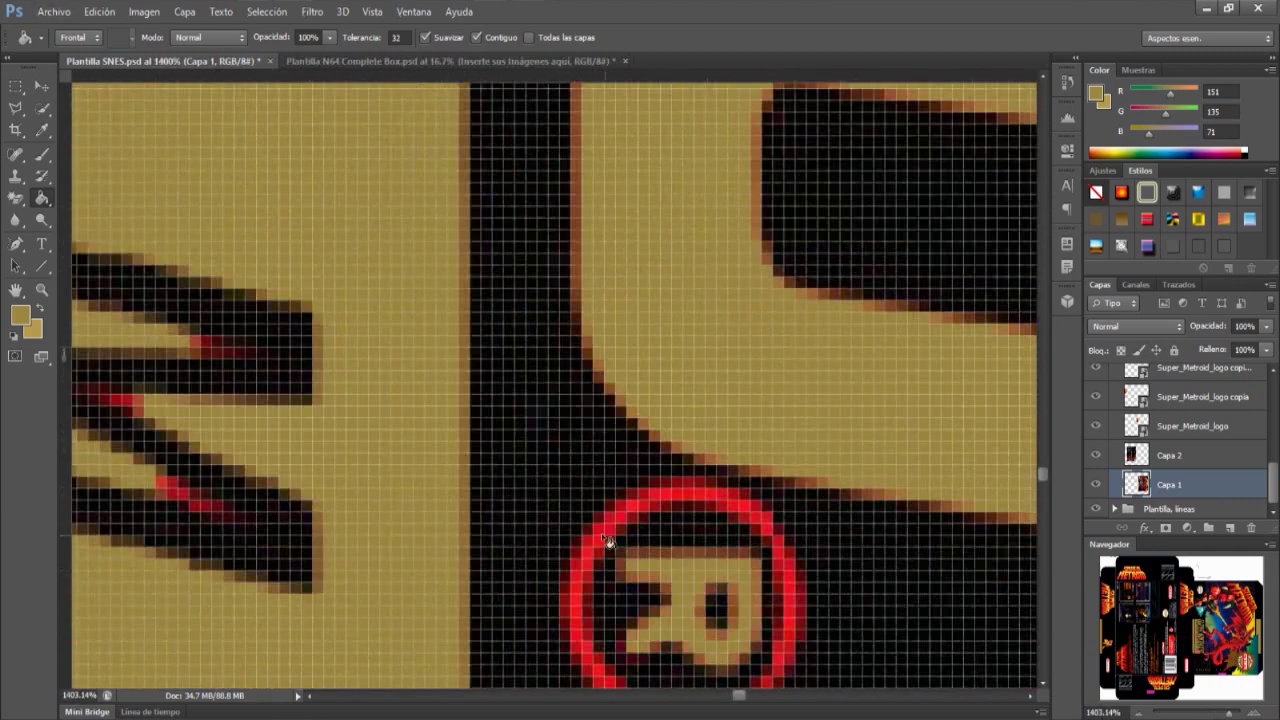
scroll(785, 643, "down", 2)
Step: Fill the red ® ring of the logo with gold
left_click(598, 560)
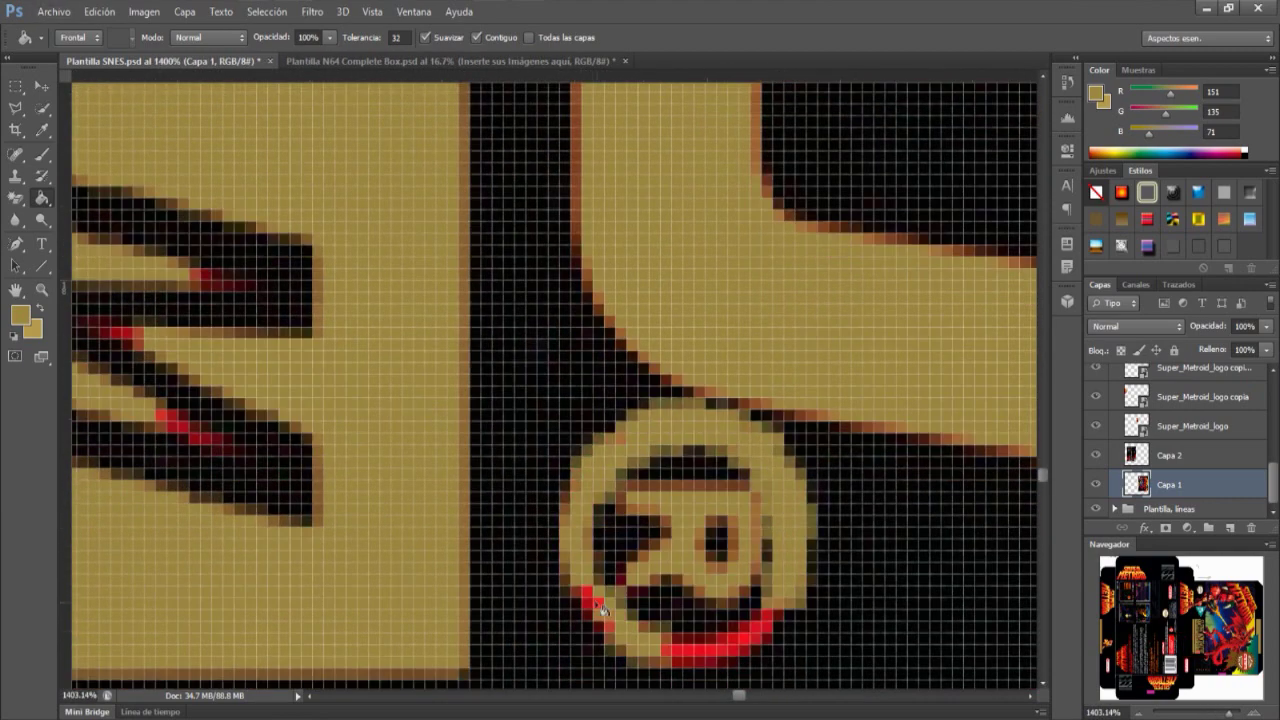
left_click(700, 650)
left_click(768, 620)
left_click(608, 622)
scroll(617, 615, "down", 1)
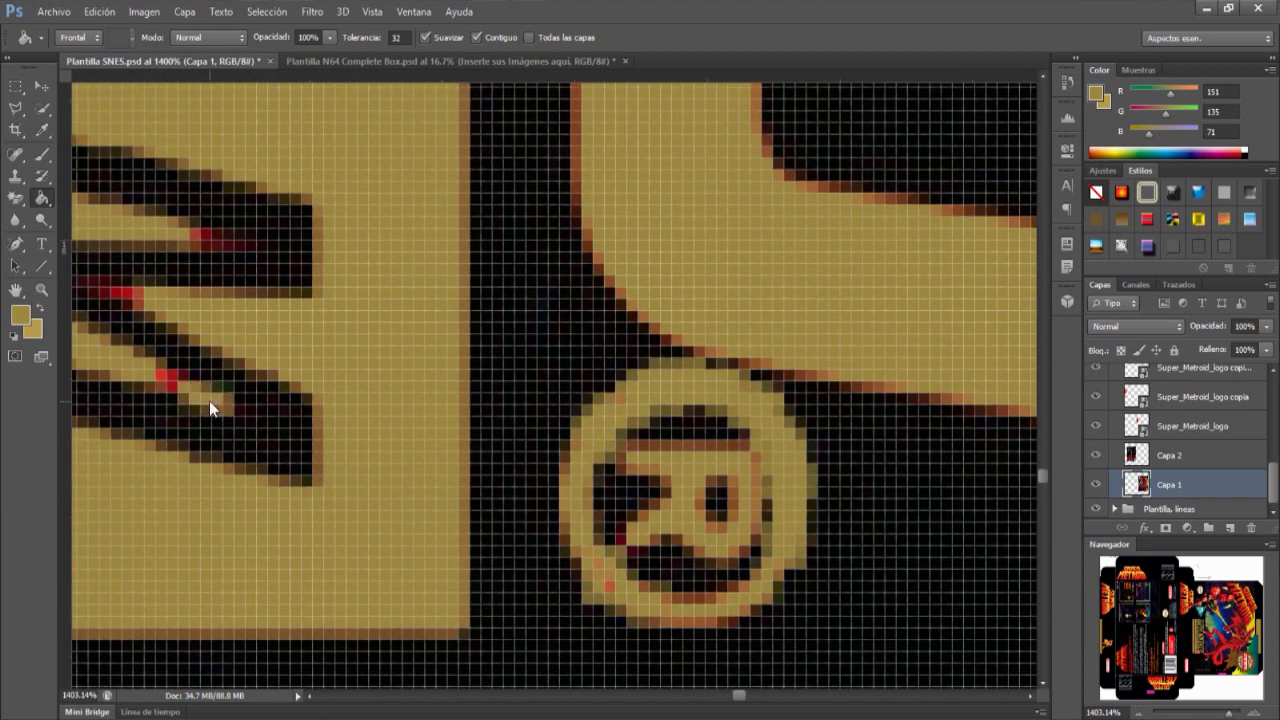
Step: Fill the leftover red pixels in the logo letters with gold
left_click(125, 298)
scroll(125, 298, "down", 4)
scroll(238, 278, "up", 4)
left_click(216, 285)
scroll(215, 320, "down", 2)
scroll(254, 145, "down", 3)
scroll(290, 365, "up", 2)
scroll(289, 366, "up", 3)
scroll(300, 489, "up", 2)
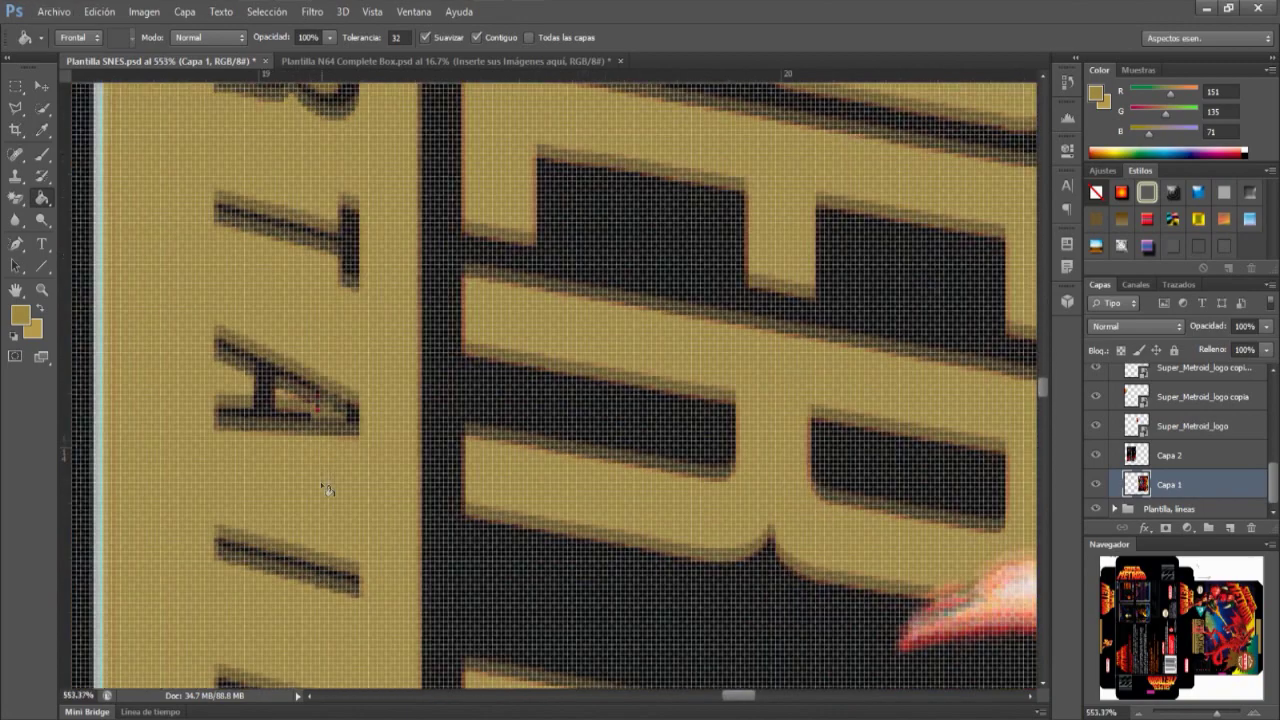
scroll(326, 460, "down", 2)
scroll(300, 600, "down", 3)
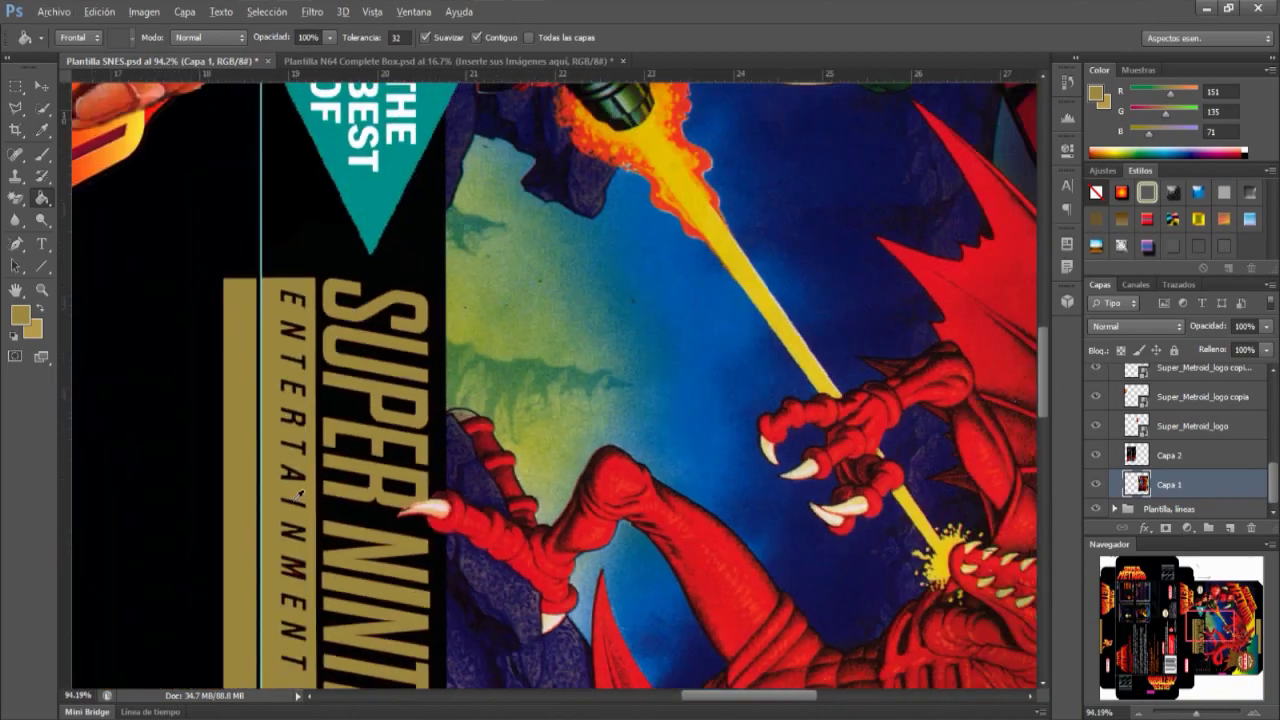
scroll(299, 492, "down", 2)
scroll(299, 480, "down", 2)
scroll(296, 410, "up", 1)
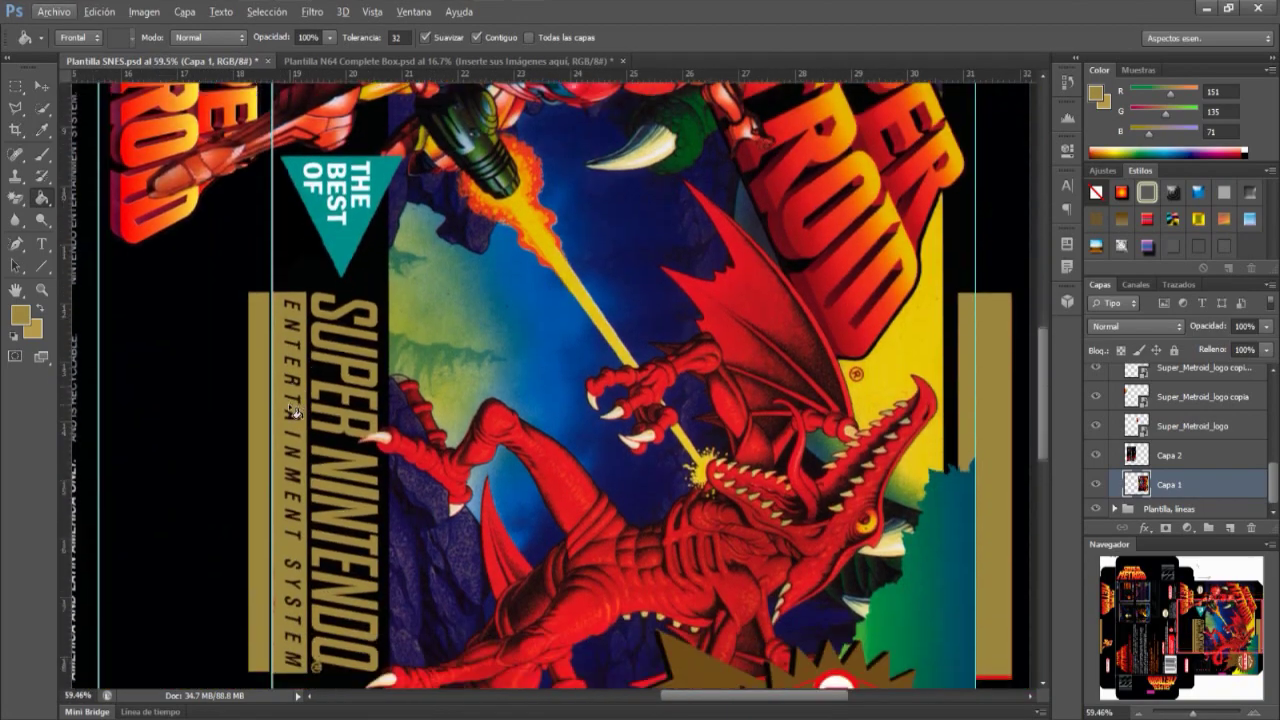
scroll(296, 409, "down", 3)
scroll(288, 403, "down", 2)
scroll(288, 403, "down", 2)
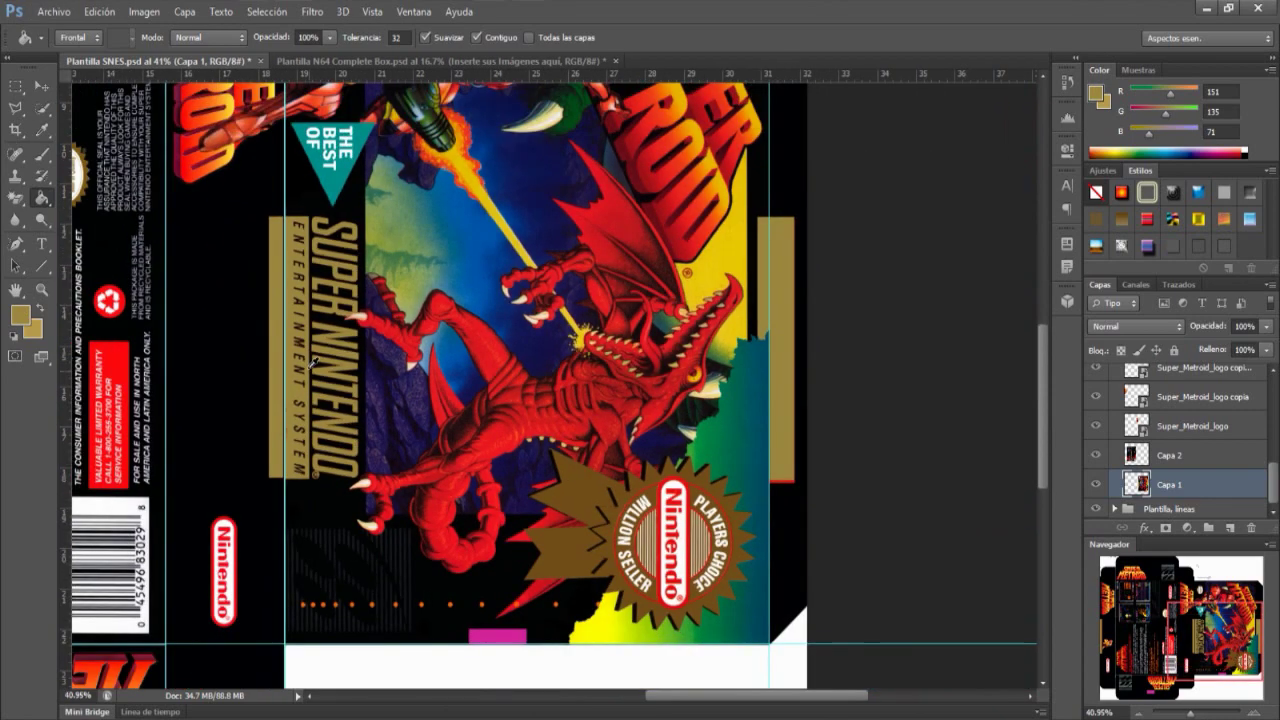
scroll(312, 363, "down", 1)
scroll(312, 363, "down", 1)
scroll(312, 363, "up", 1)
scroll(311, 362, "down", 2)
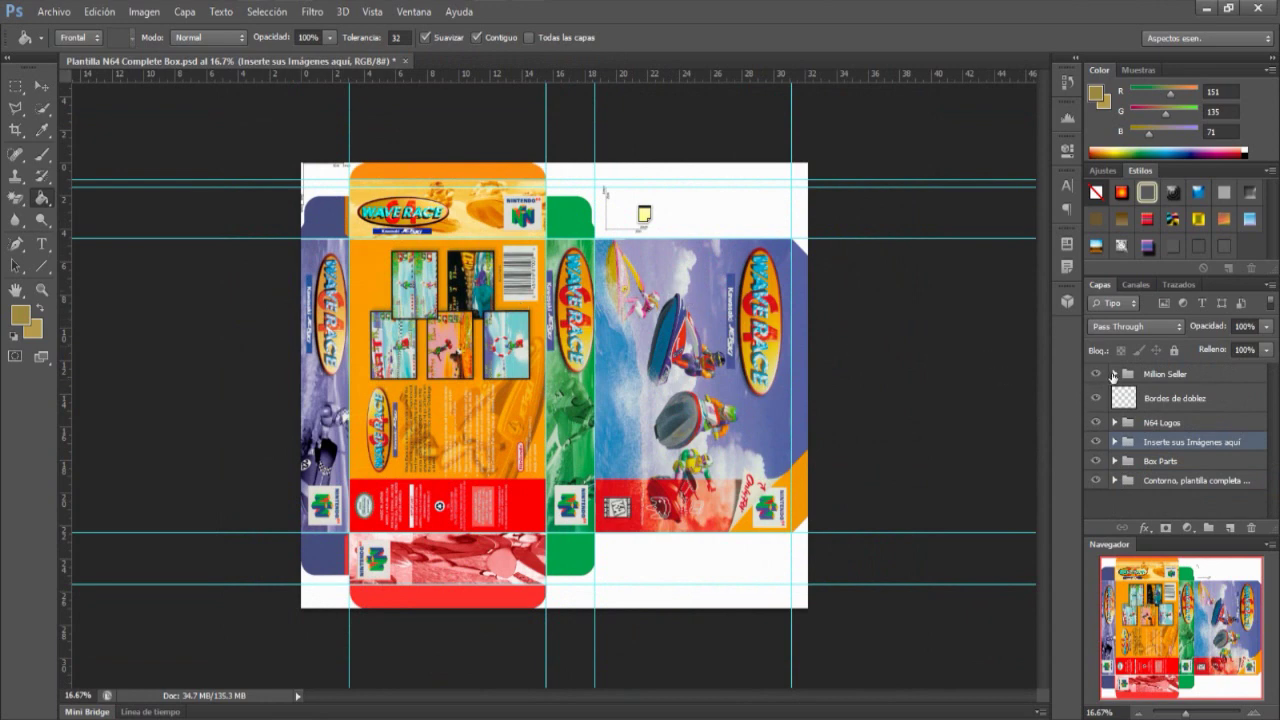
Step: Show the Million Seller group's Player's Choice badge instead of SPORTS, and select its layer
left_click(1113, 374)
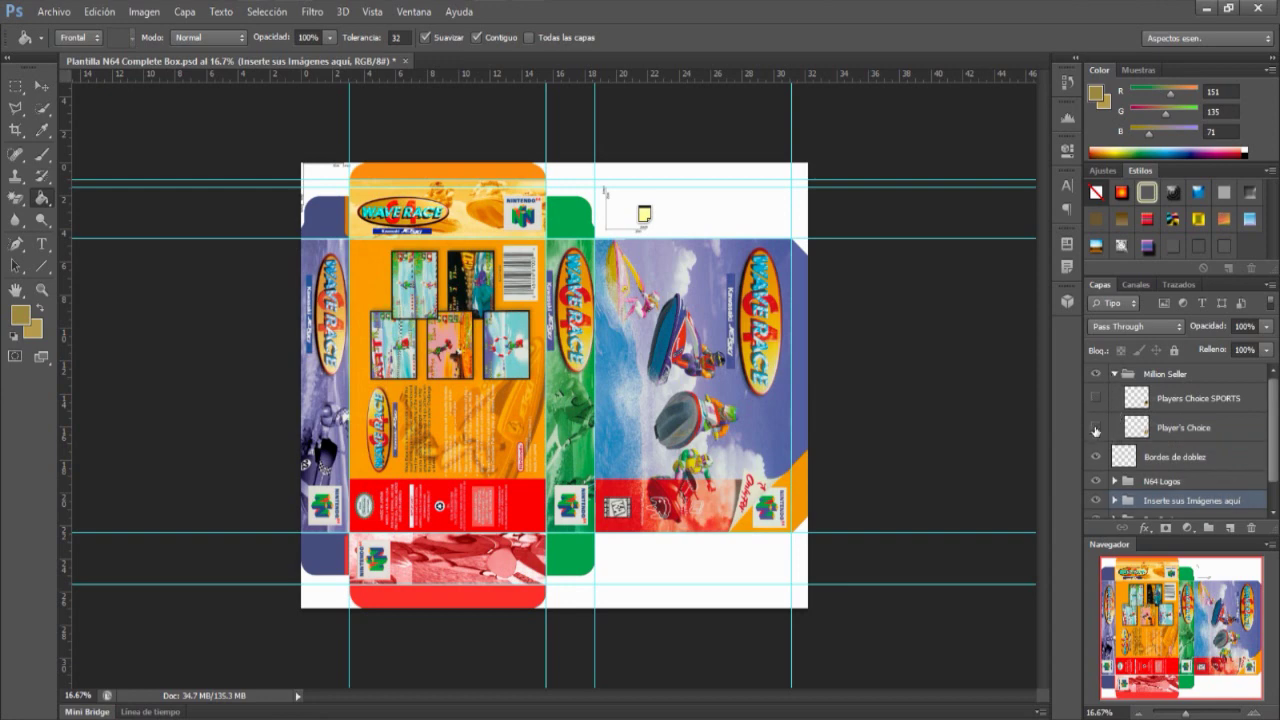
left_click(1097, 428)
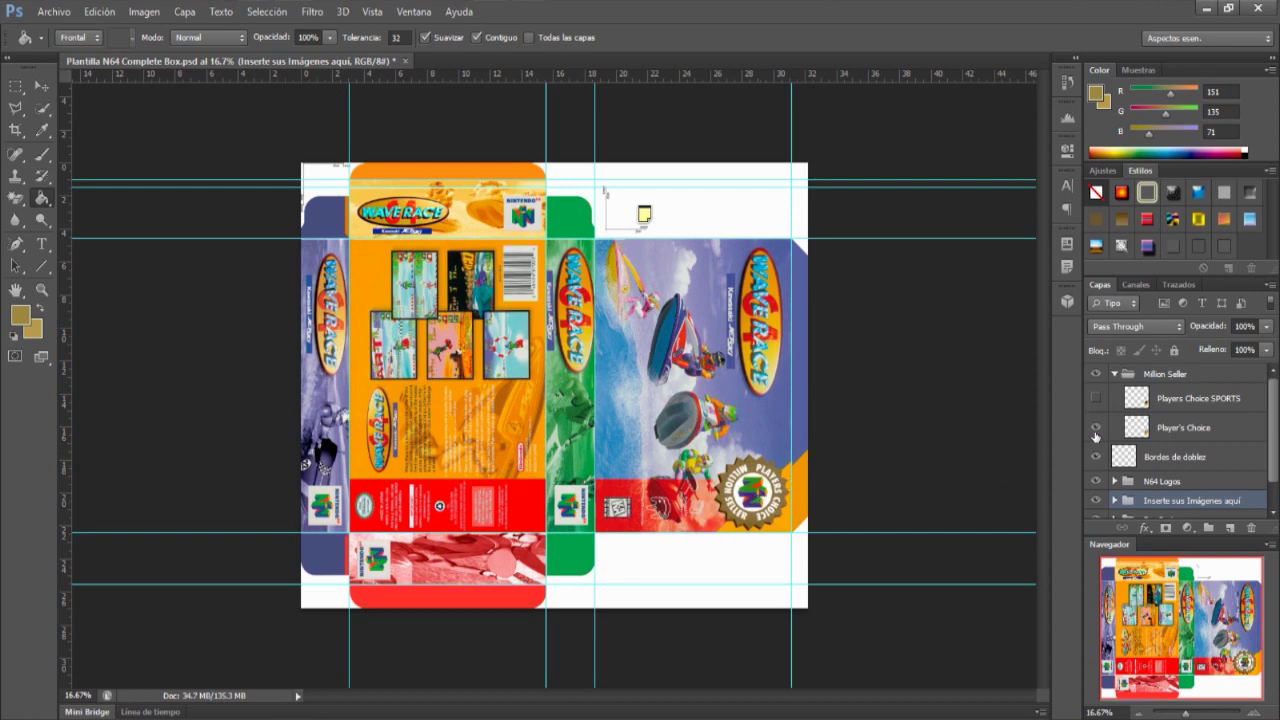
left_click(1096, 428)
left_click(1095, 399)
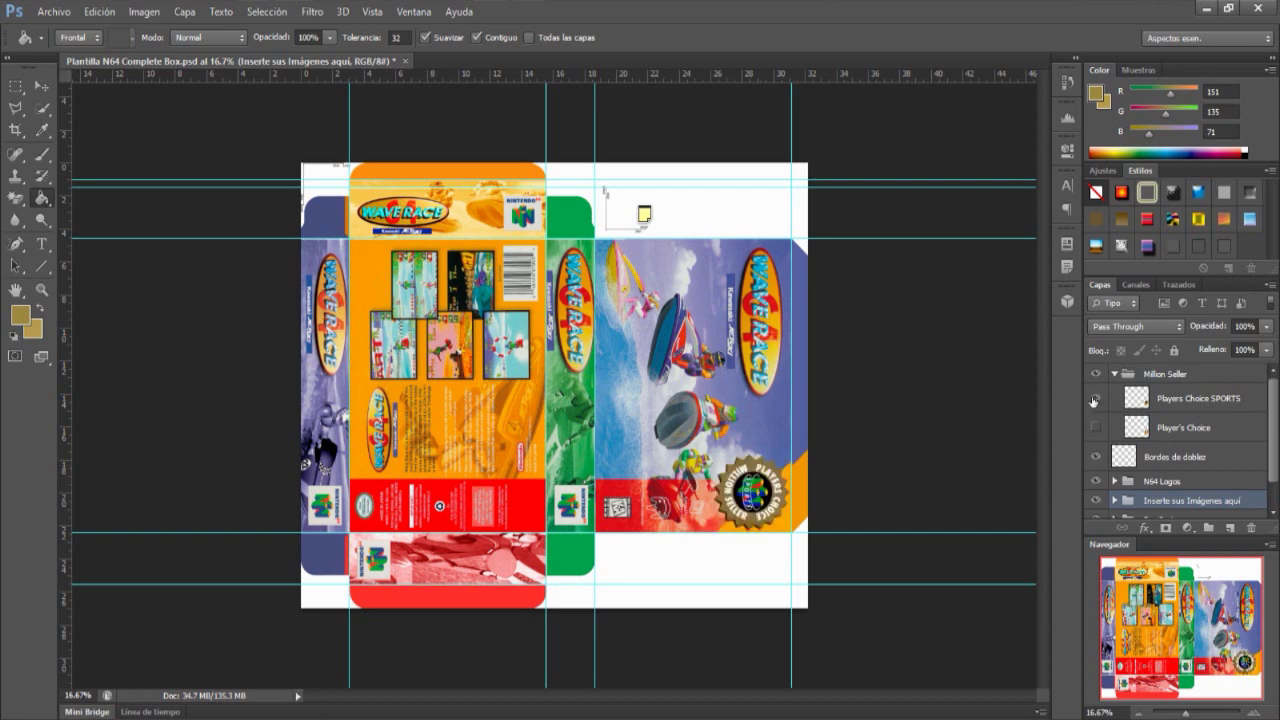
left_click(1095, 399)
left_click(1096, 428)
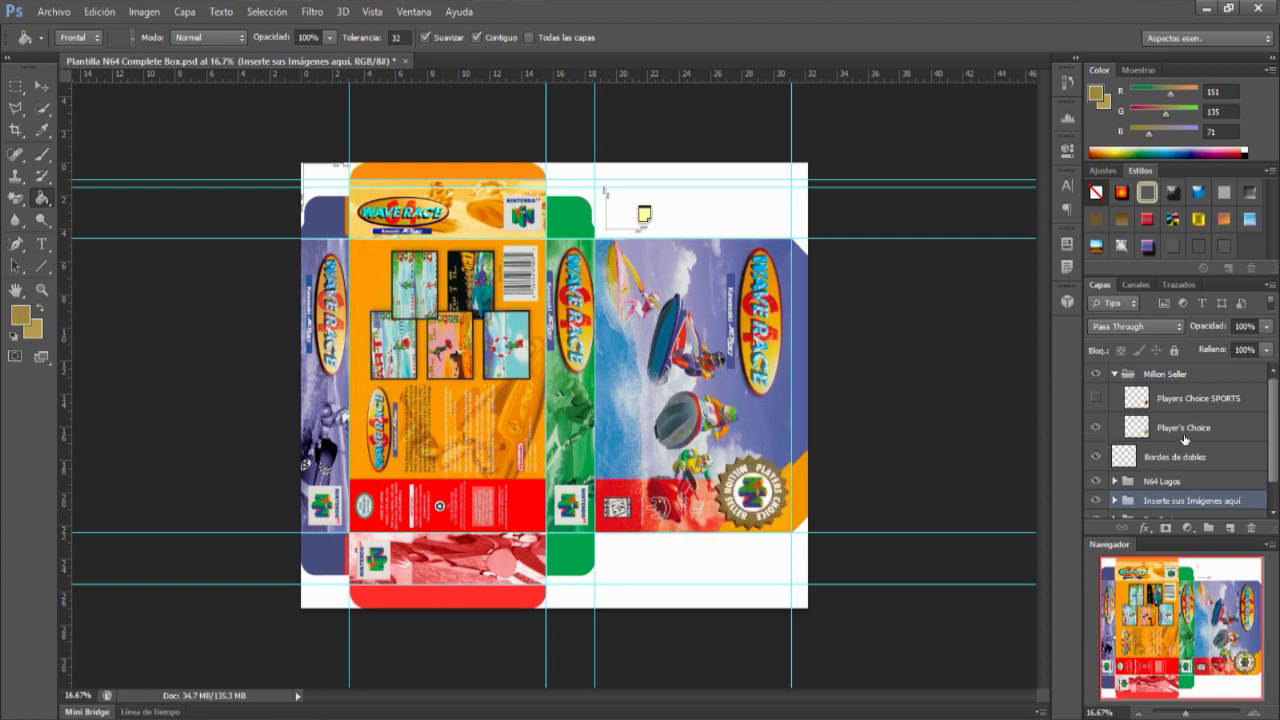
left_click(1180, 432)
key("ctrl+t")
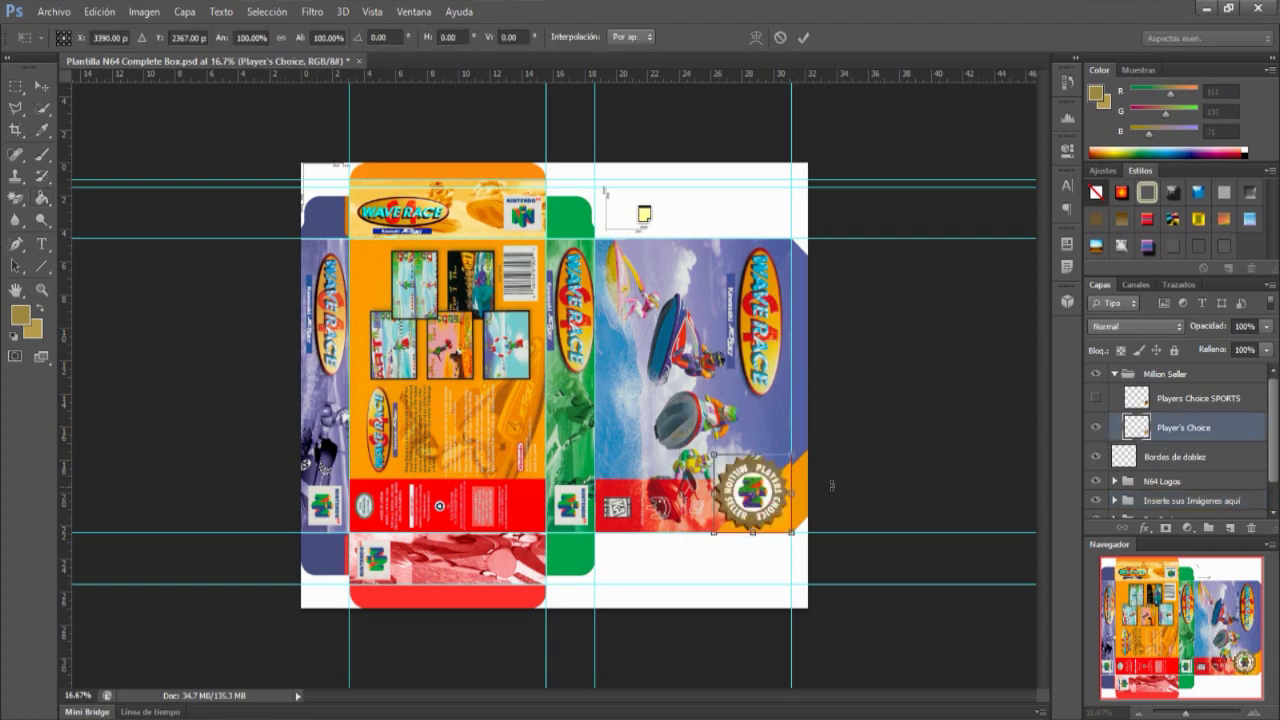
Step: Scale the Player's Choice badge down to about 92% and commit the transform
scroll(788, 496, "up", 2)
scroll(790, 498, "up", 2)
scroll(795, 505, "up", 2)
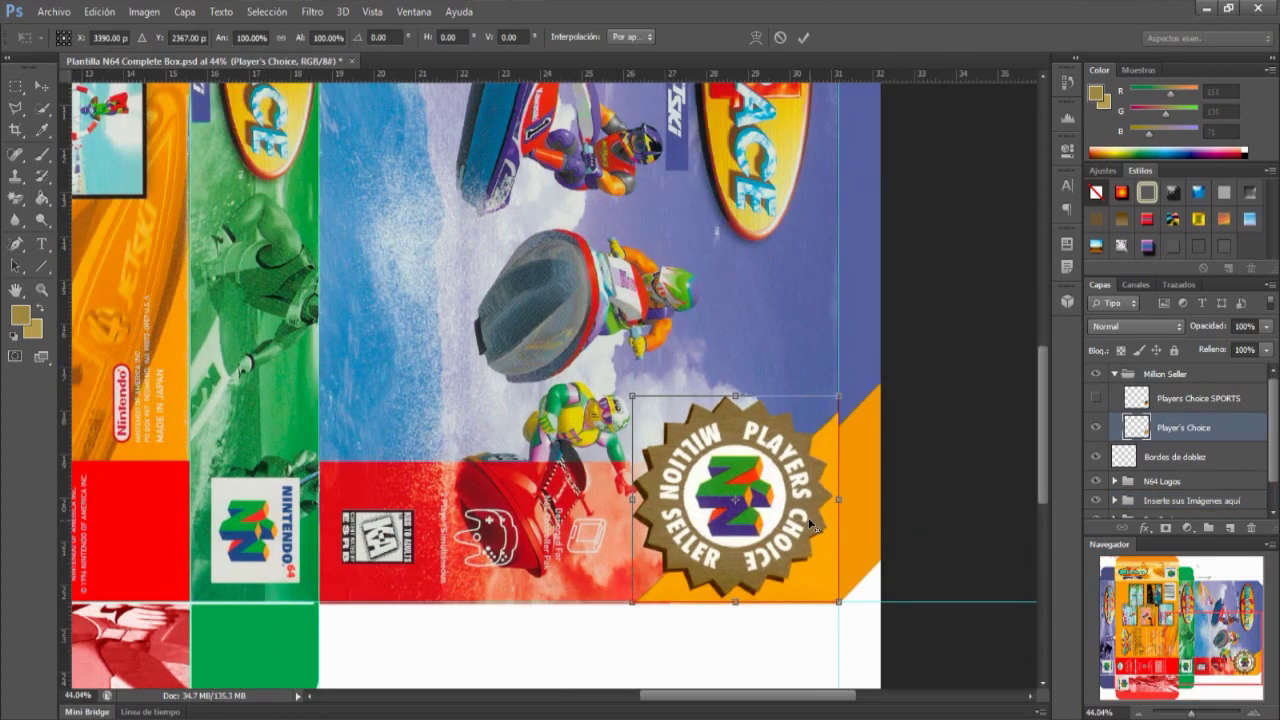
scroll(805, 515, "up", 2)
scroll(806, 516, "up", 3)
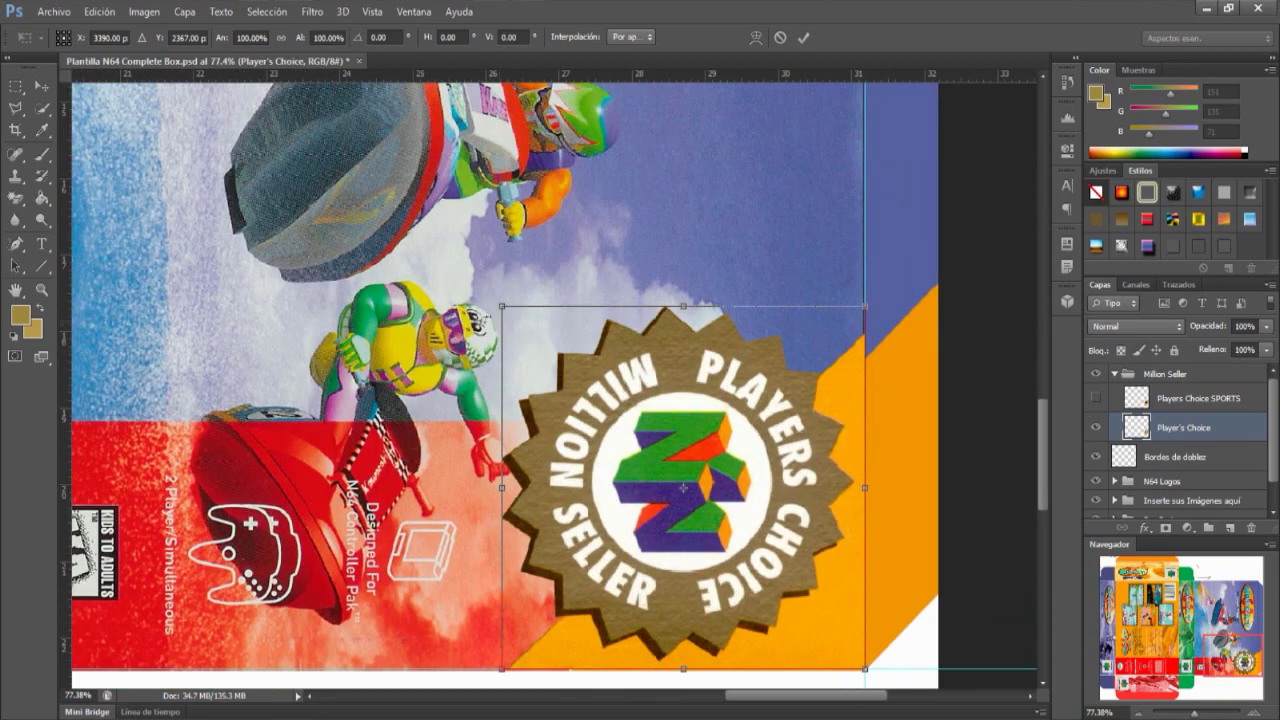
mouse_move(493, 303)
left_mouse_down()
mouse_move(567, 396)
mouse_move(529, 334)
left_mouse_up()
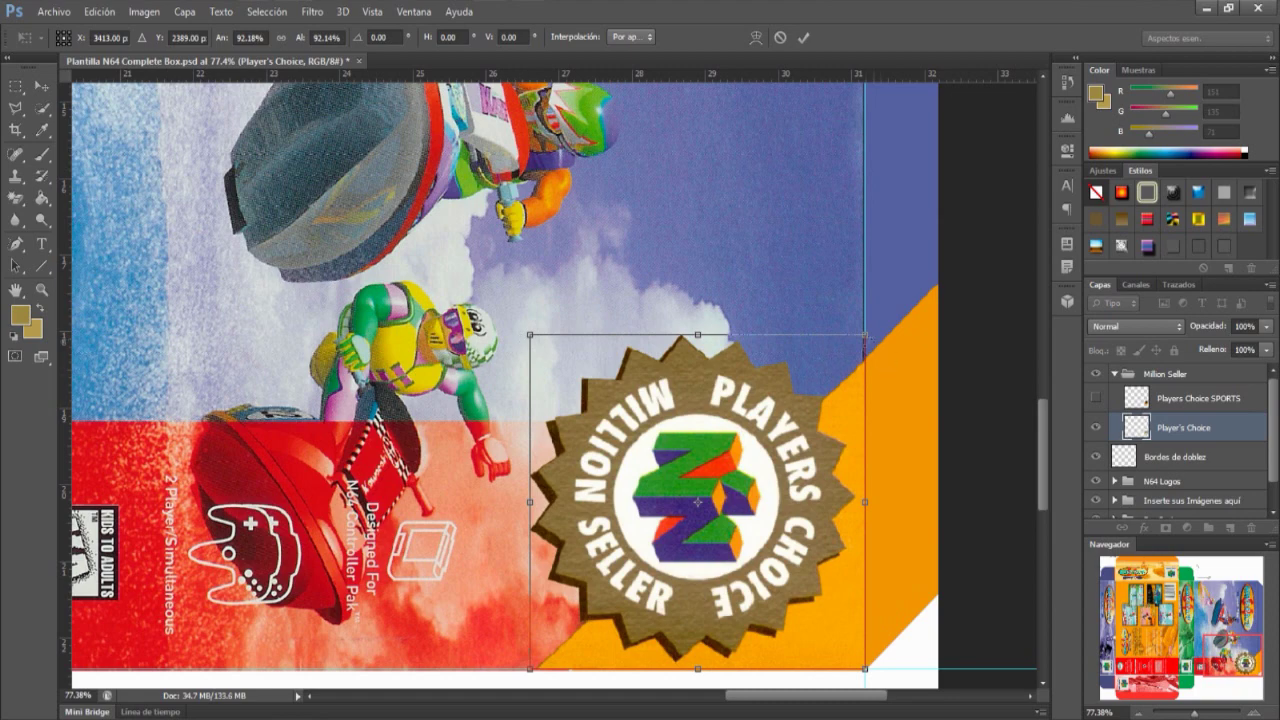
key("Return")
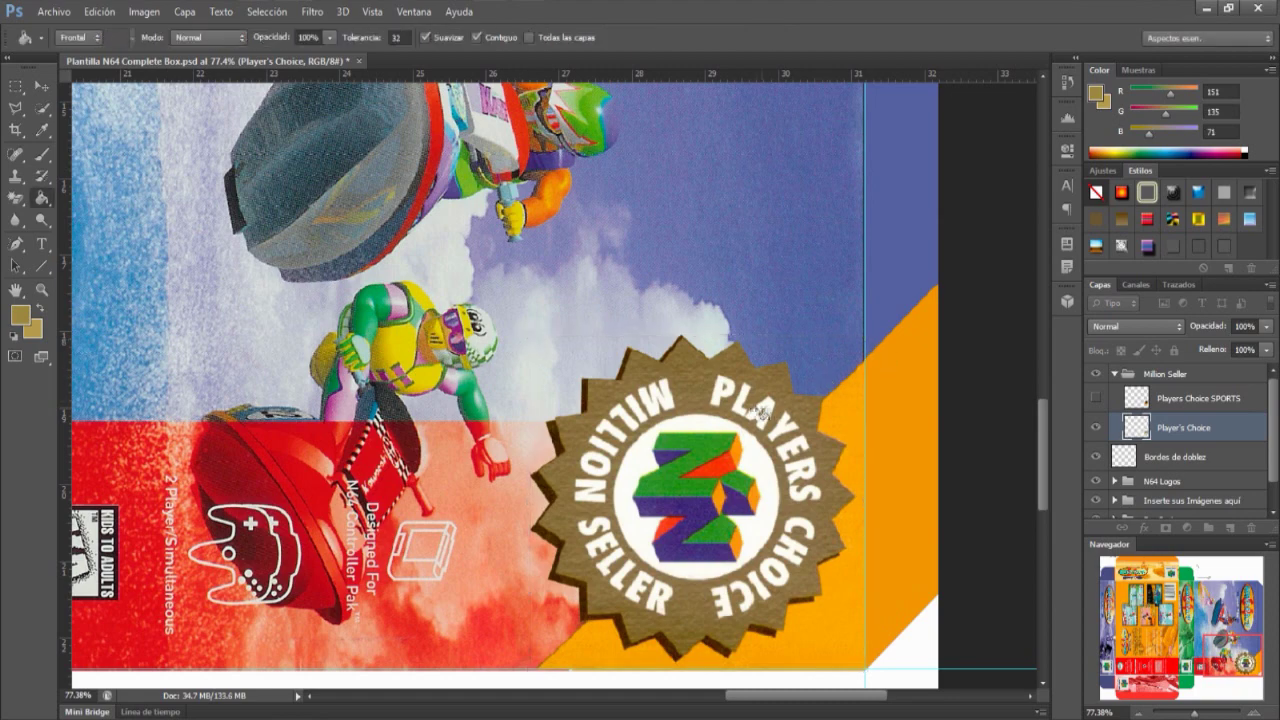
Step: Hide the Million Seller group and select the Wave Race 64 artwork layer
key("ctrl+0")
key("alt")
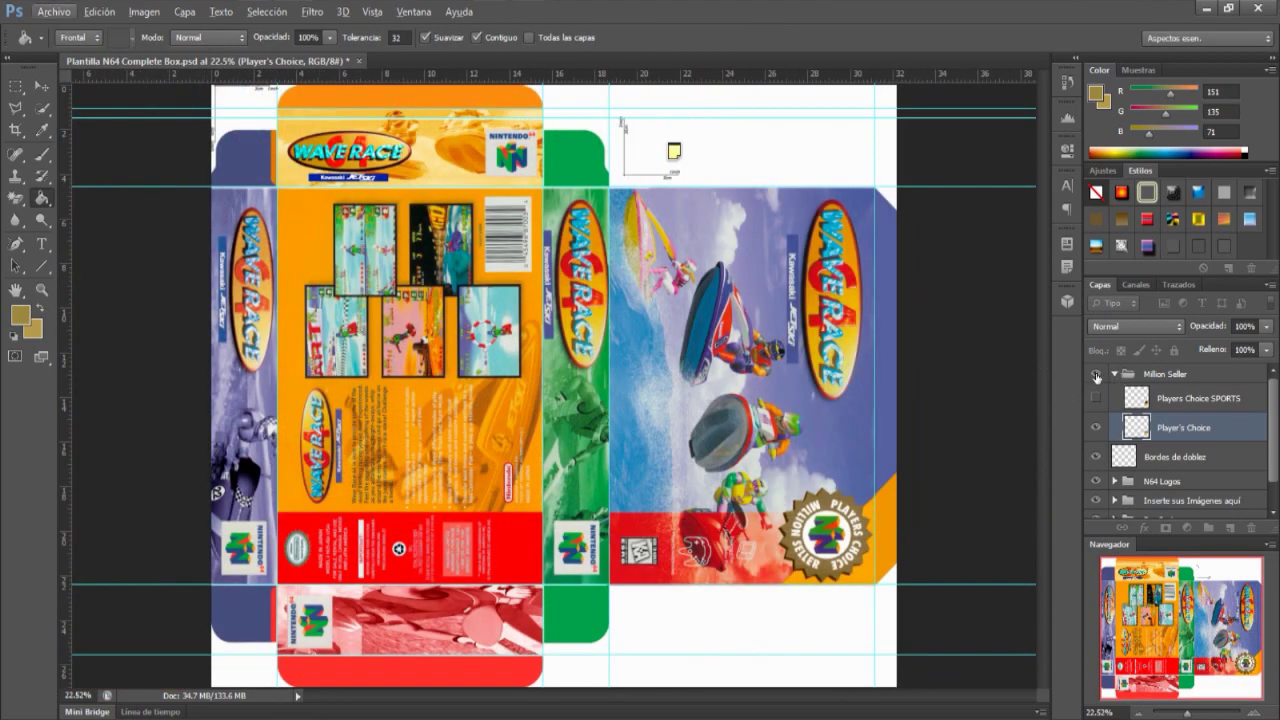
left_click(1115, 376)
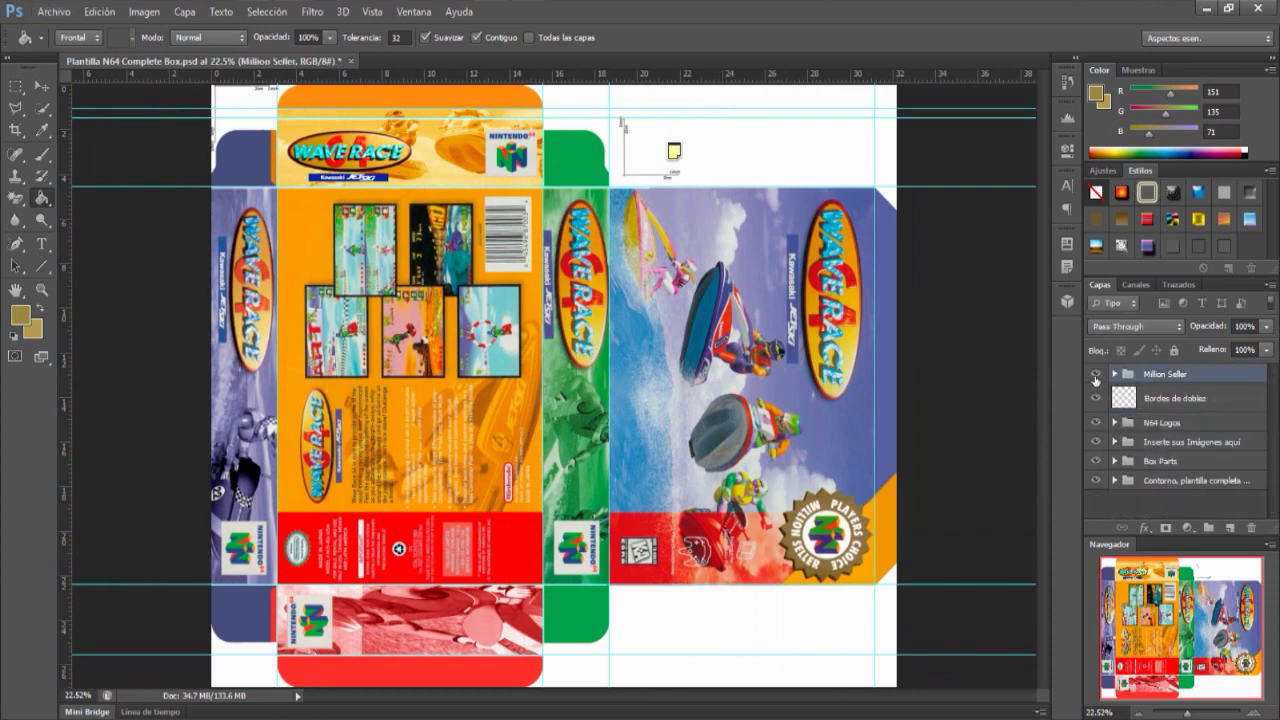
left_click(1115, 442)
left_click(1140, 468)
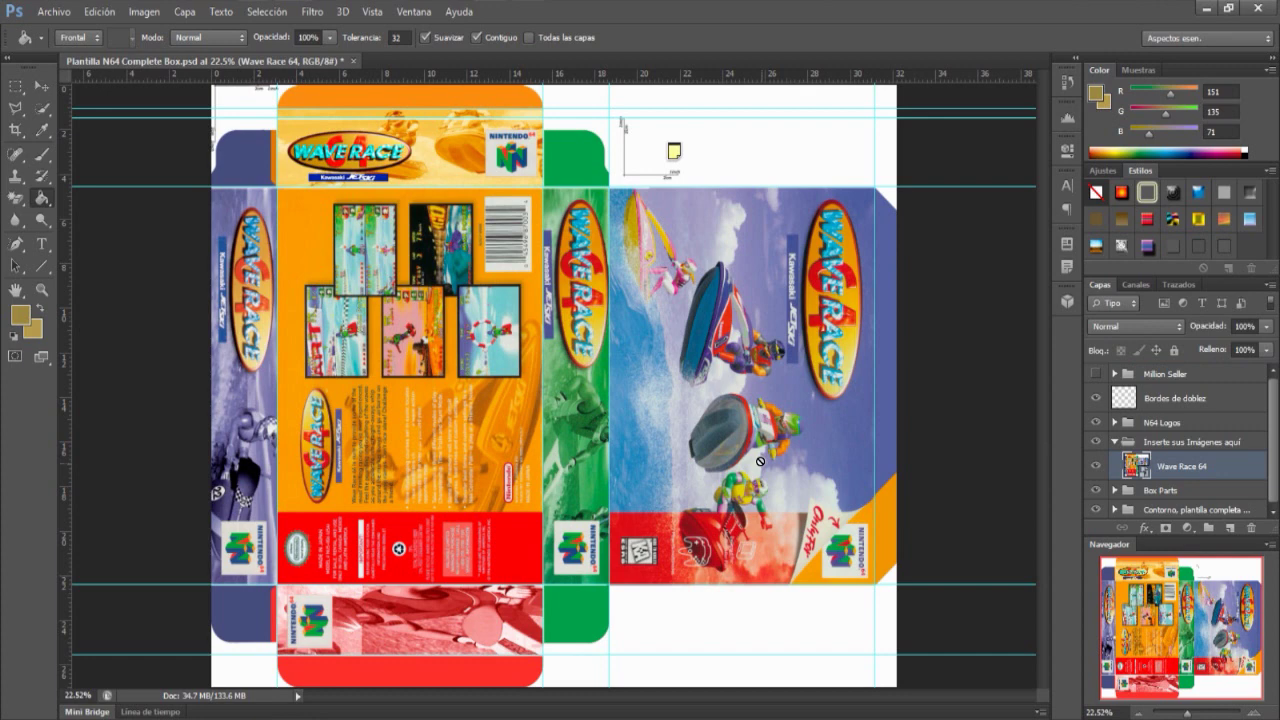
key("m")
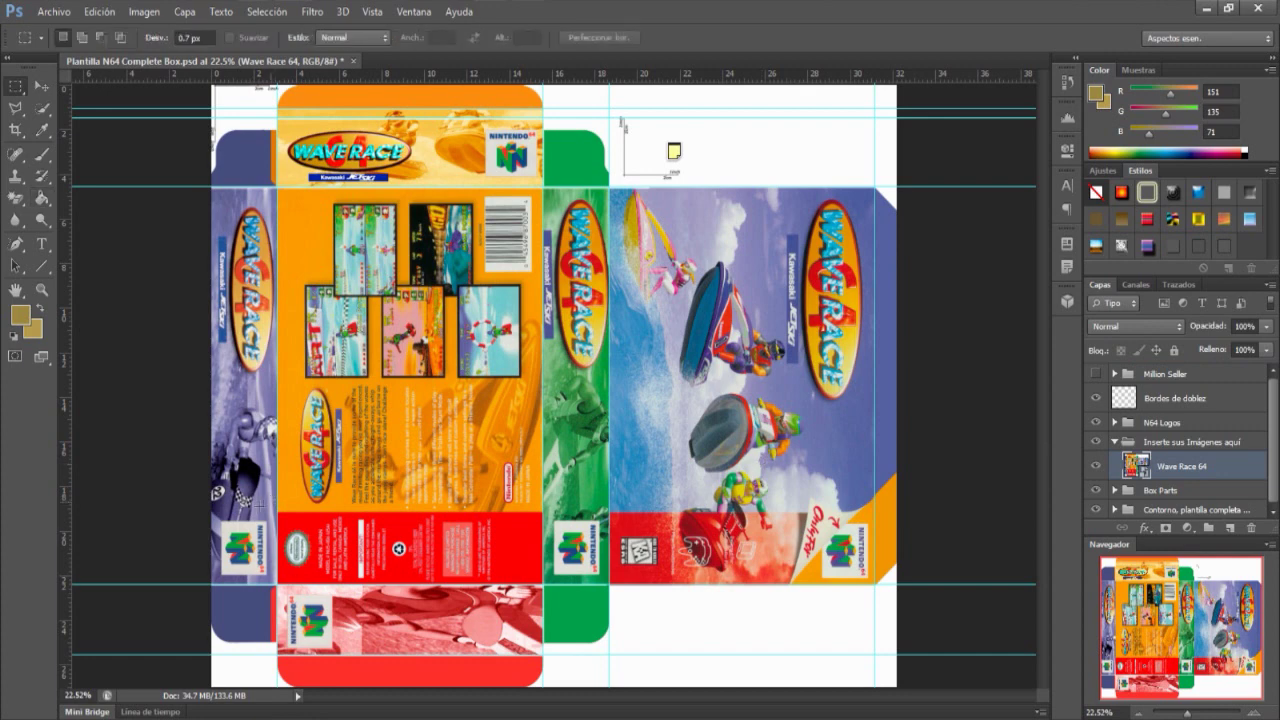
Step: Copy the artwork's bottom strip to a new Capa 1 layer and hide Wave Race 64
mouse_move(258, 506)
left_mouse_down()
mouse_move(923, 708)
mouse_move(840, 698)
left_mouse_up()
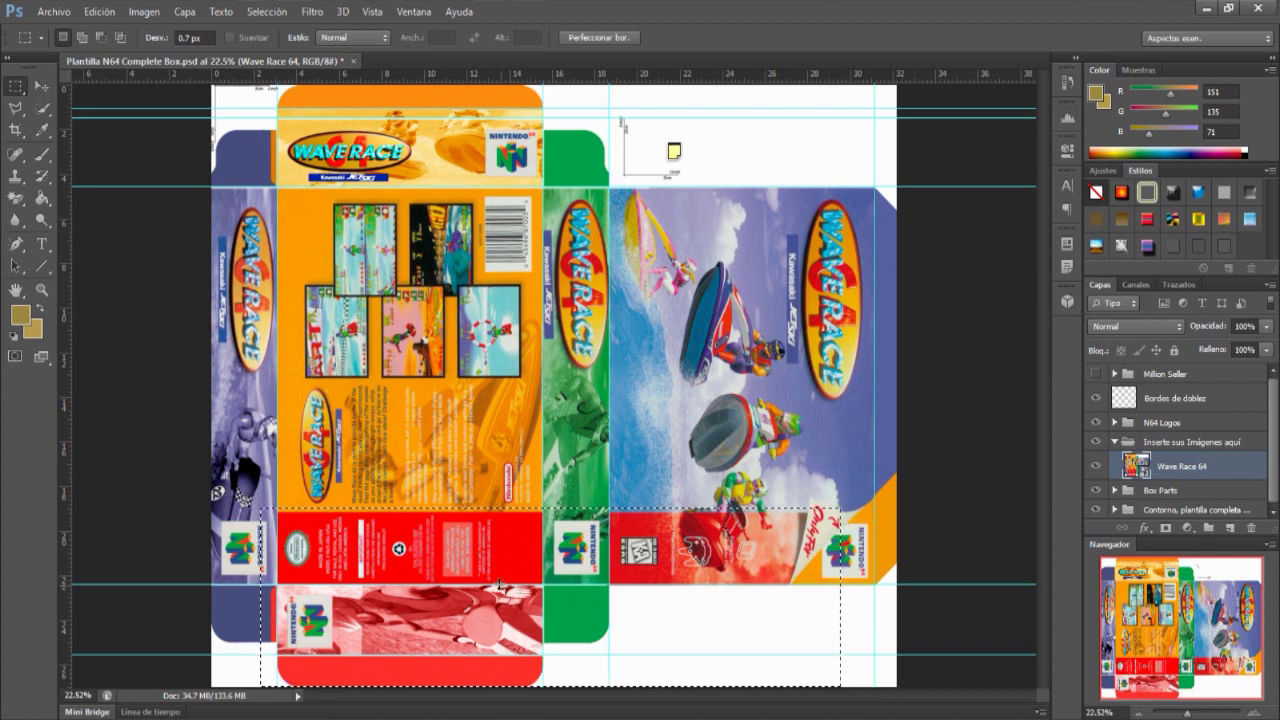
key("ctrl+j")
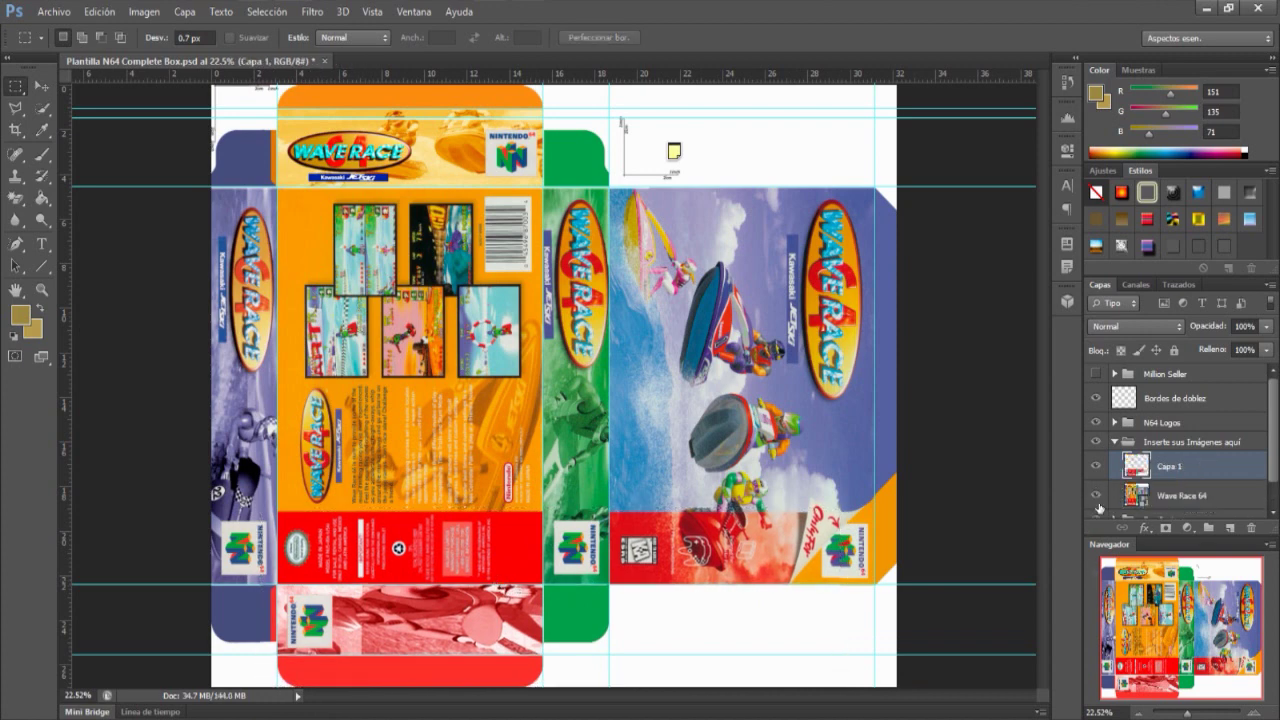
left_click(1097, 495)
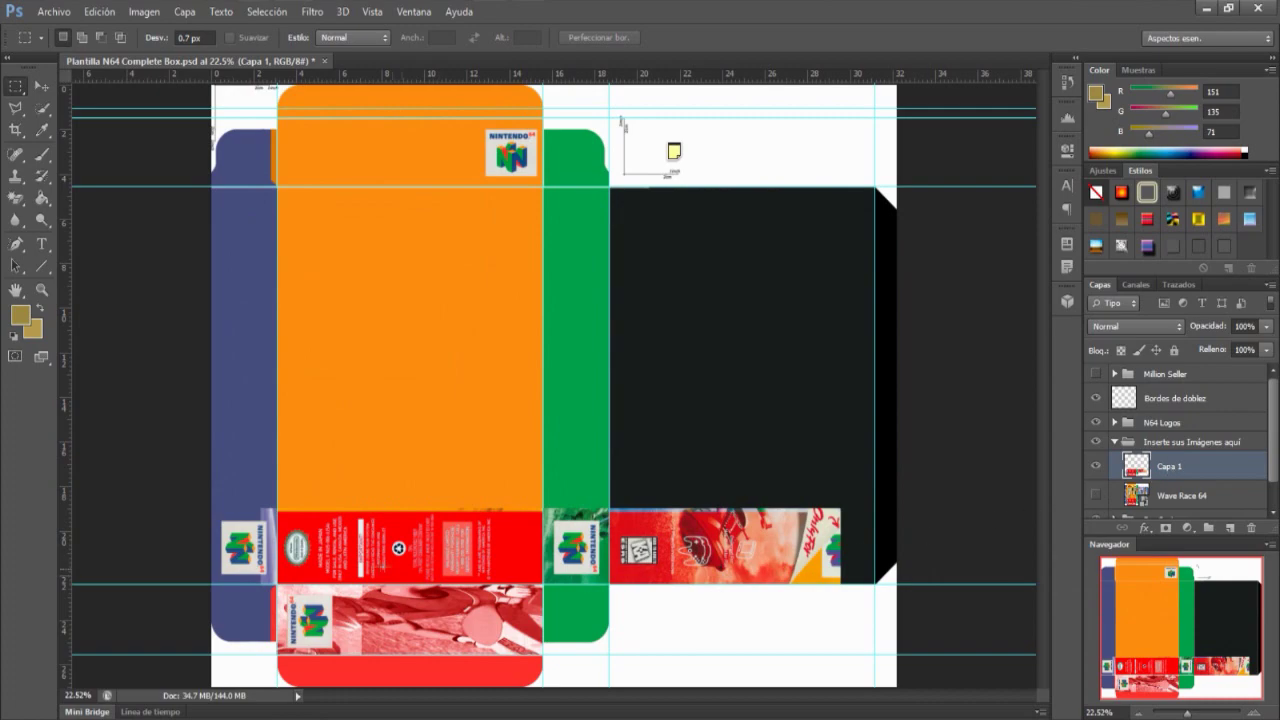
Step: Erase the leftover strip beside the left Nintendo 64 logo
scroll(255, 574, "up", 2)
scroll(255, 575, "up", 3)
scroll(255, 576, "up", 2)
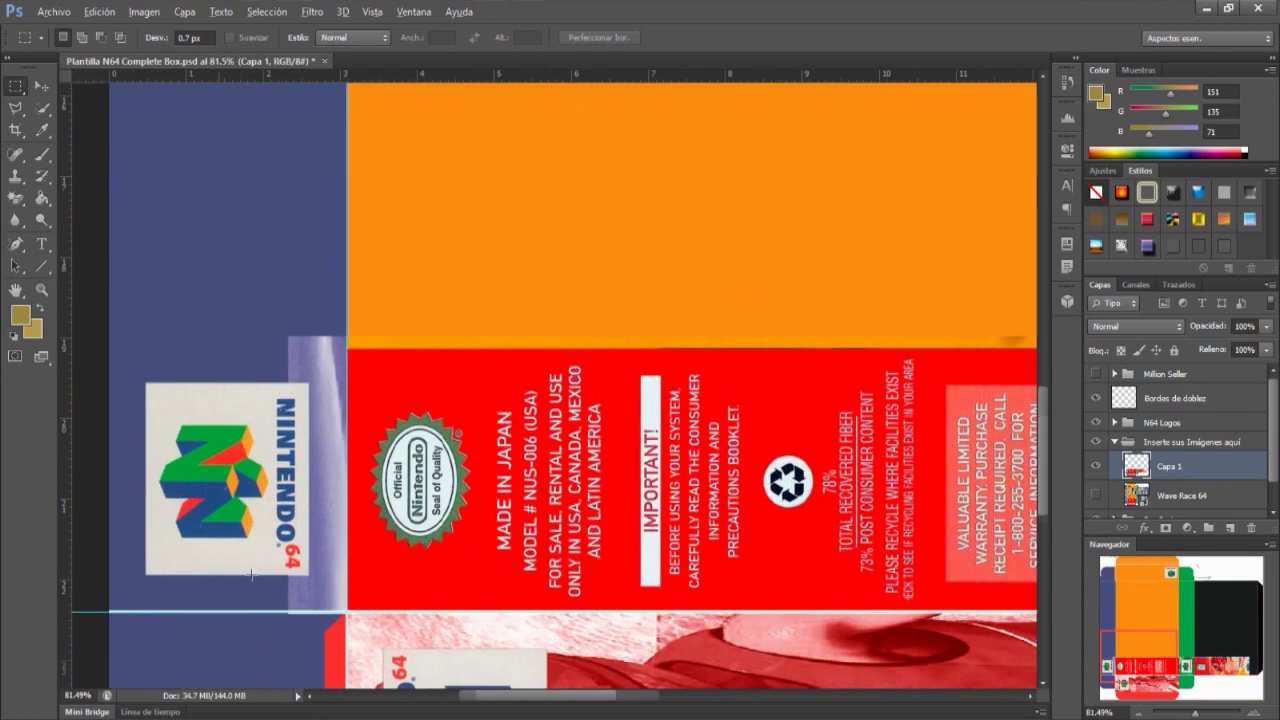
scroll(255, 578, "up", 2)
left_click_drag(230, 164, 352, 616)
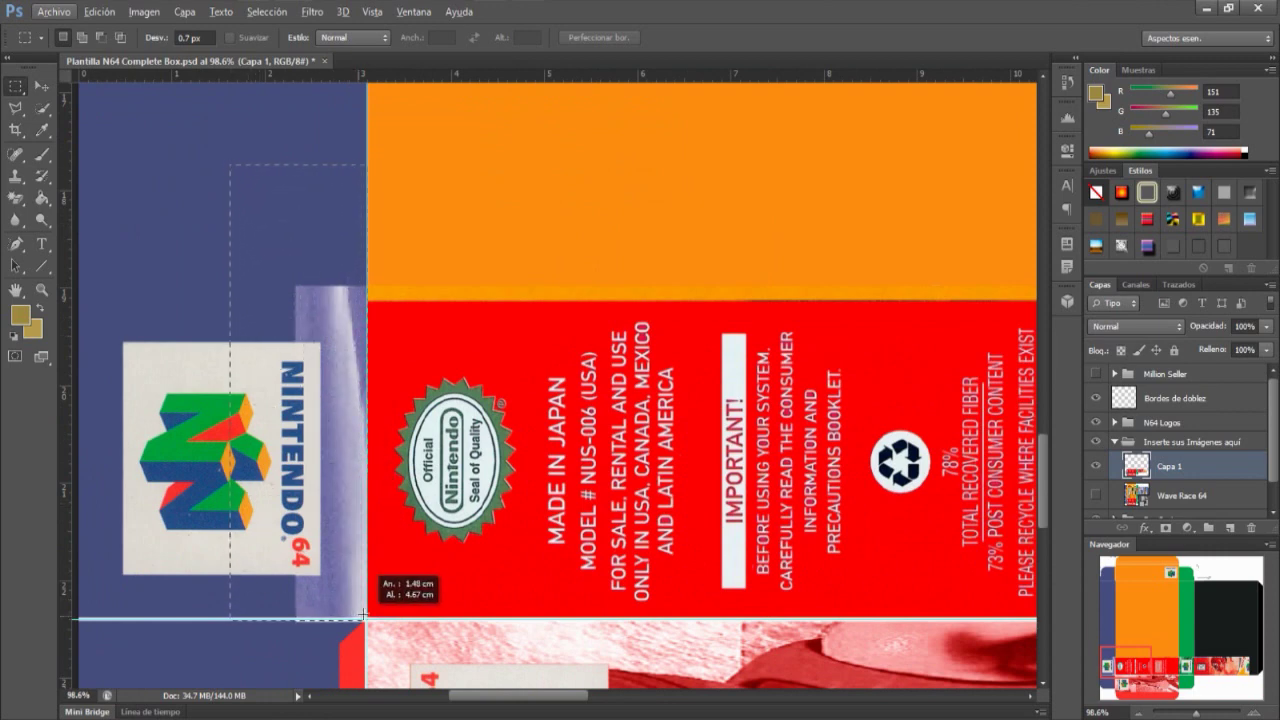
left_click_drag(357, 618, 367, 619)
key("Delete")
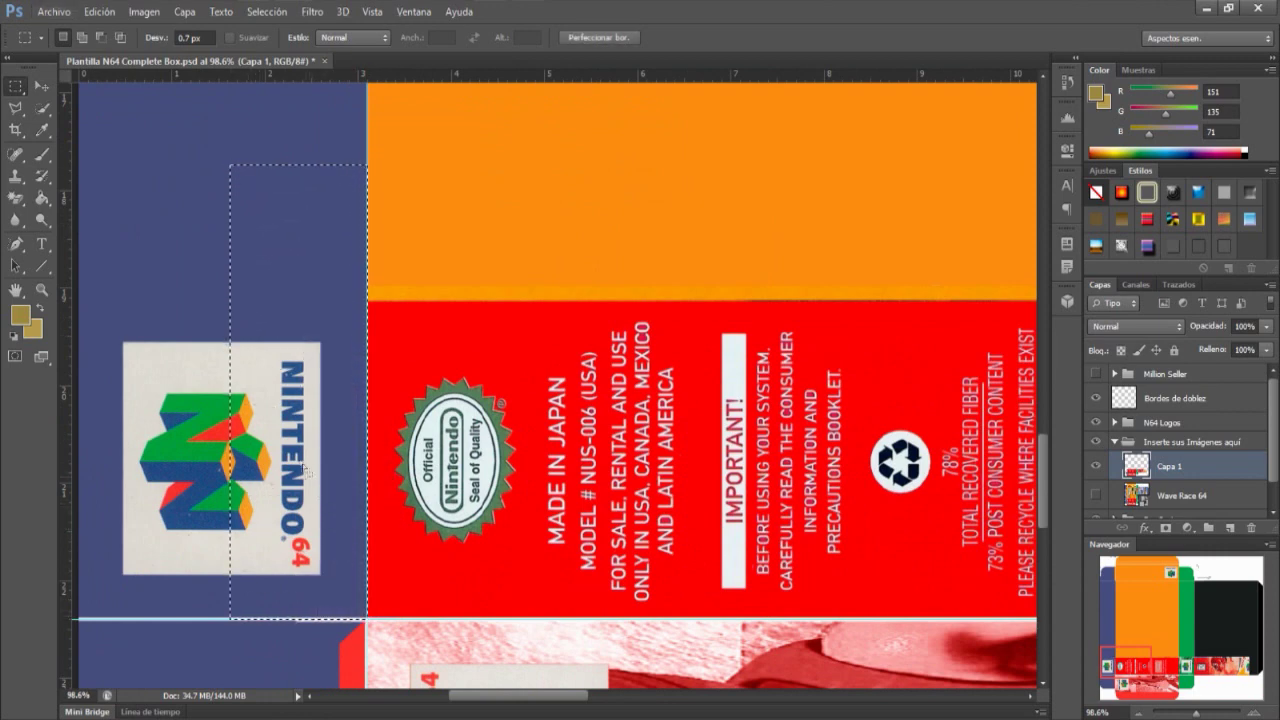
Step: Erase the strip artwork extending past the front panel's right end
scroll(400, 400, "up", 3)
left_click_drag(286, 275, 899, 399)
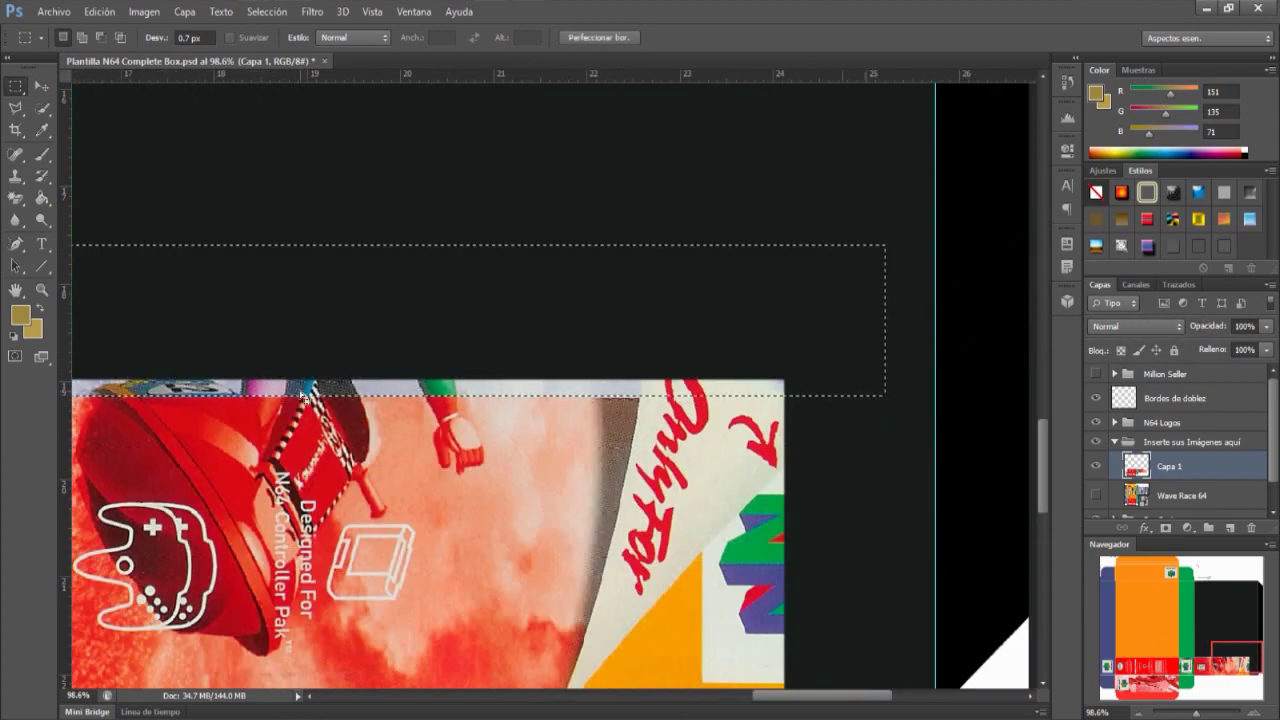
key("ctrl+d")
scroll(550, 400, "down", 3)
left_click_drag(875, 662, 655, 190)
key("Delete")
key("ctrl+d")
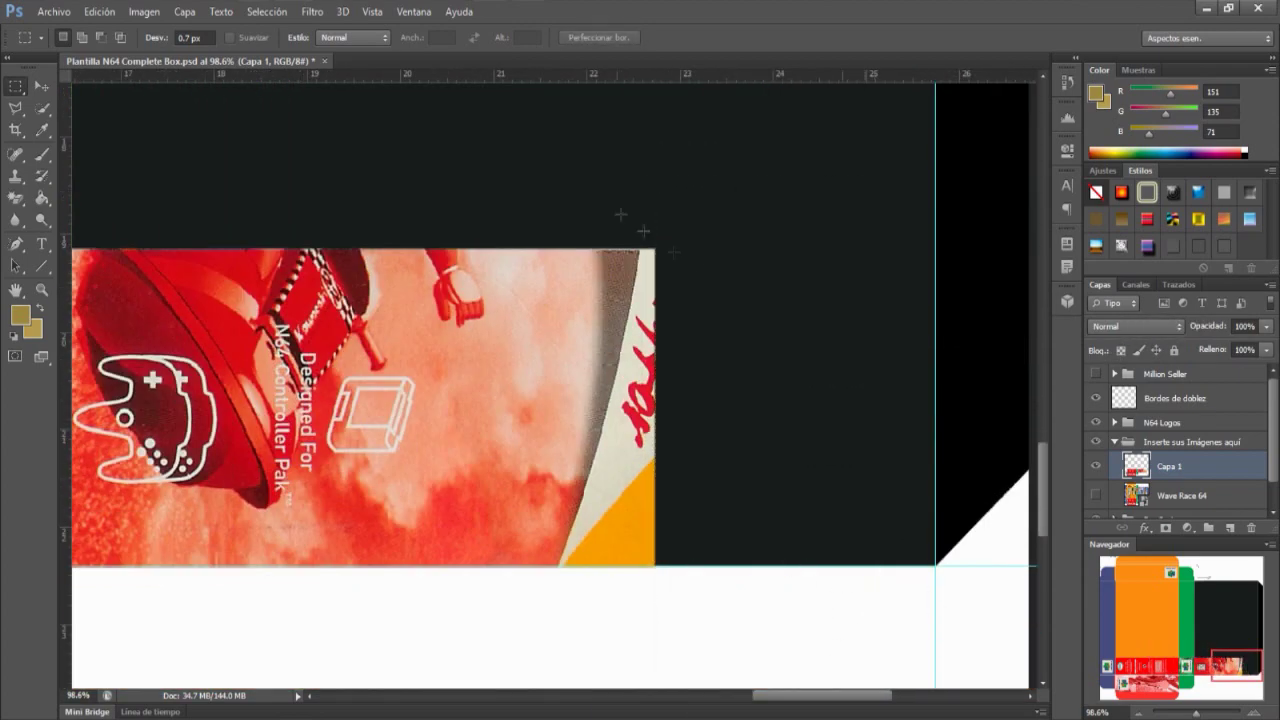
left_click_drag(887, 702, 806, 704)
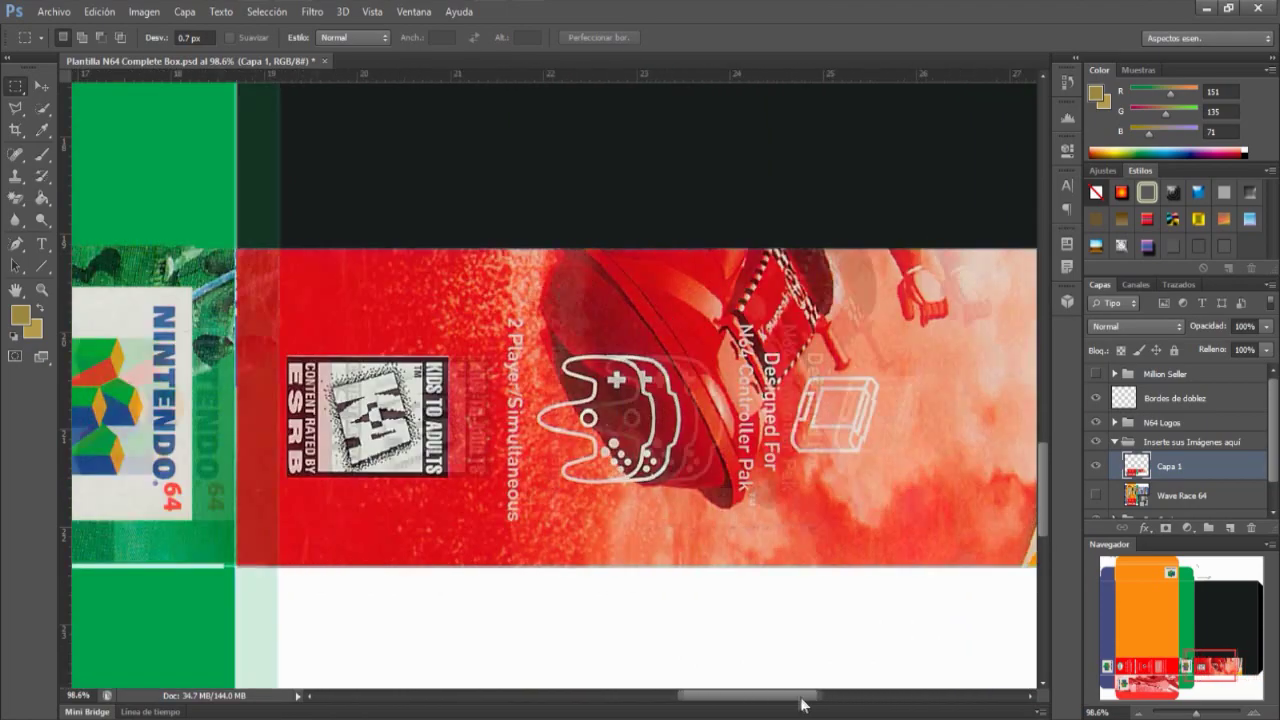
scroll(760, 600, "up", 3)
scroll(930, 605, "down", 5)
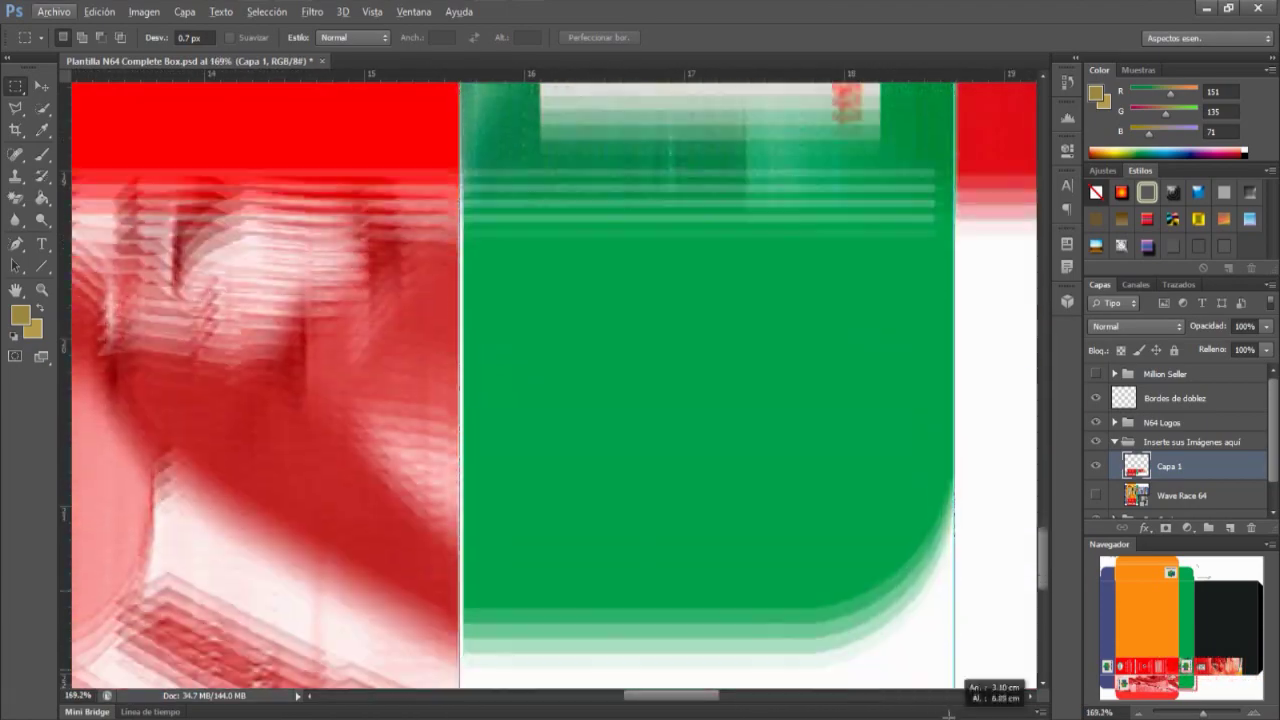
scroll(905, 597, "down", 5)
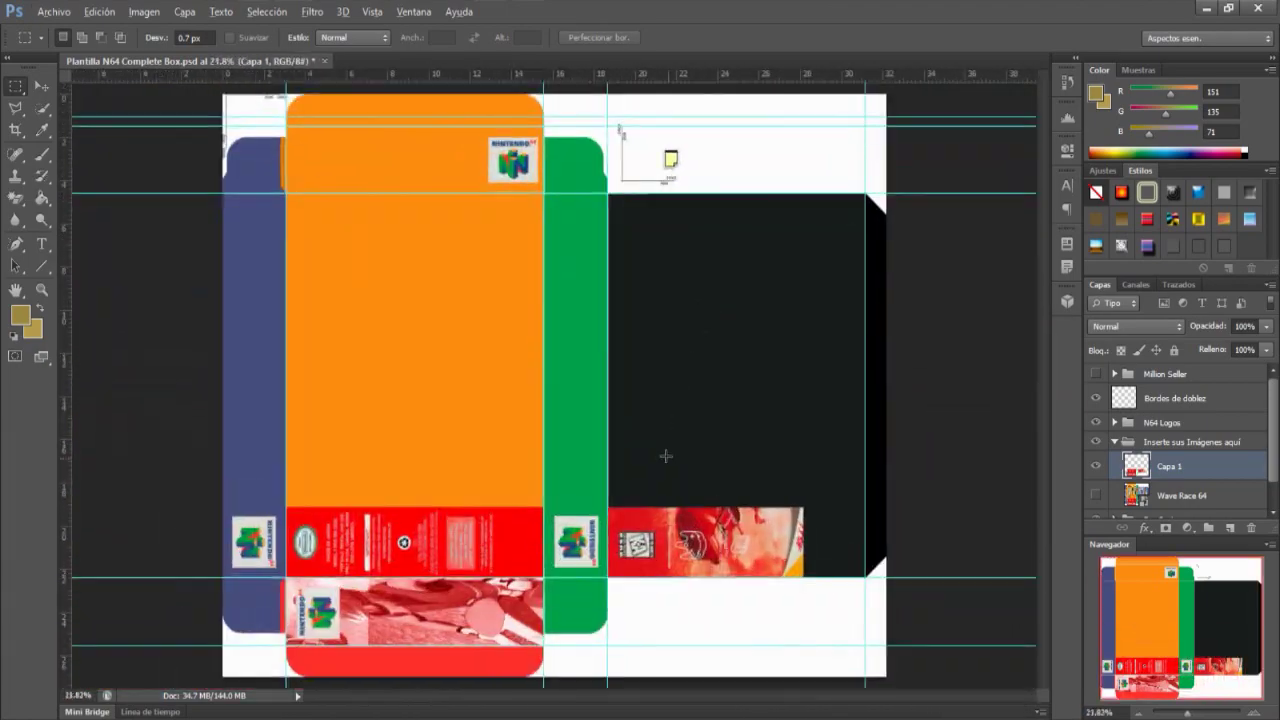
key("alt")
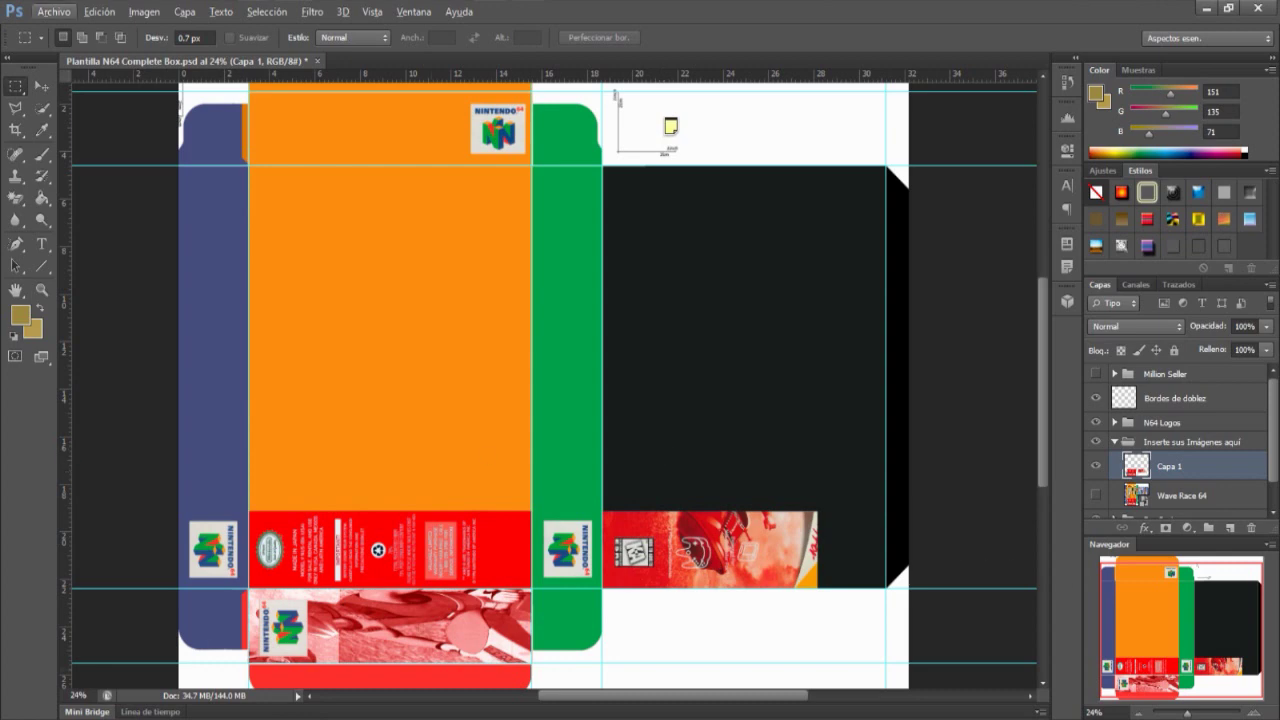
scroll(555, 380, "down", 2)
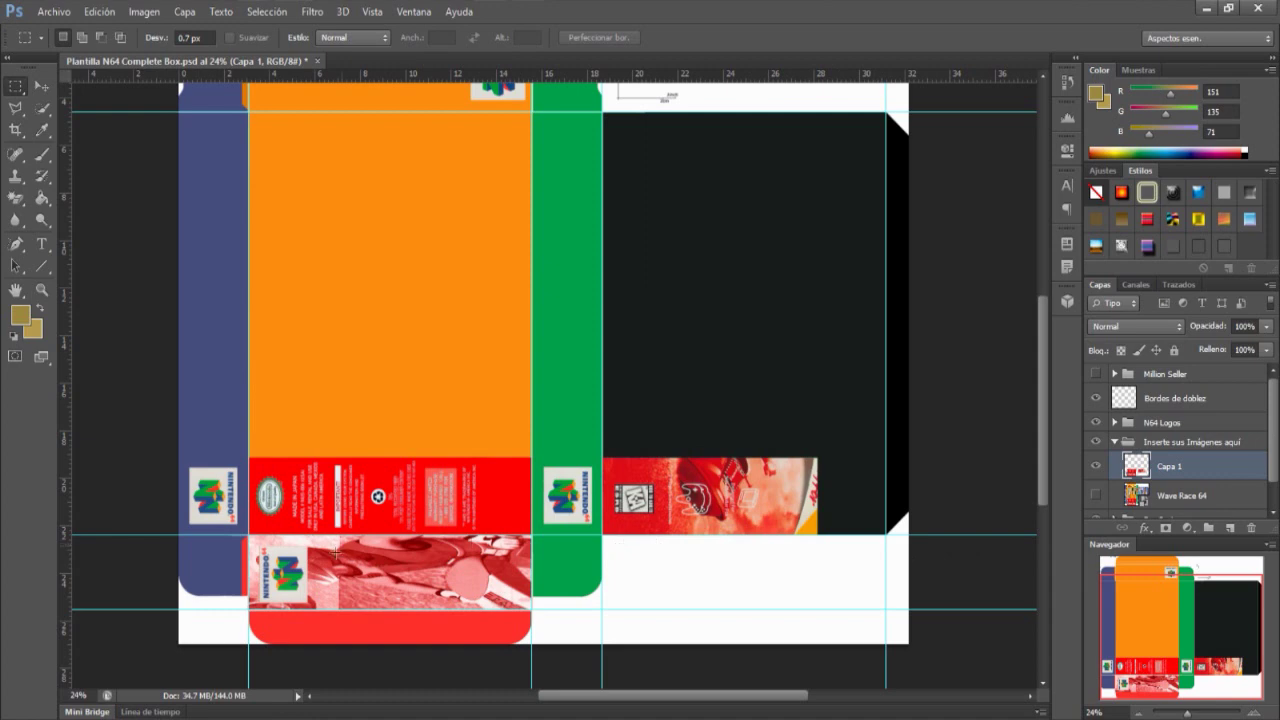
key("alt")
scroll(335, 575, "up", 3, "alt")
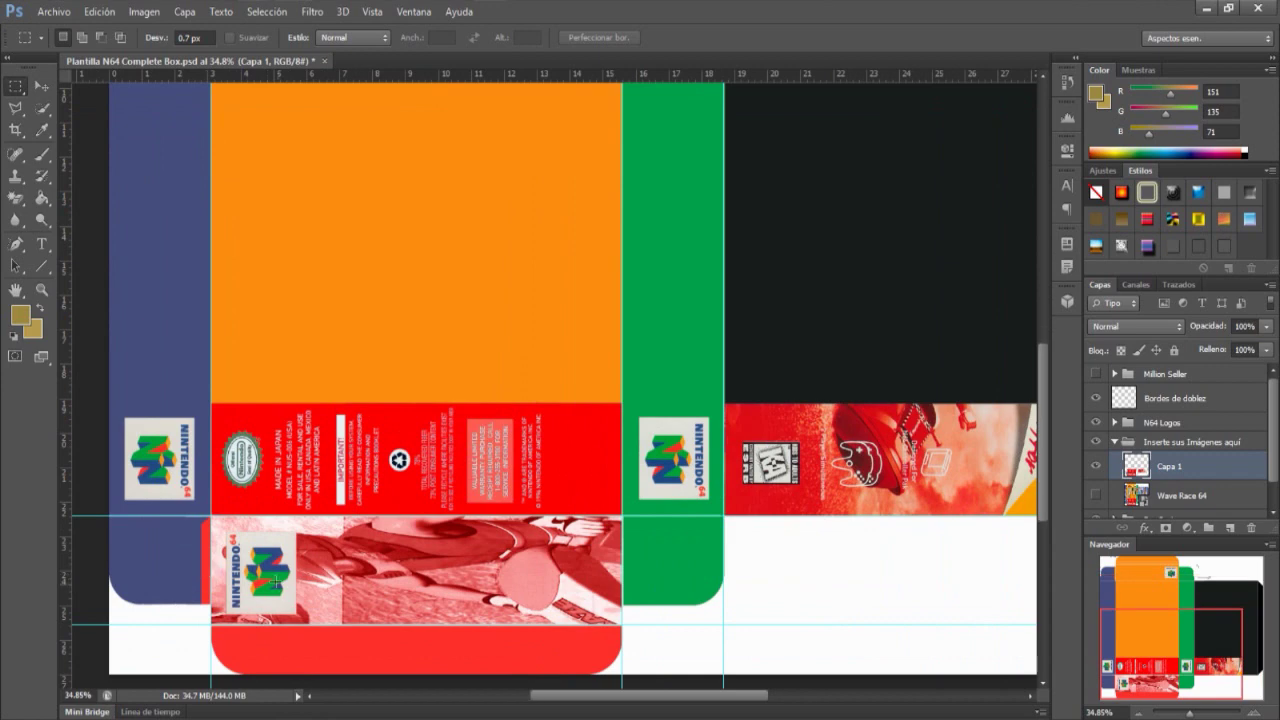
scroll(275, 582, "up", 2)
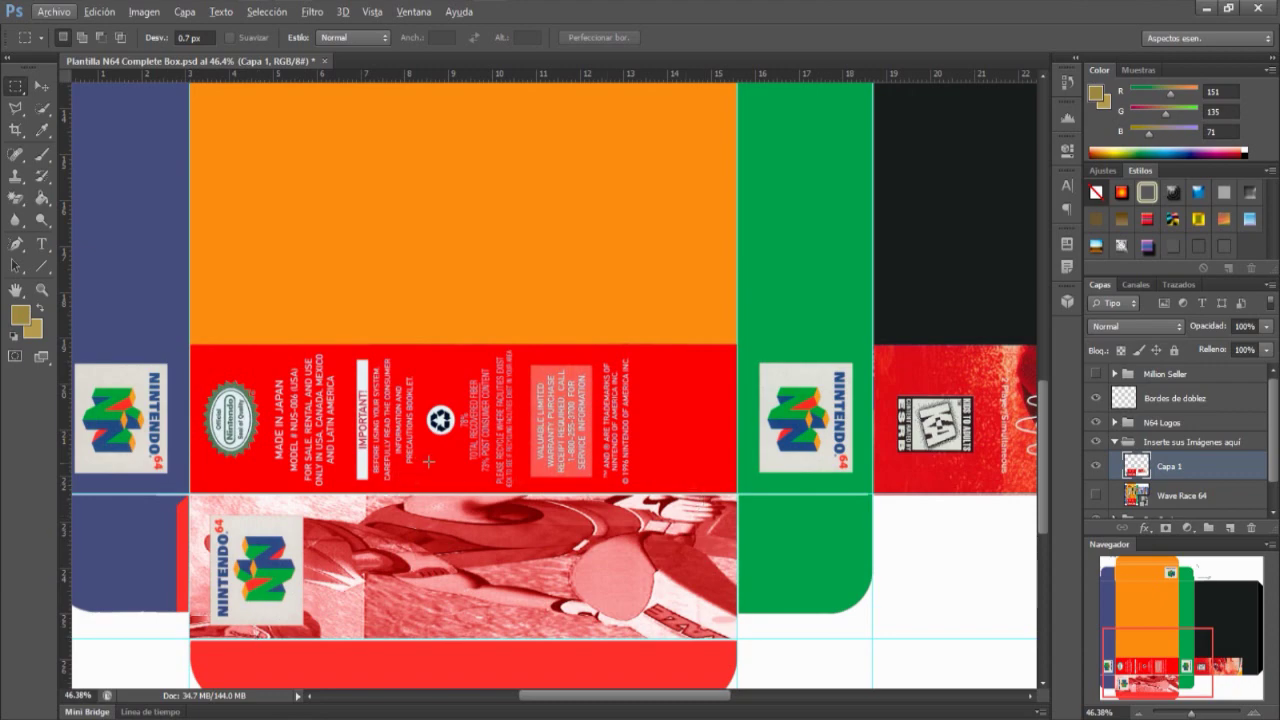
scroll(335, 440, "up", 1, "alt")
scroll(258, 557, "up", 2, "alt")
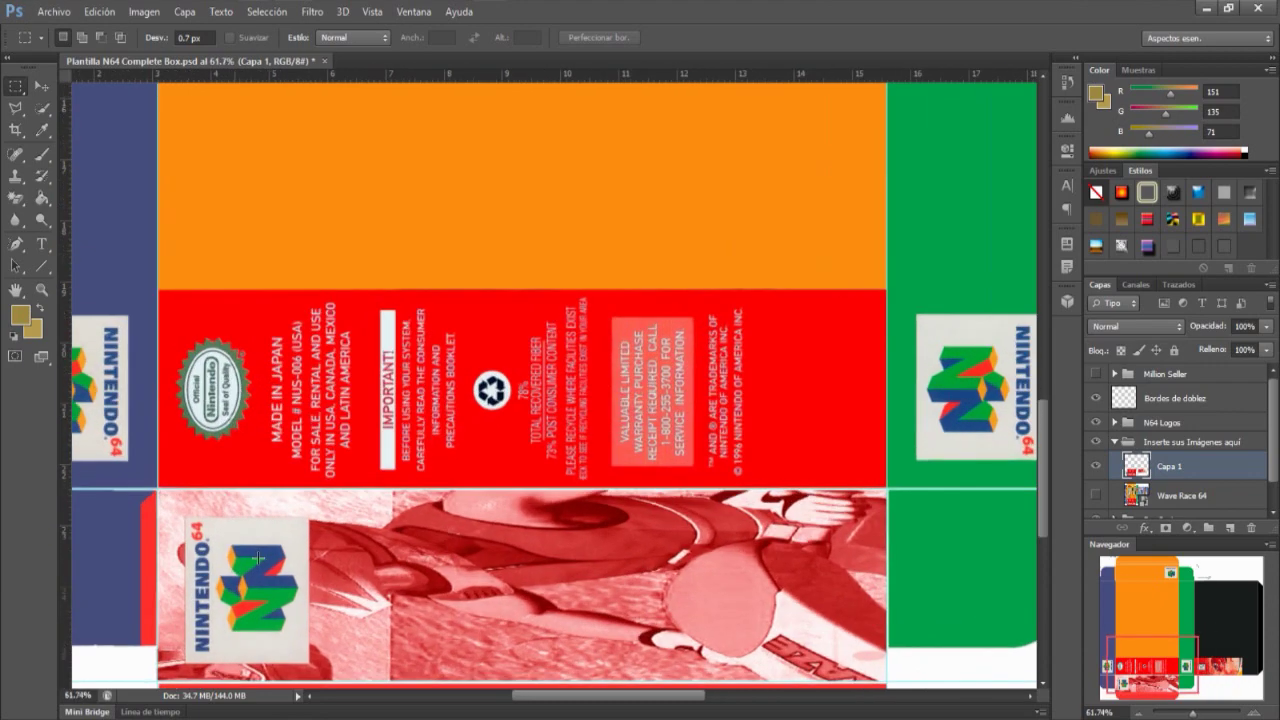
scroll(260, 555, "up", 1, "alt")
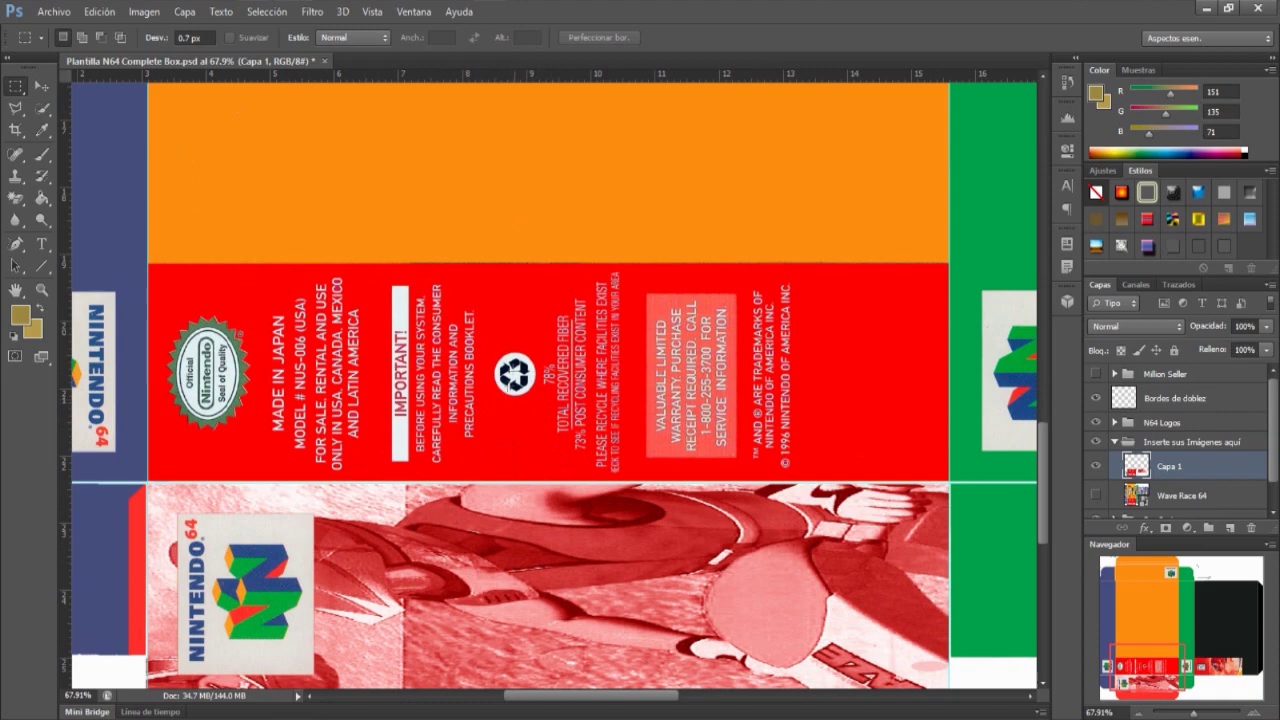
scroll(468, 328, "up", 3, "alt")
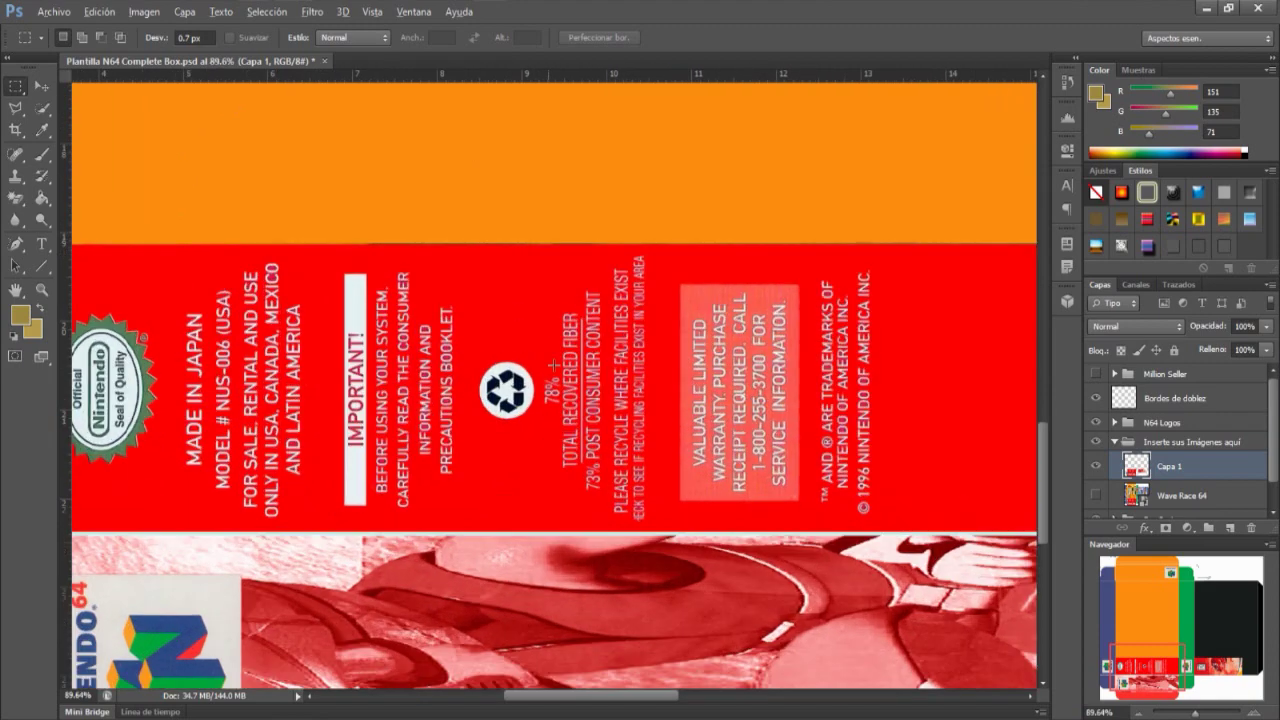
scroll(421, 362, "up", 4, "alt")
Step: Copy the recycling symbol and ESRB rating box onto new layers Capa 2 and Capa 3
left_click_drag(441, 358, 531, 453)
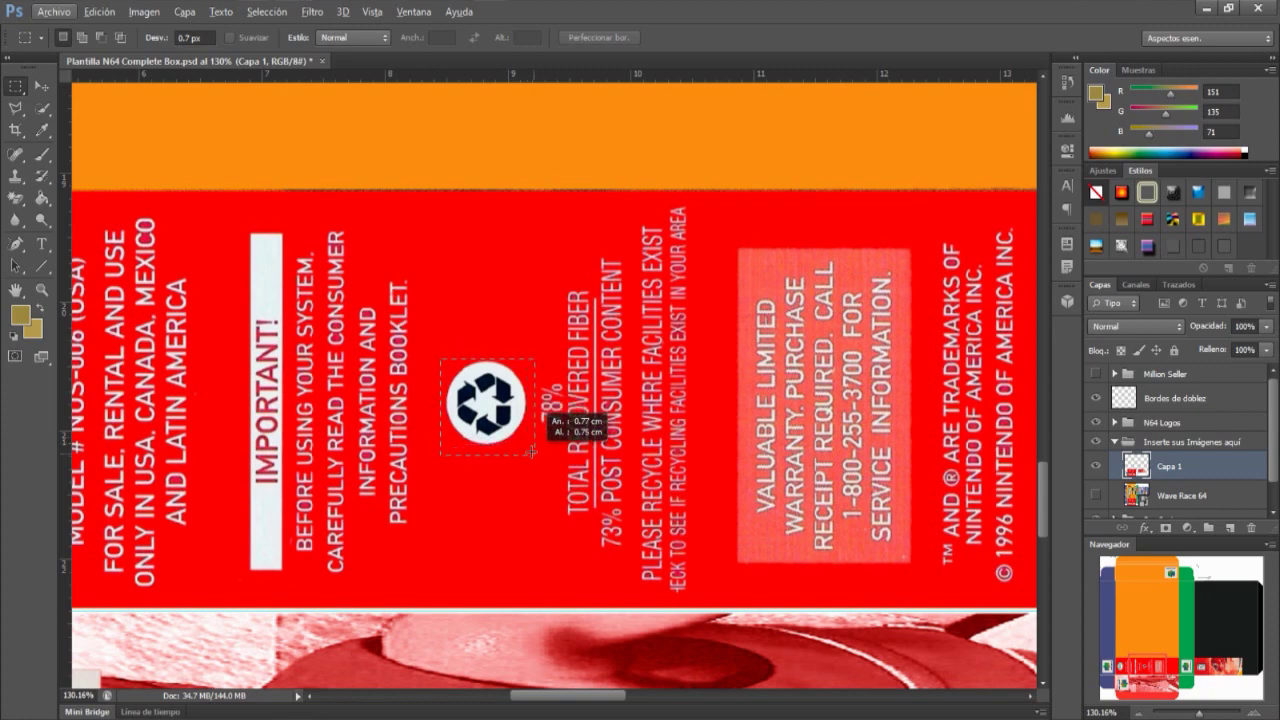
key("ctrl+j")
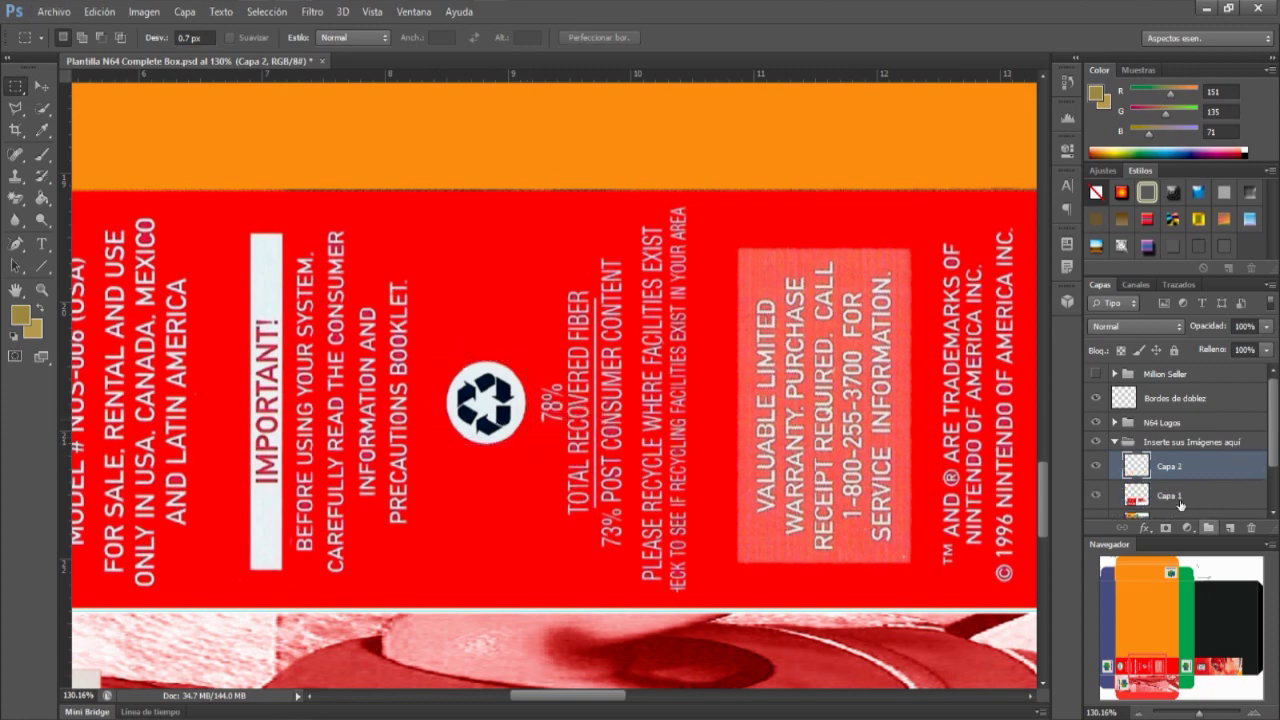
left_click(1181, 496)
left_click_drag(1146, 673, 1152, 666)
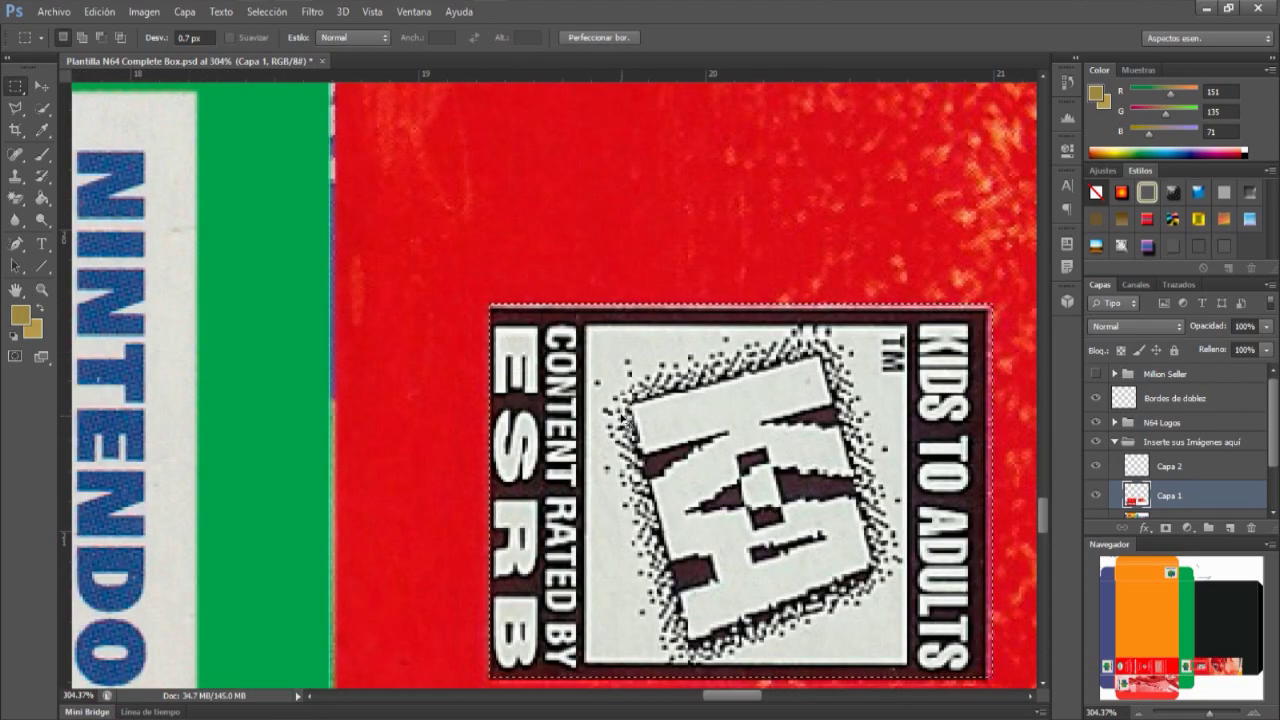
key("ctrl+j")
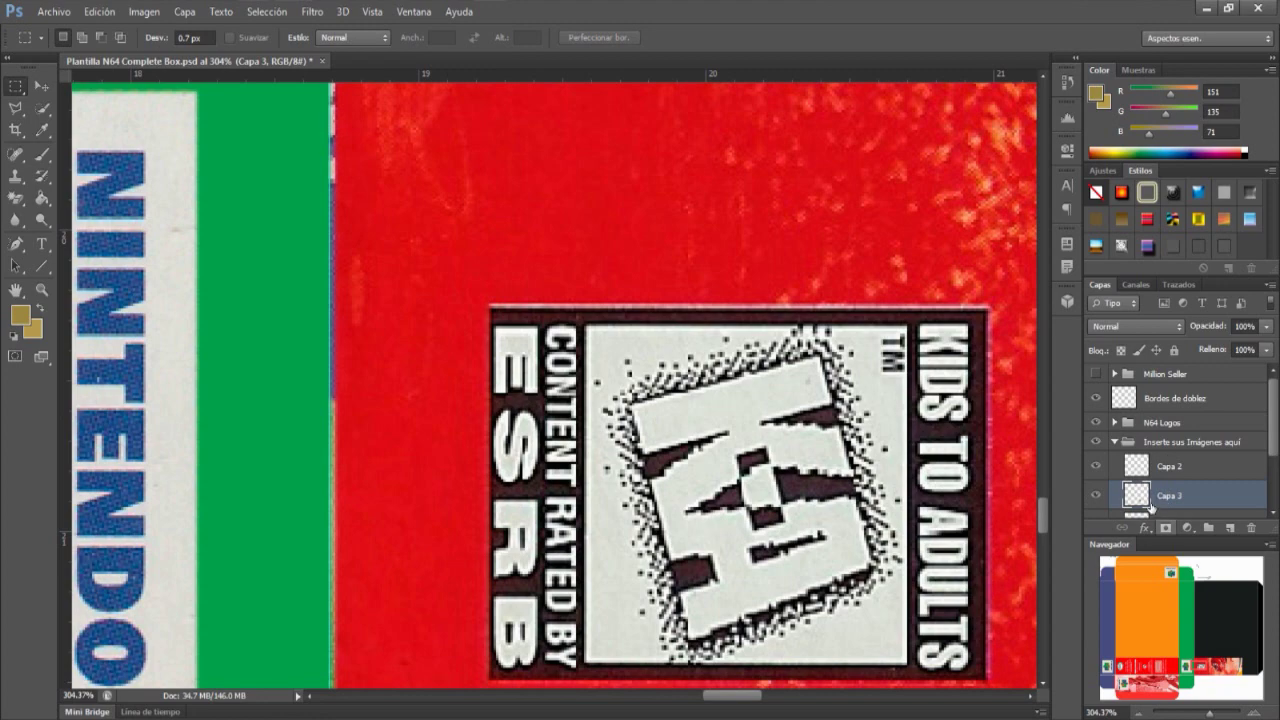
scroll(1155, 505, "down", 1)
left_click(1160, 504)
Step: Marquee the lower Nintendo 64 logo on the Capa 1 strip
scroll(1001, 510, "down", 2)
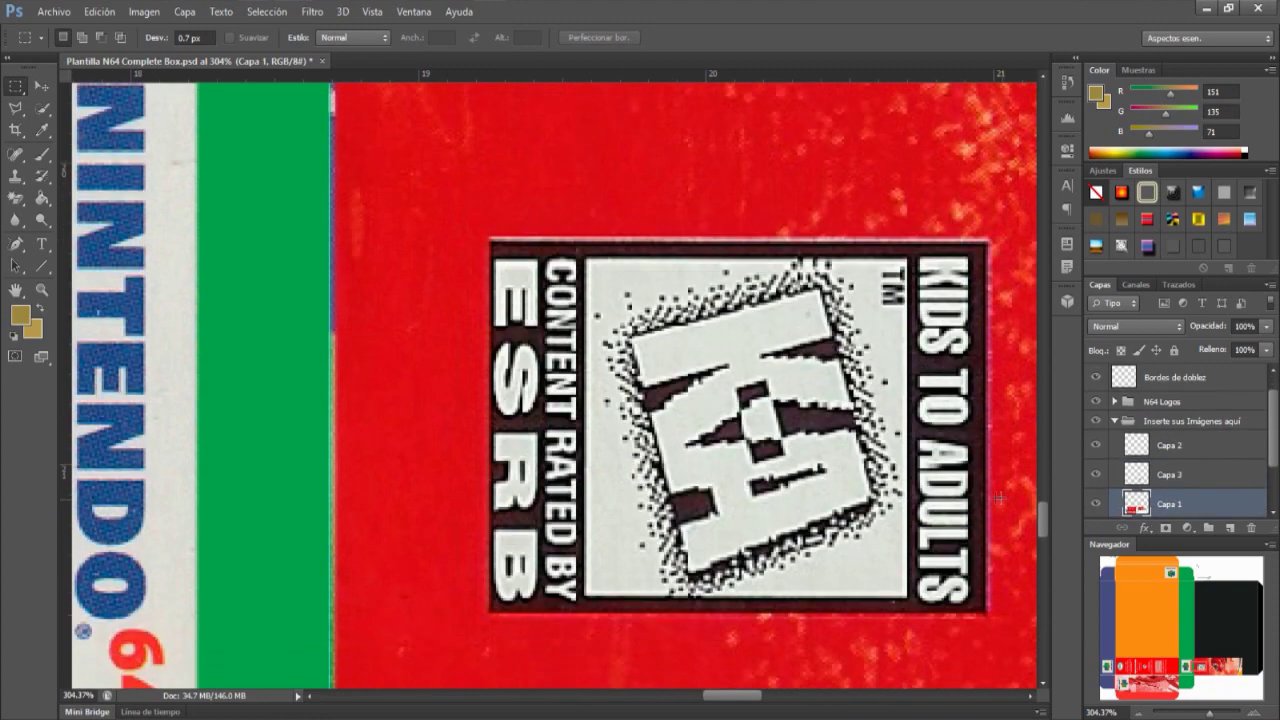
scroll(990, 515, "down", 1)
scroll(930, 530, "down", 3)
scroll(873, 549, "down", 2)
scroll(873, 549, "down", 3)
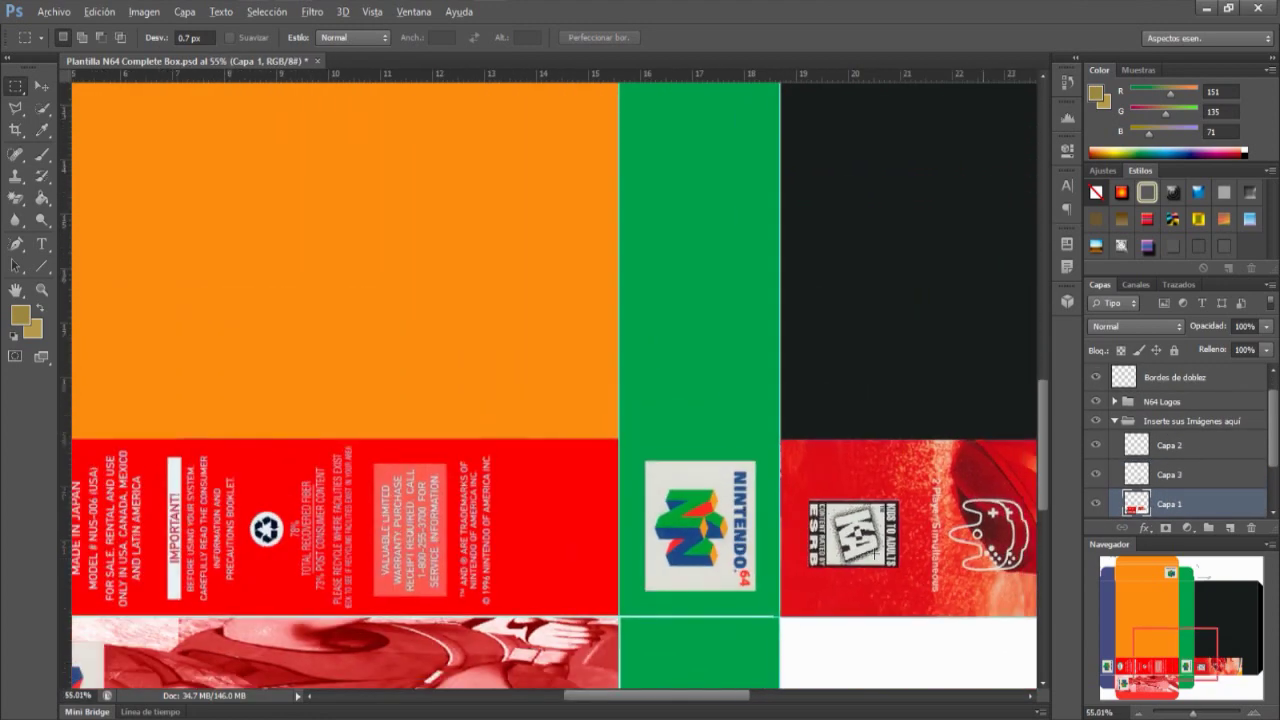
scroll(873, 549, "down", 1)
scroll(873, 549, "down", 1)
scroll(873, 549, "down", 2)
scroll(445, 575, "down", 1)
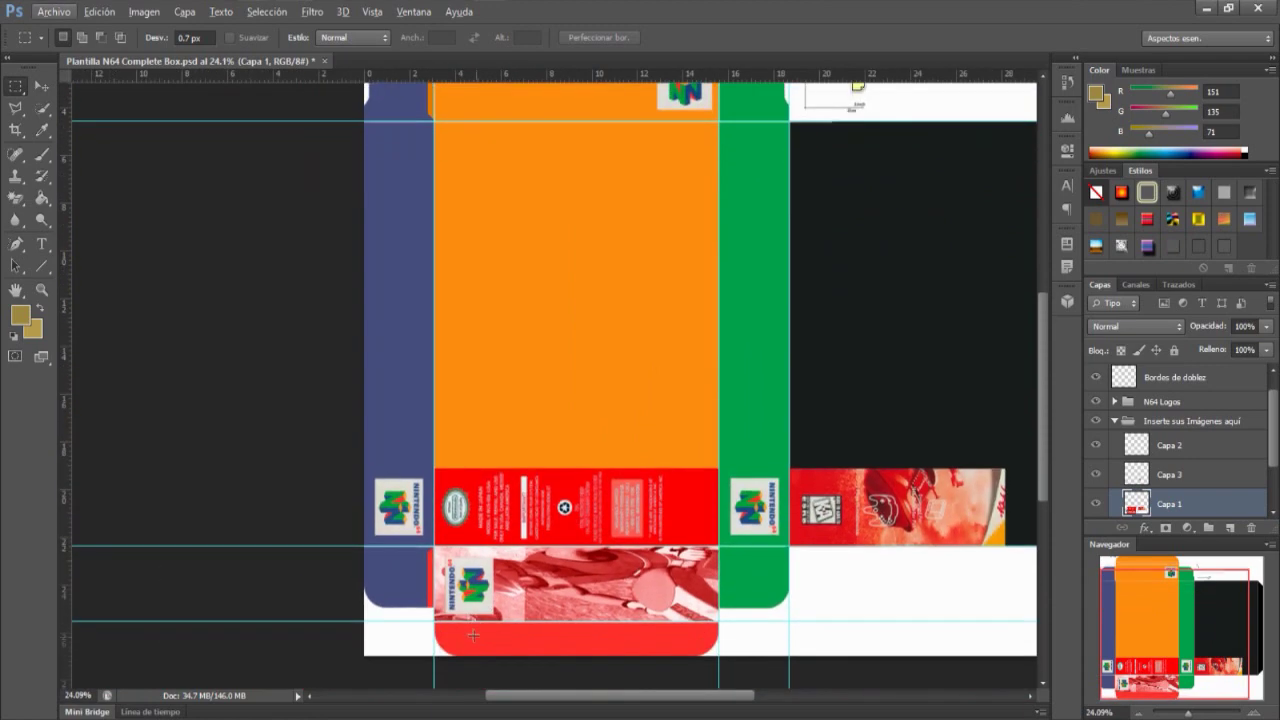
scroll(445, 575, "up", 1)
scroll(445, 575, "up", 2)
scroll(445, 575, "up", 2)
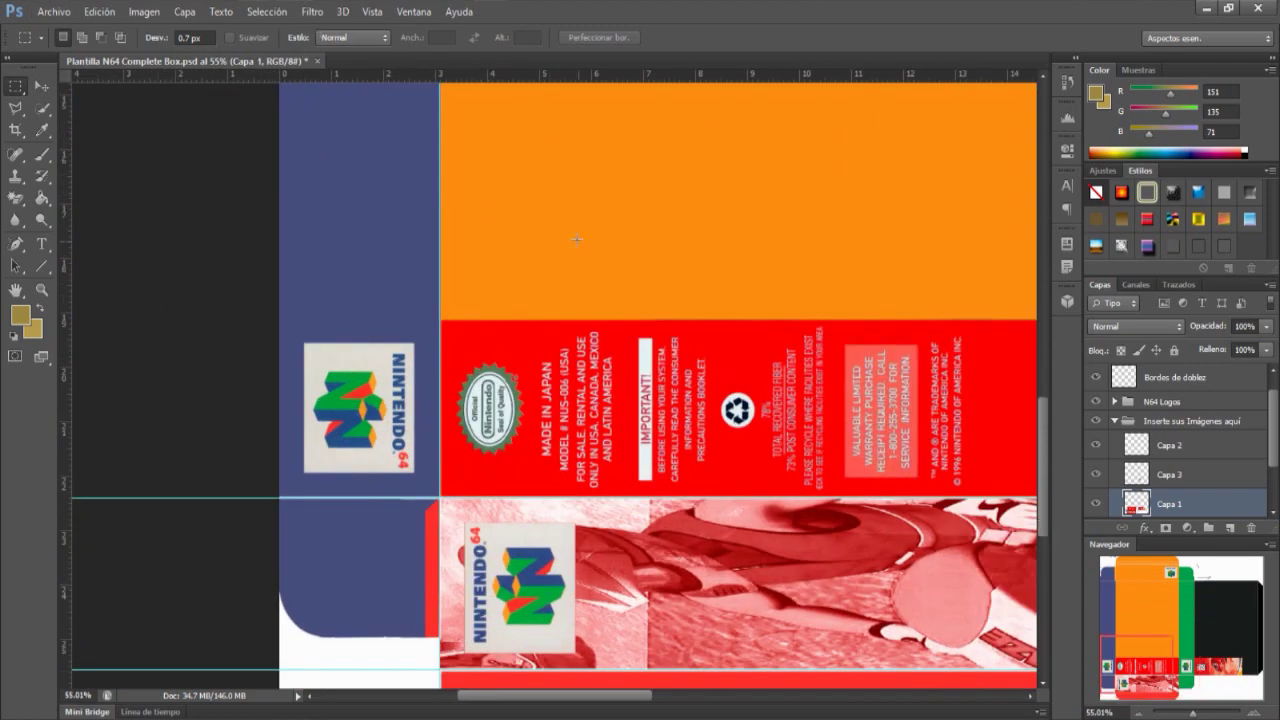
left_click_drag(465, 519, 565, 649)
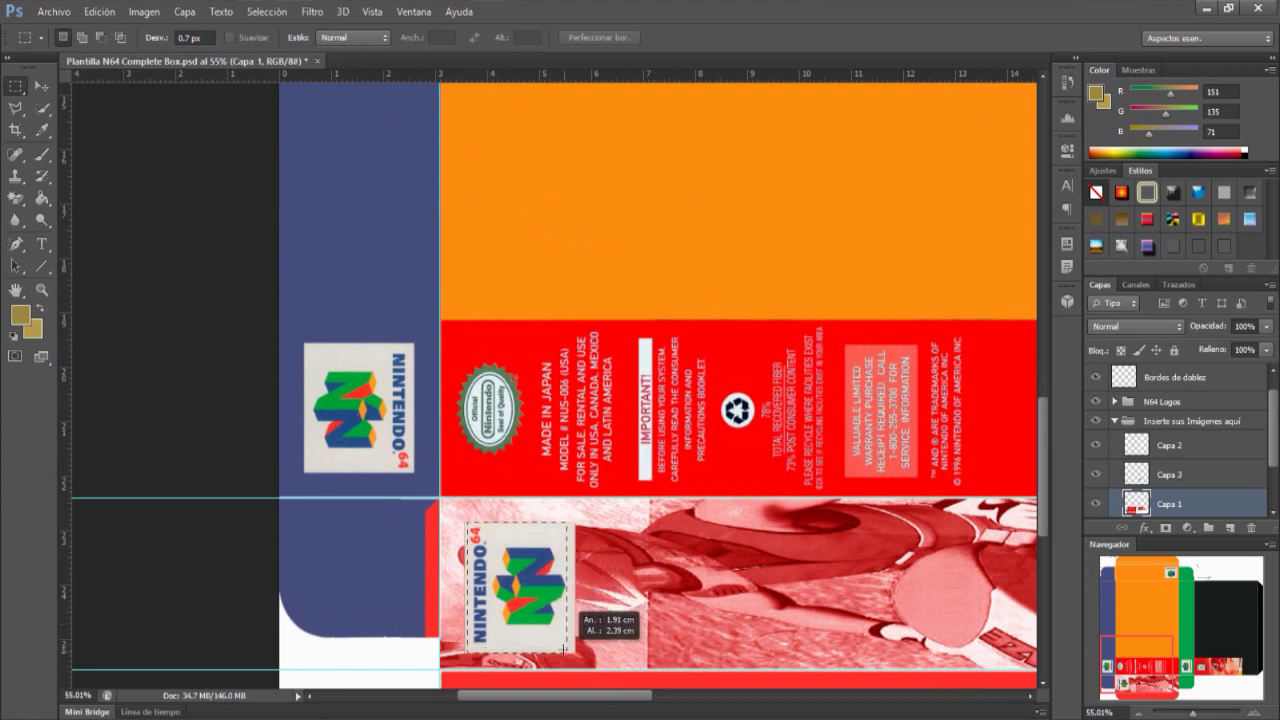
left_click_drag(565, 649, 569, 652)
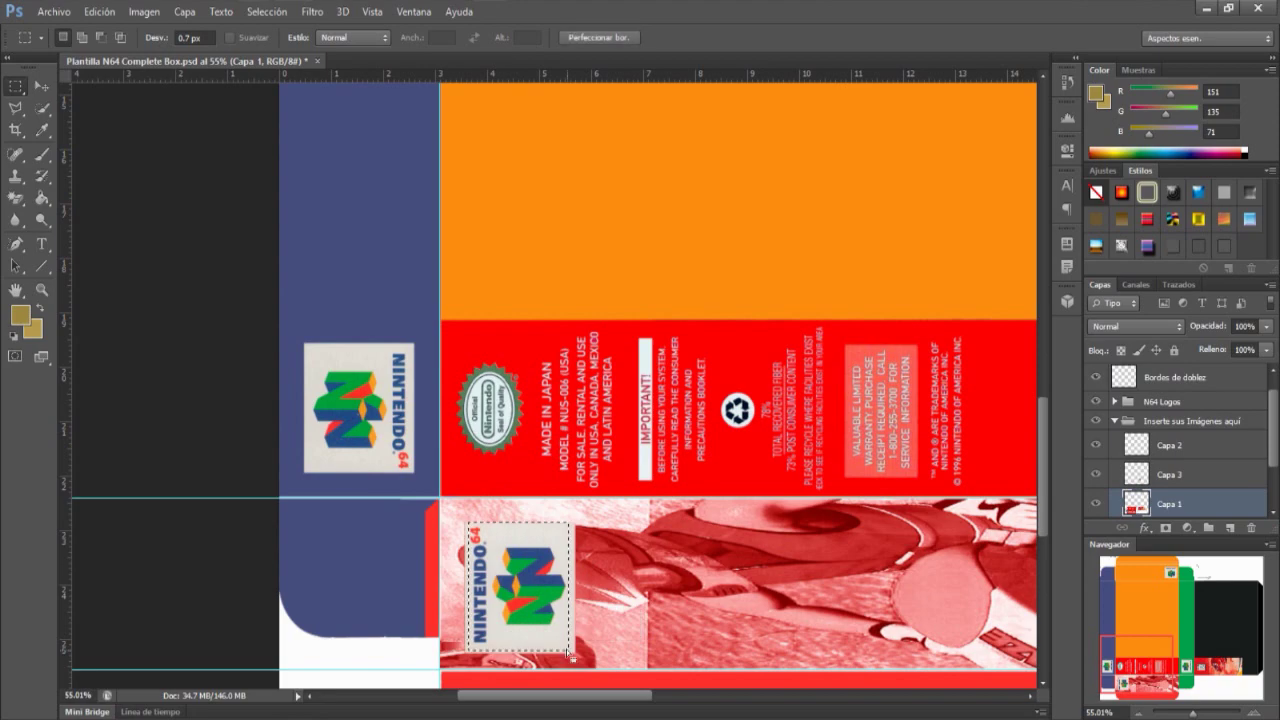
scroll(565, 640, "up", 1)
scroll(550, 560, "up", 3)
scroll(540, 490, "up", 3)
scroll(530, 430, "up", 3)
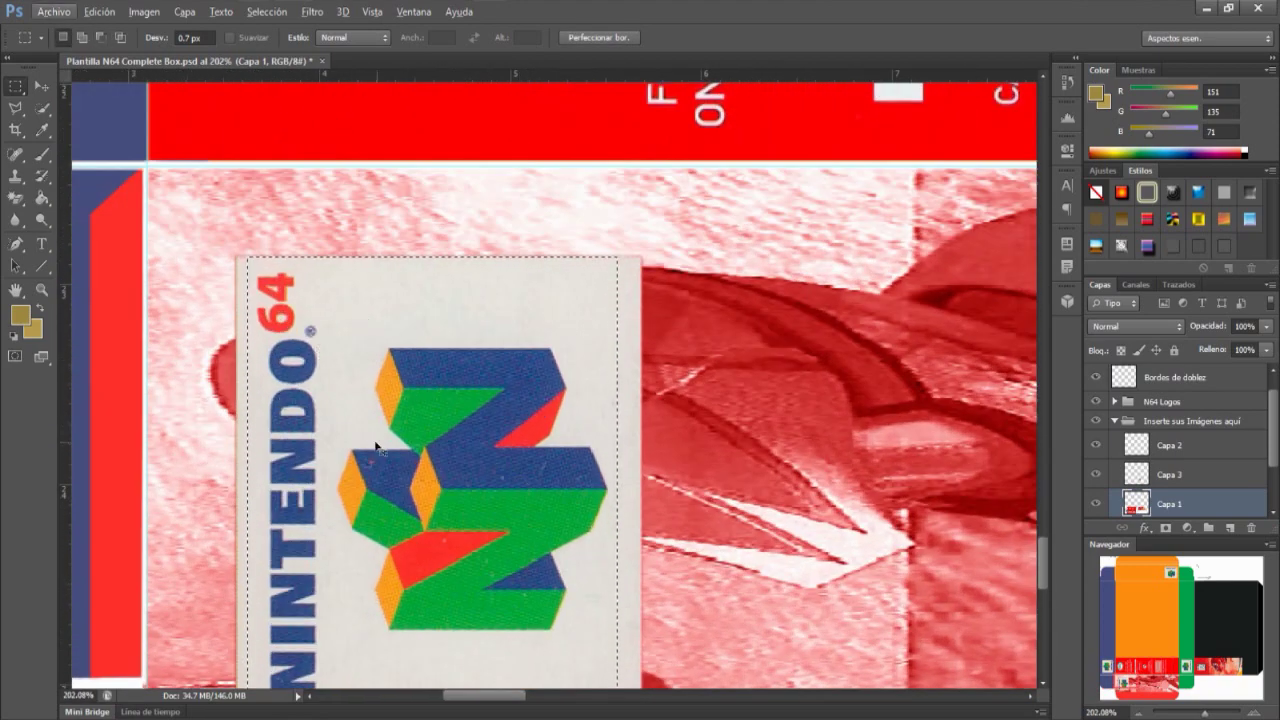
Step: Drop the selection, merge Capa 3 into Capa 2, and reselect Capa 1
key("ctrl+d")
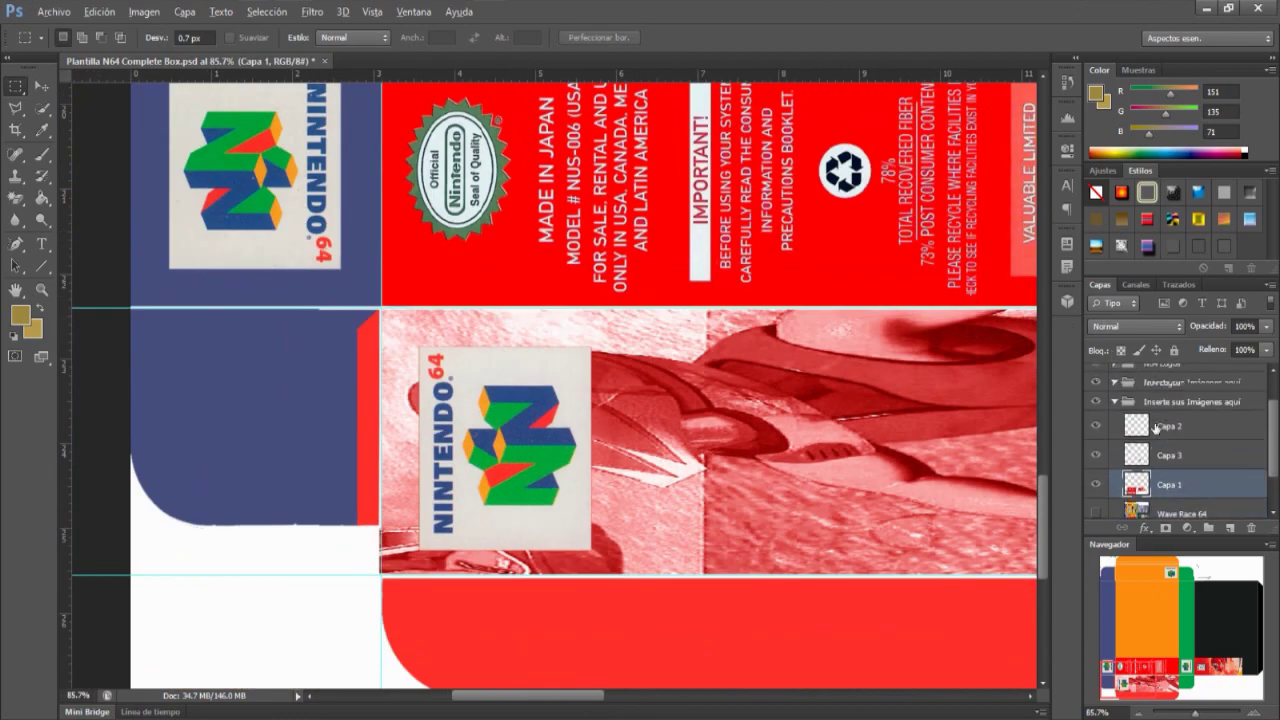
left_click(1174, 448)
left_click(1175, 430, "shift")
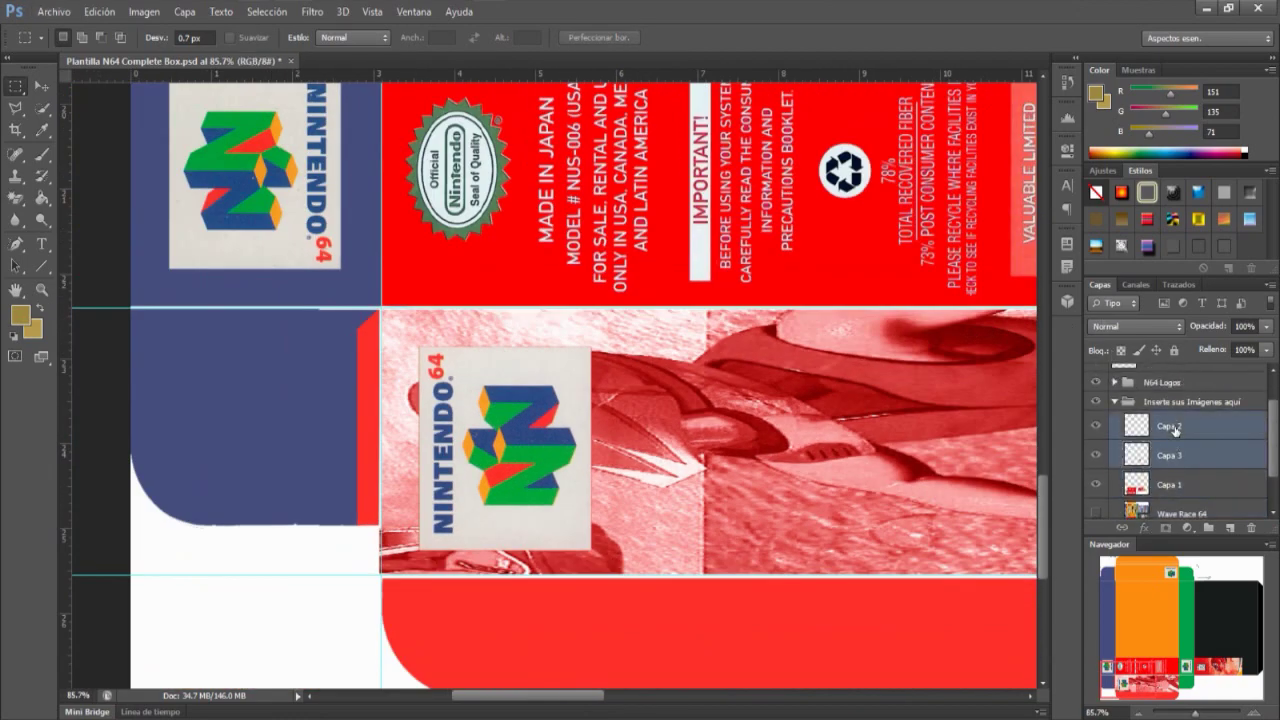
key("ctrl+e")
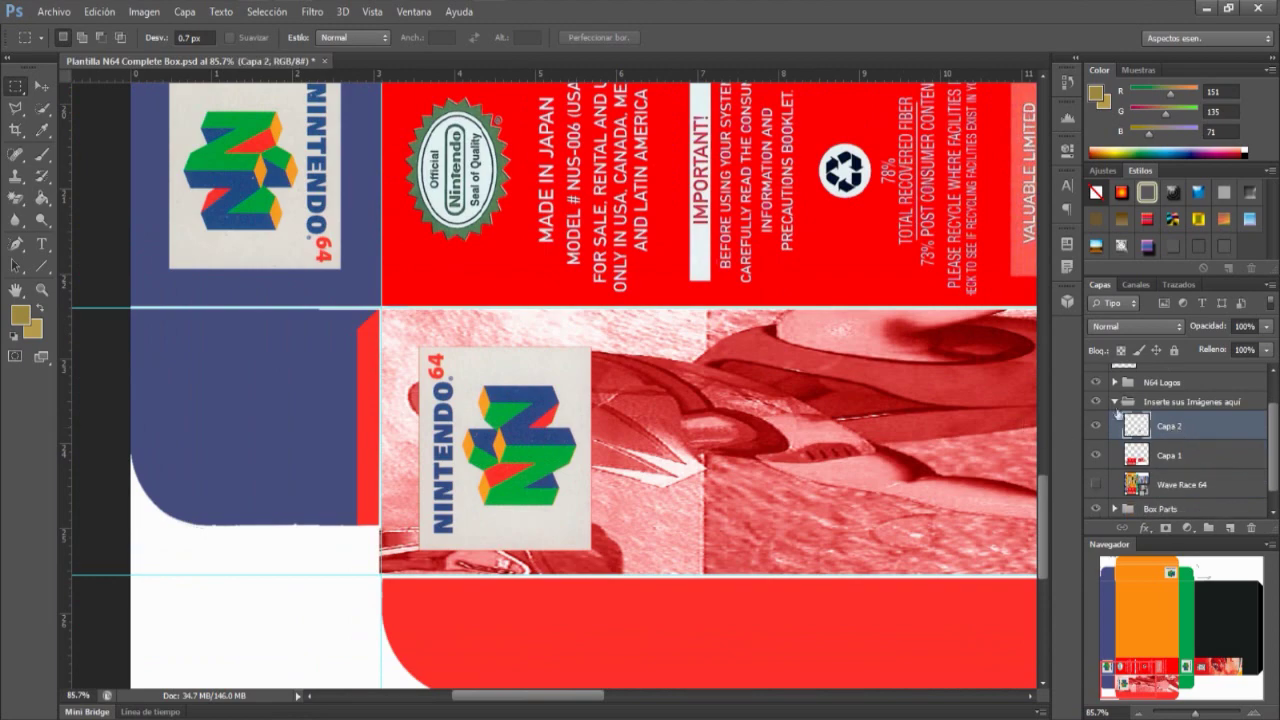
left_click(1197, 453)
scroll(857, 459, "down", 2)
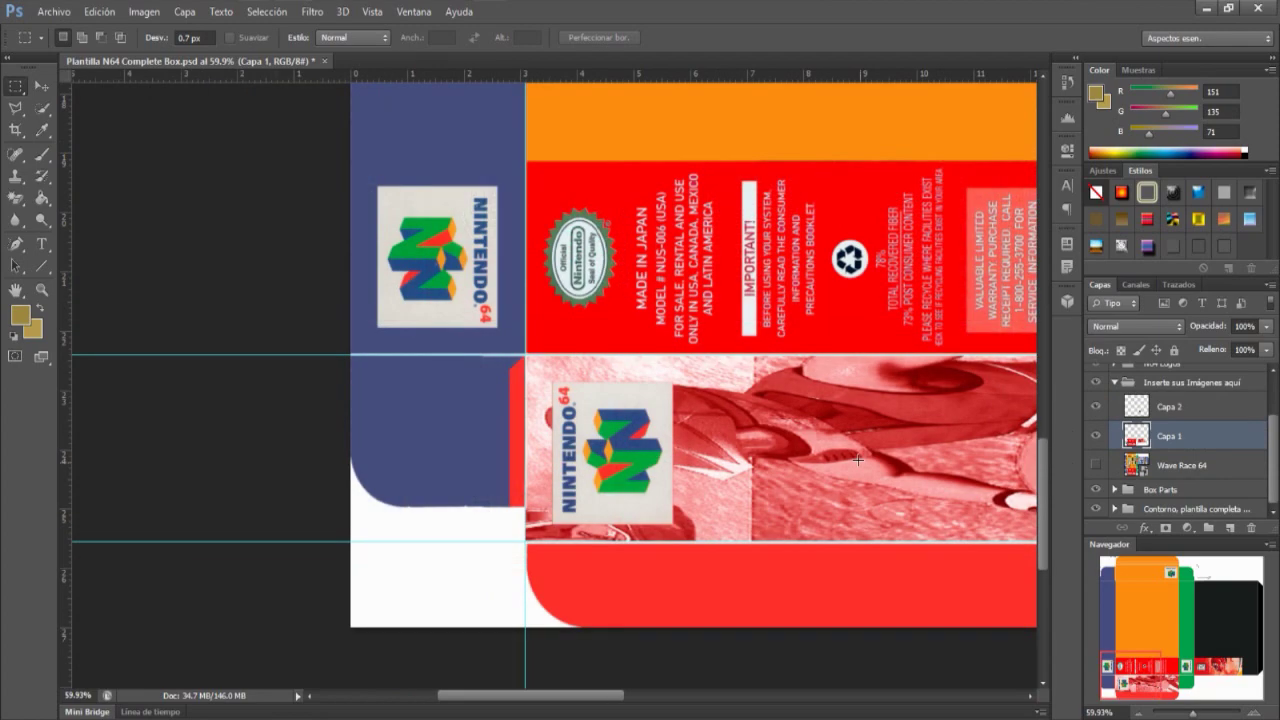
scroll(857, 459, "down", 2)
scroll(857, 459, "down", 1)
scroll(857, 459, "down", 1)
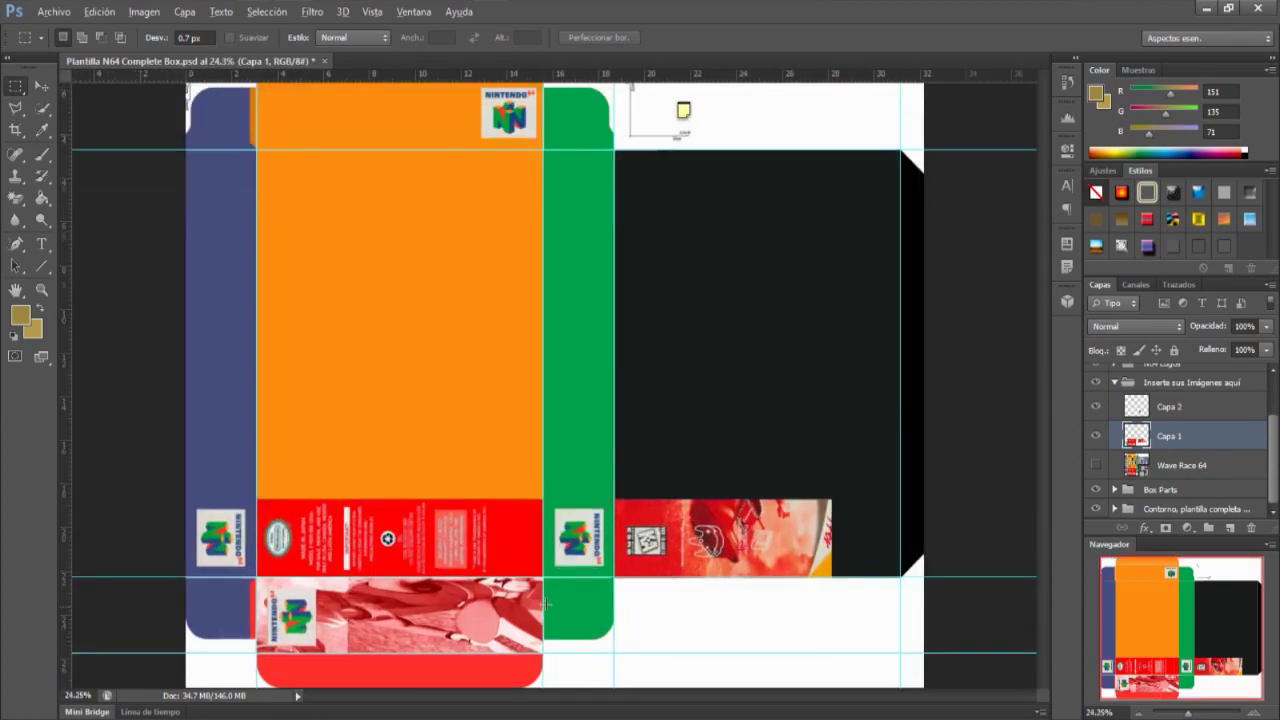
scroll(547, 603, "up", 1)
scroll(547, 603, "up", 1)
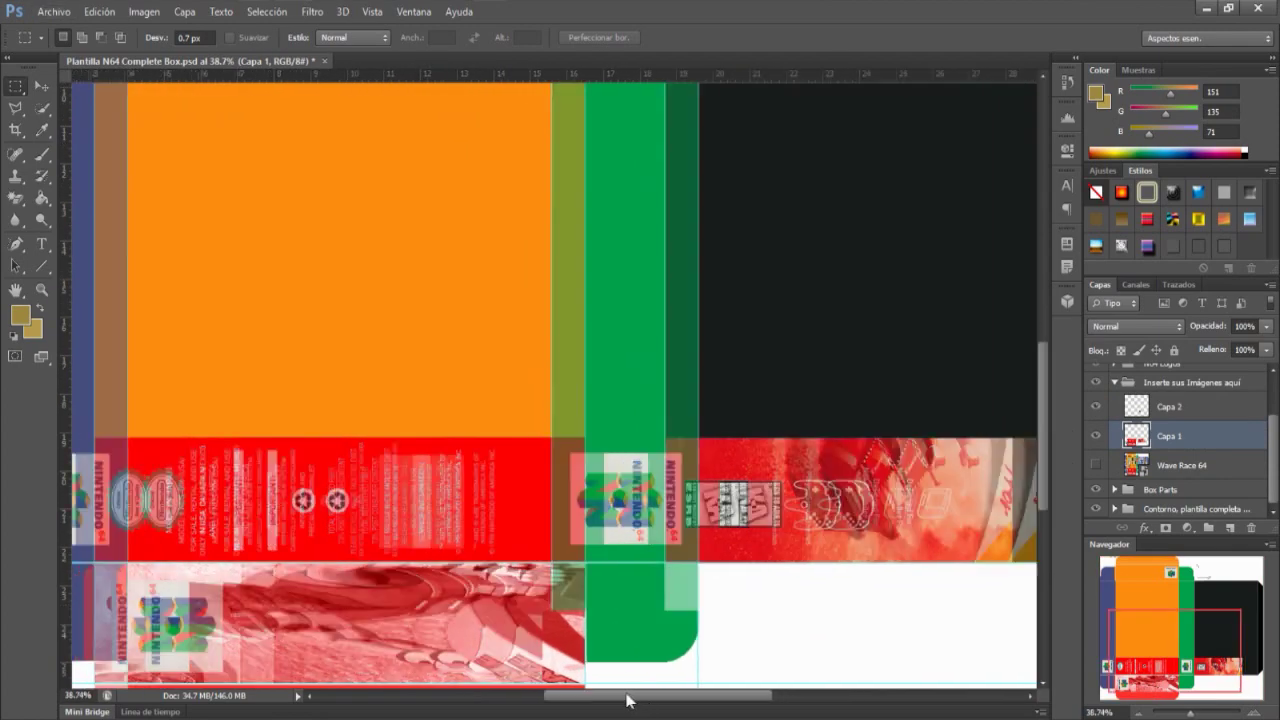
left_click_drag(638, 703, 624, 703)
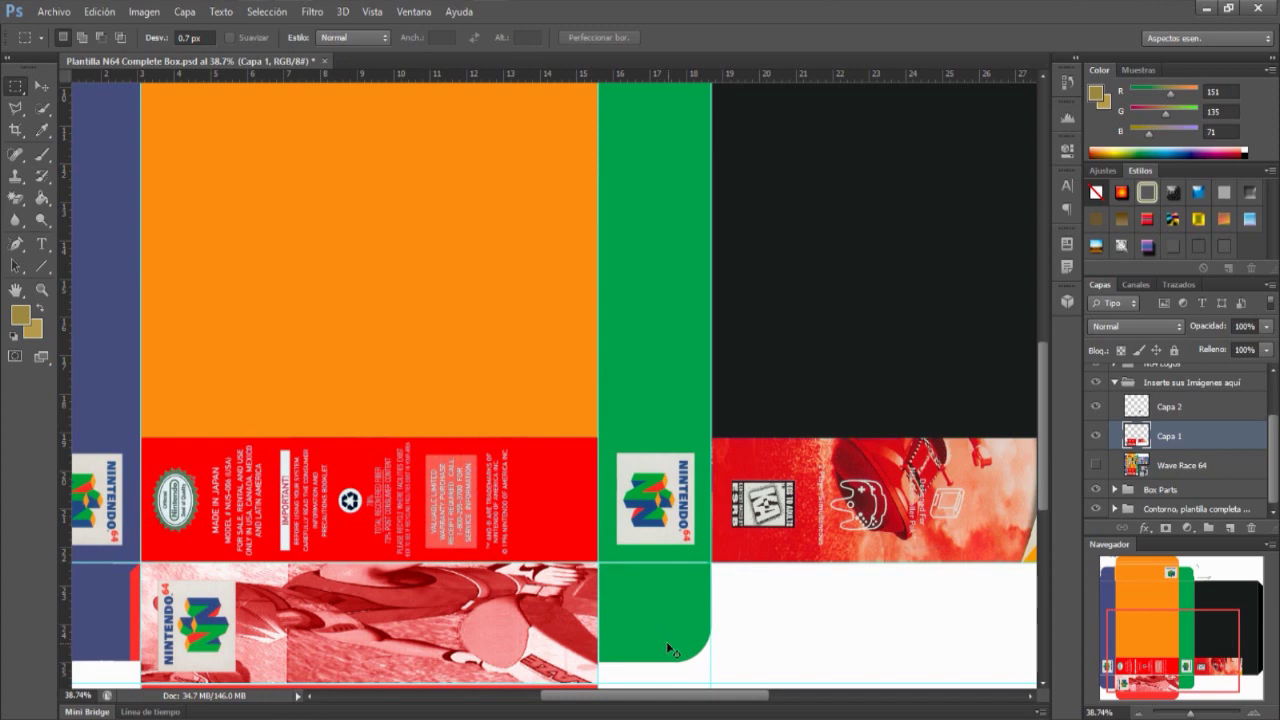
key("alt+shift+ctrl+b")
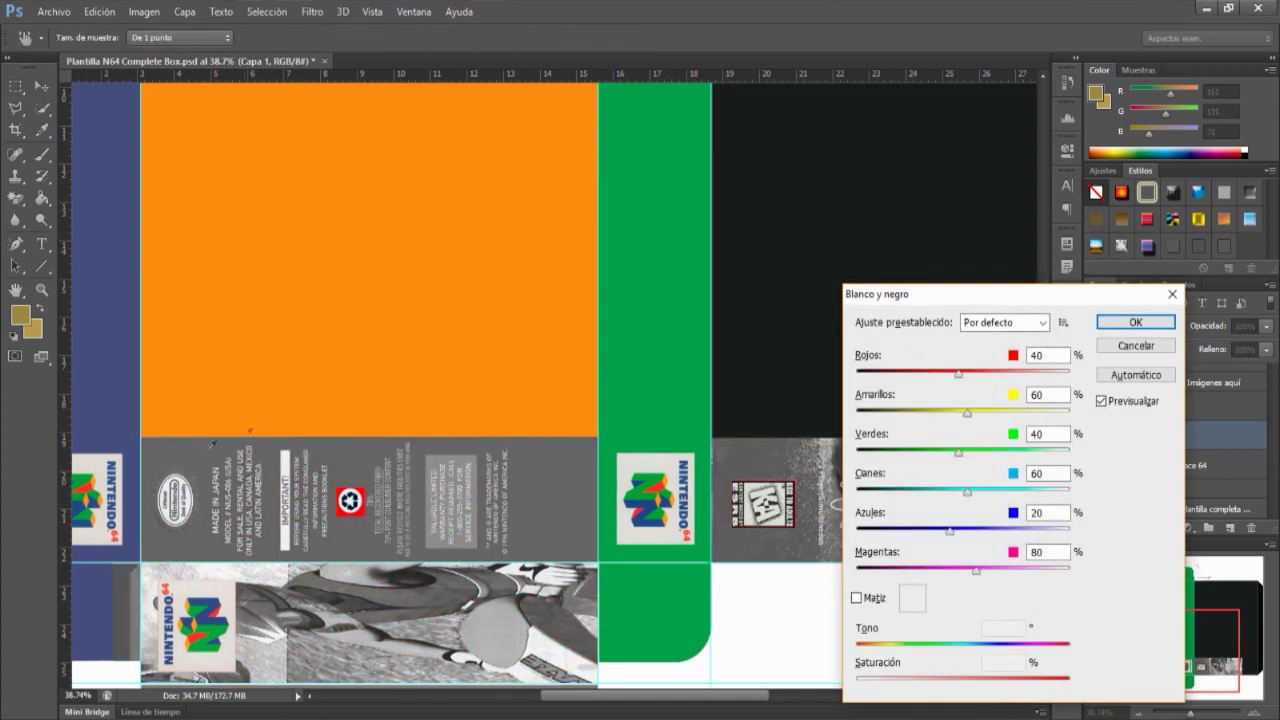
Step: Apply the Black & White grayscale conversion to Capa 1, then show the Wave Race 64 layer
left_click(1136, 322)
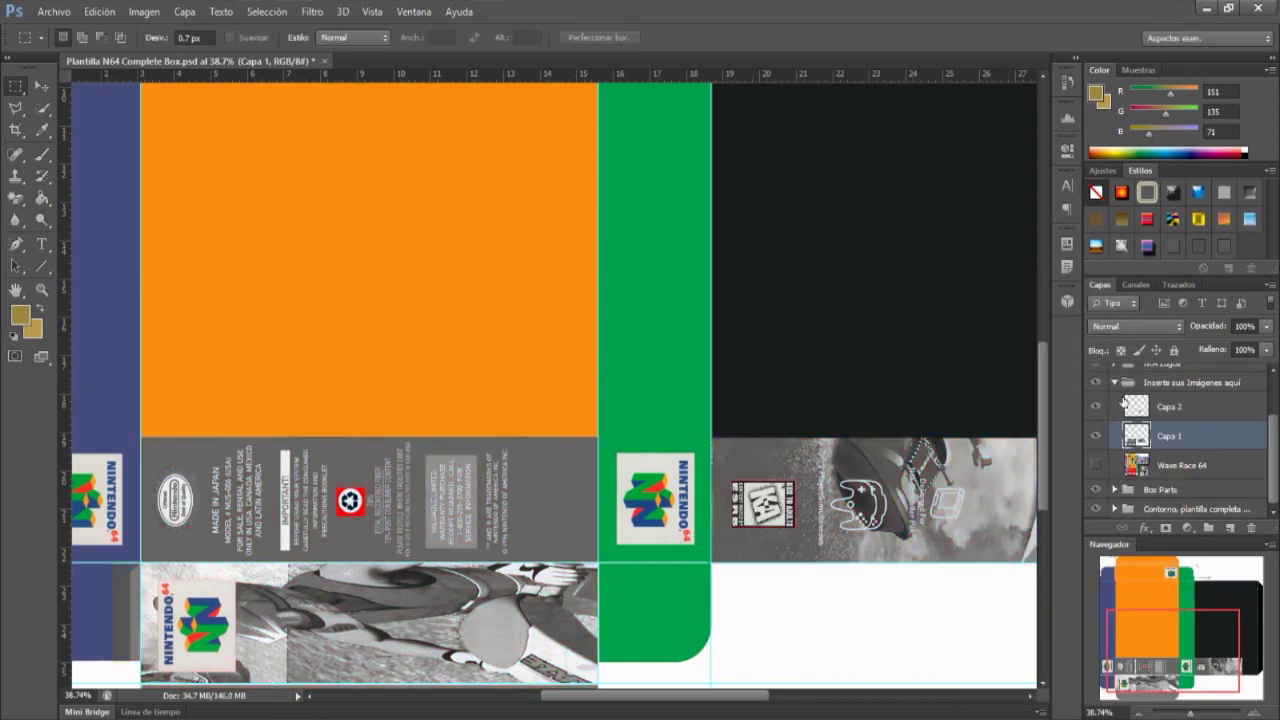
left_click(1095, 465)
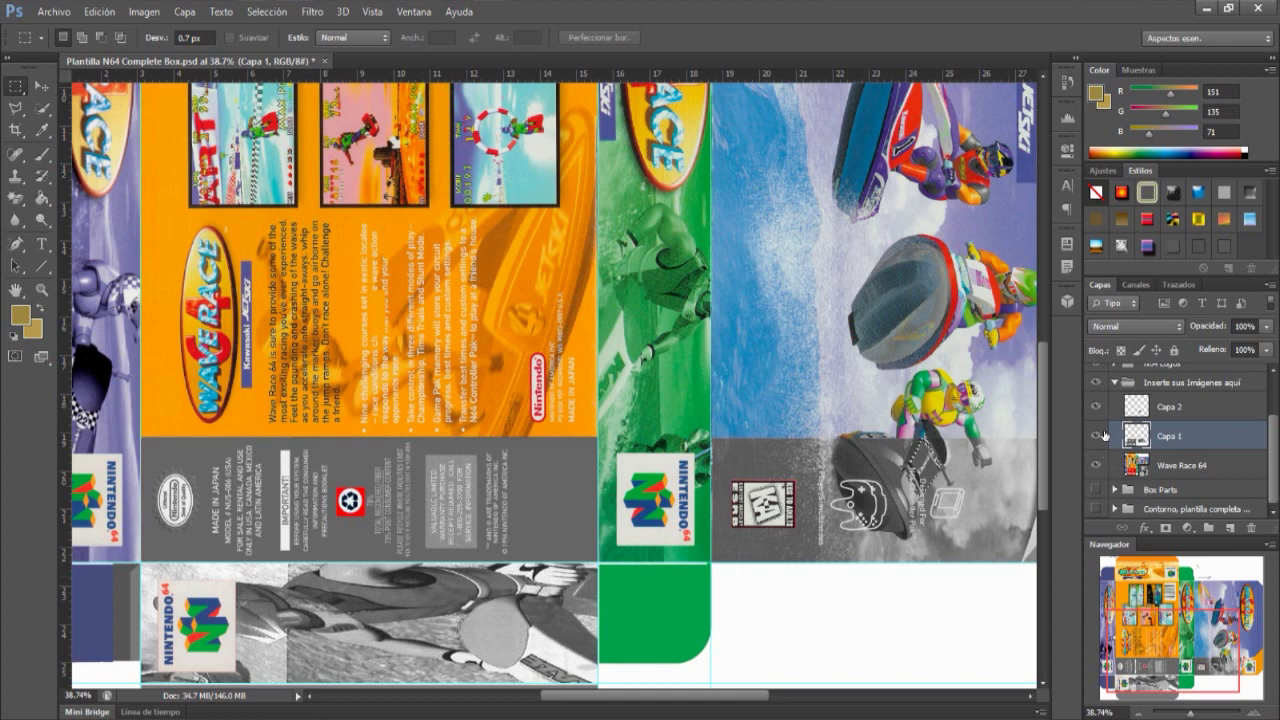
Step: Turn the N64 Logos group back on so the bottom-strip logo shows in colour
scroll(1115, 416, "up", 2)
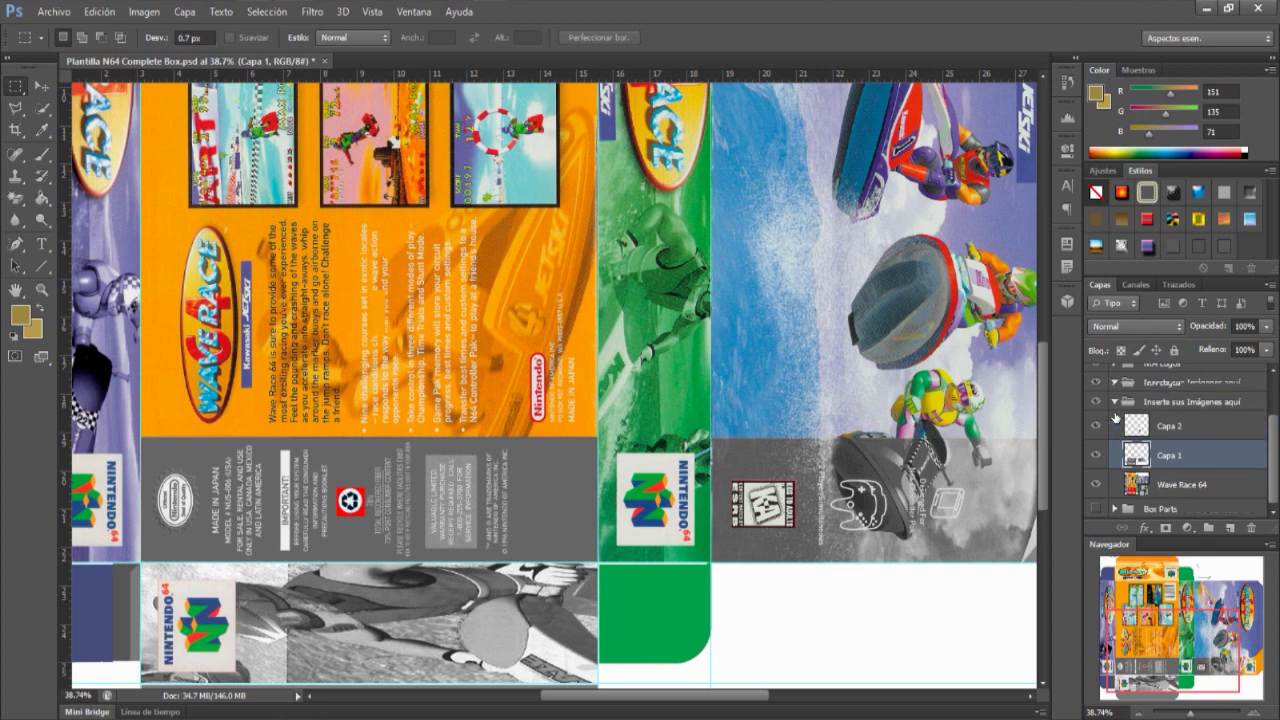
scroll(1115, 416, "down", 1)
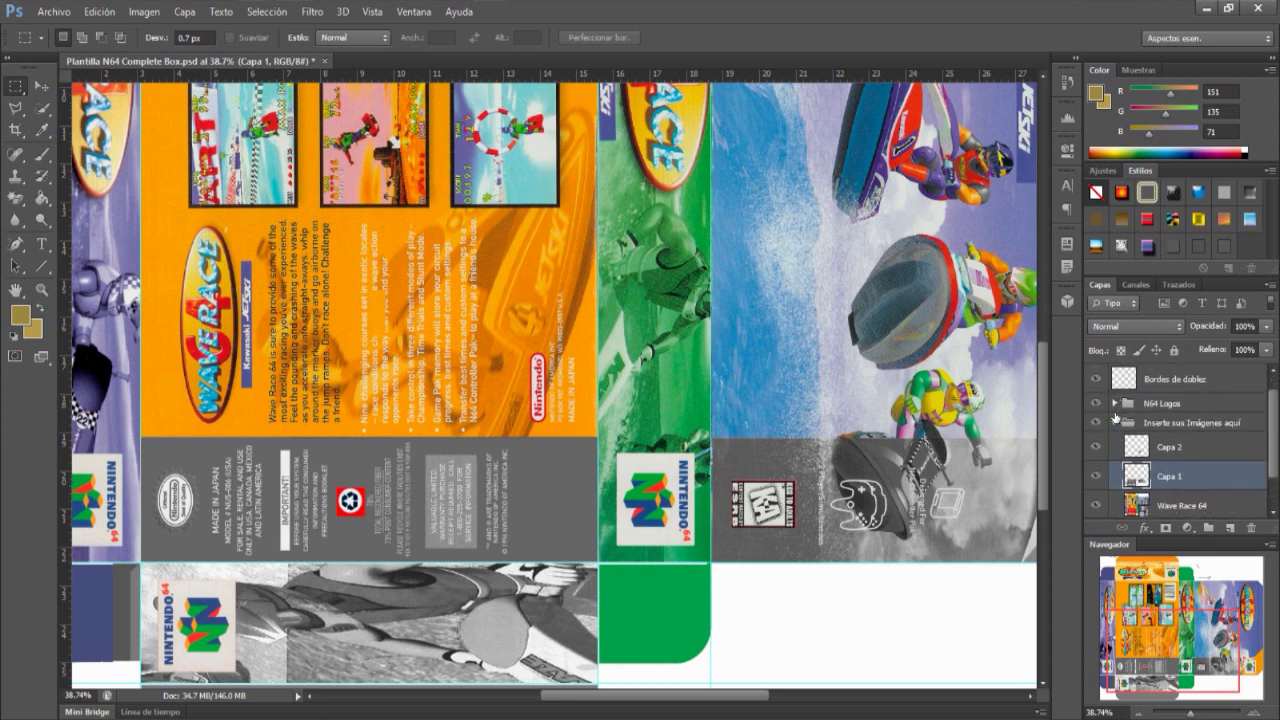
scroll(1115, 416, "down", 1)
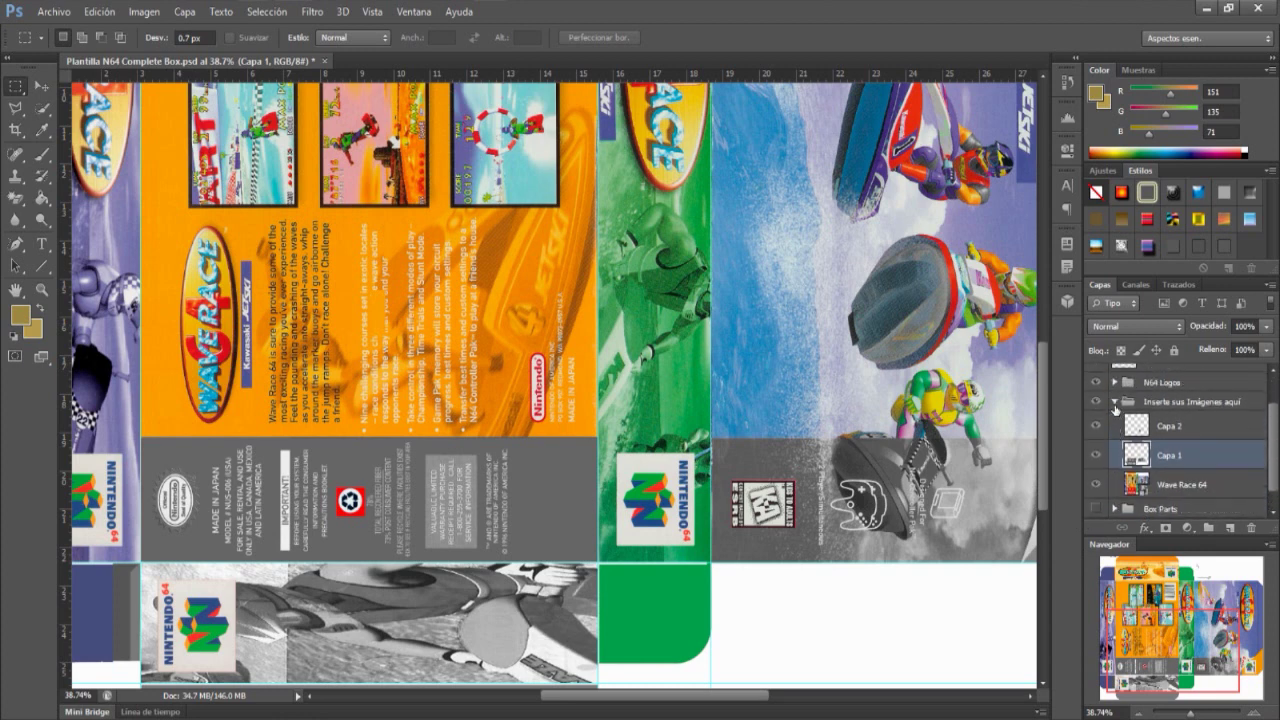
left_click(1095, 383)
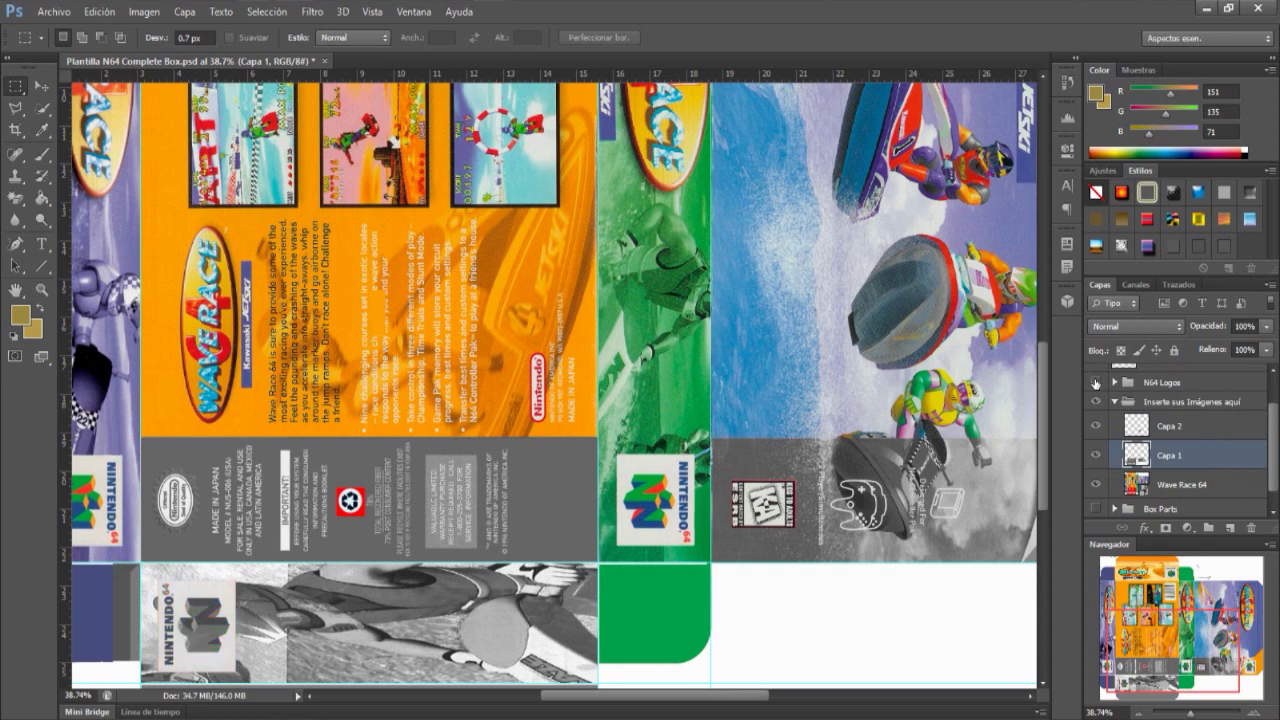
left_click(1095, 383)
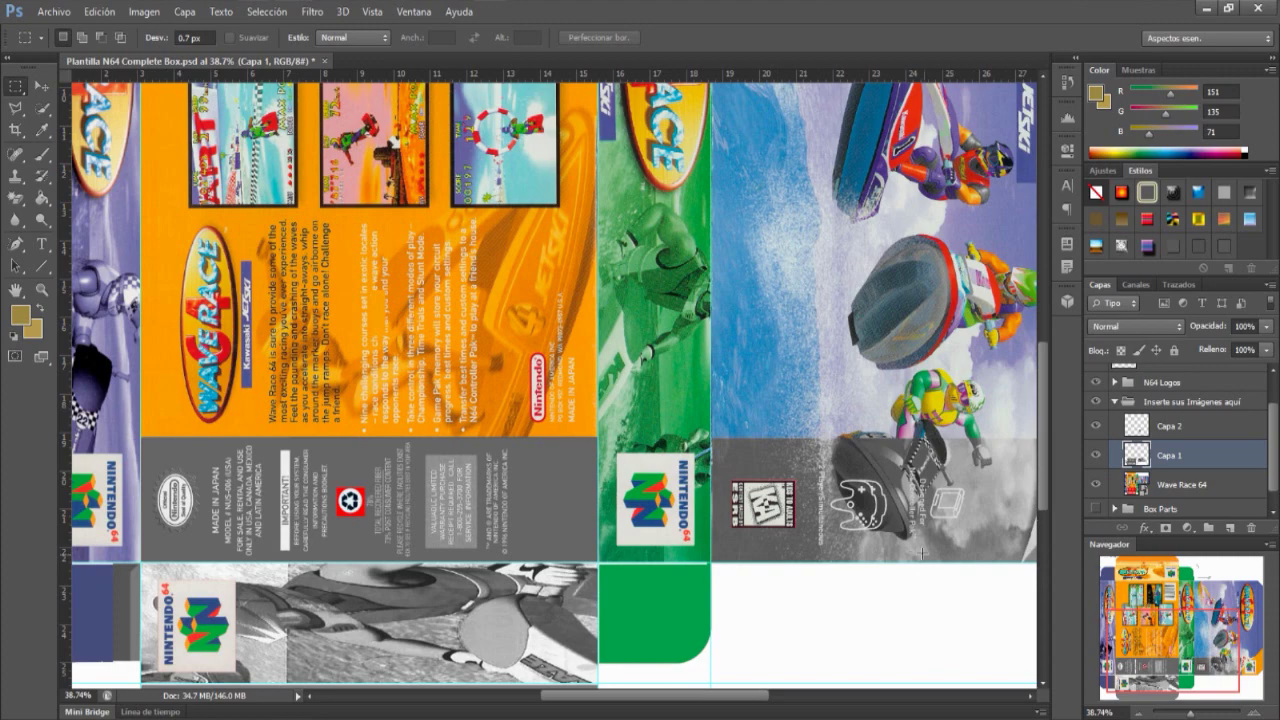
scroll(922, 551, "down", 1)
scroll(920, 551, "down", 1)
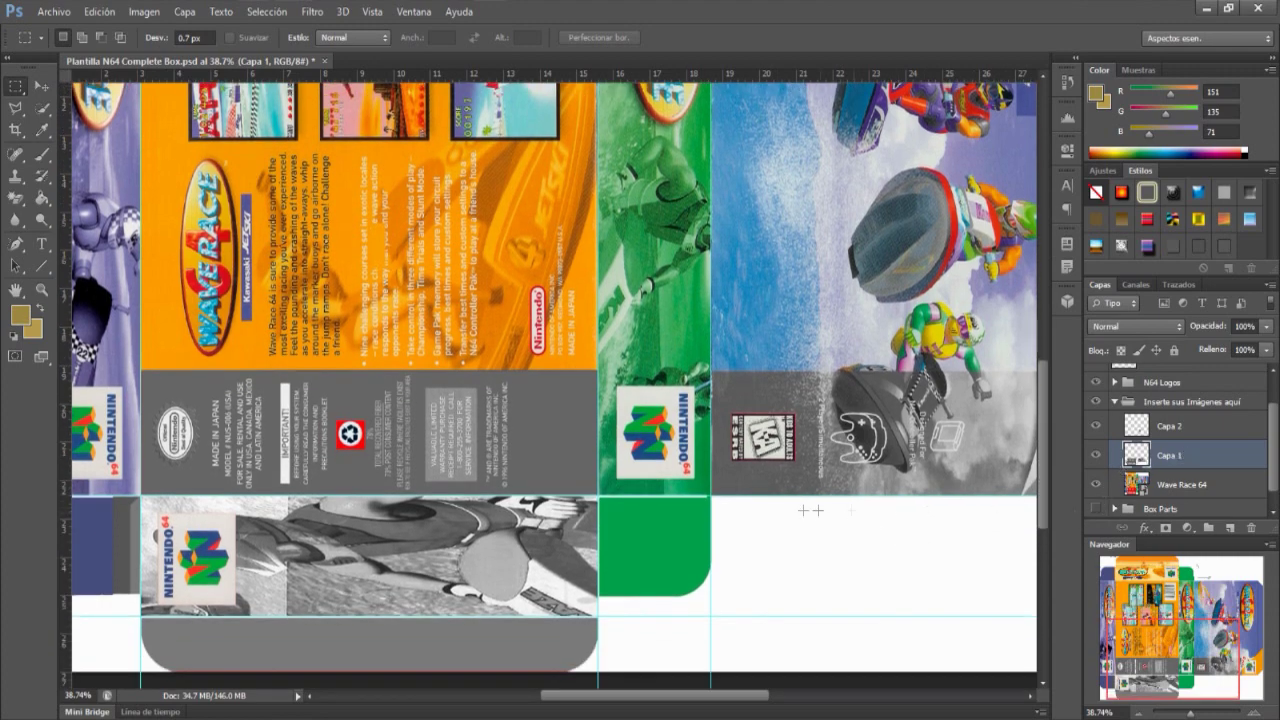
scroll(812, 510, "down", 1)
scroll(812, 510, "down", 1)
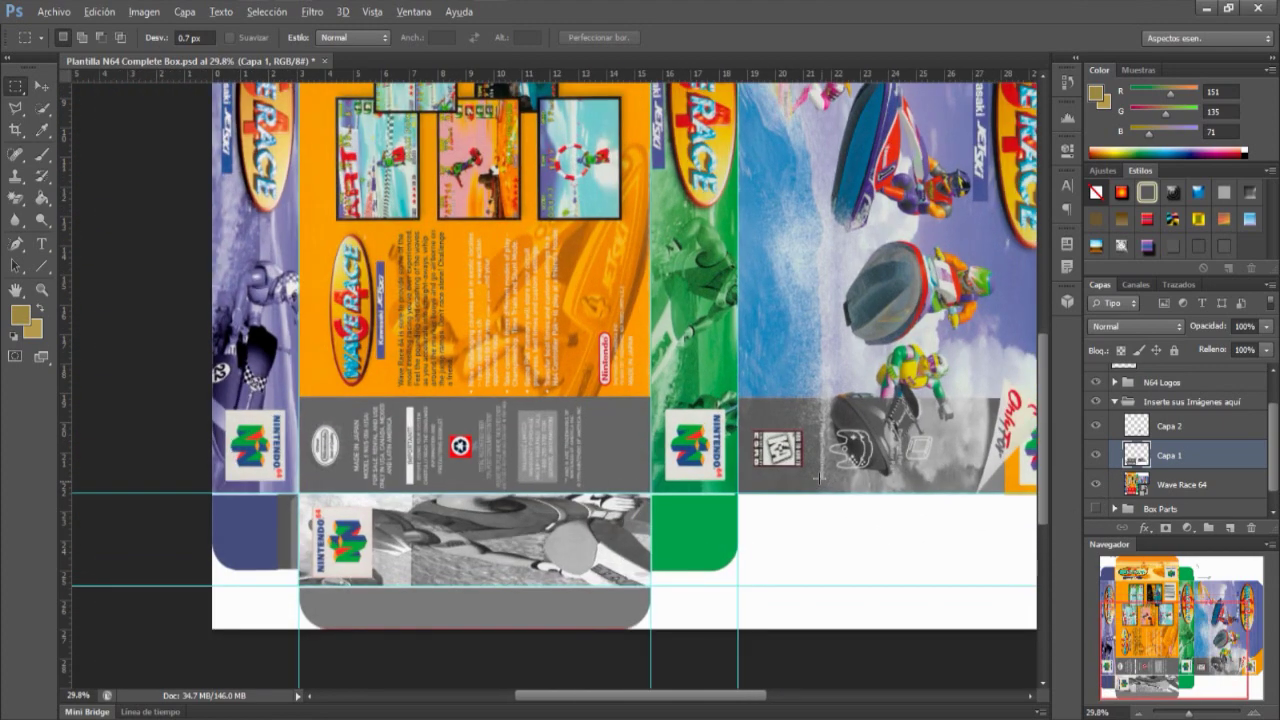
Step: In Color Balance, shift the strip's midtones strongly toward yellow and slightly toward red
key("alt")
key("ctrl+b")
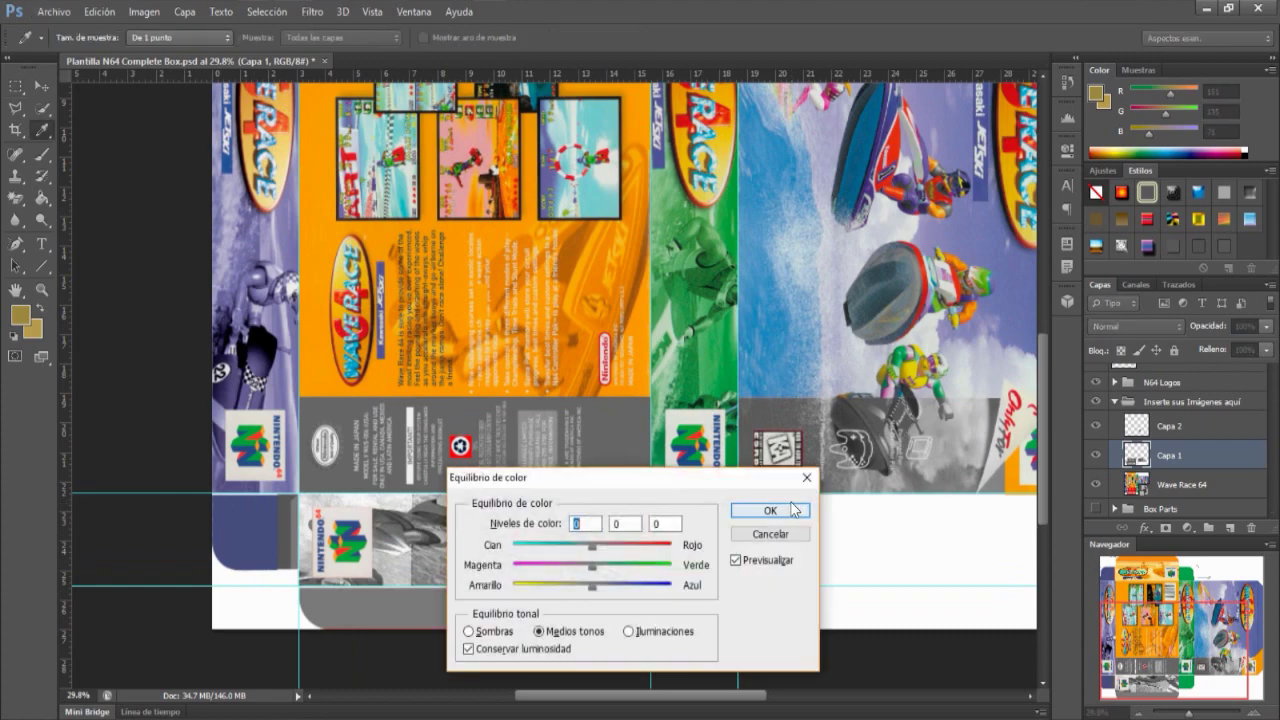
left_click_drag(707, 481, 849, 506)
left_click_drag(734, 610, 653, 610)
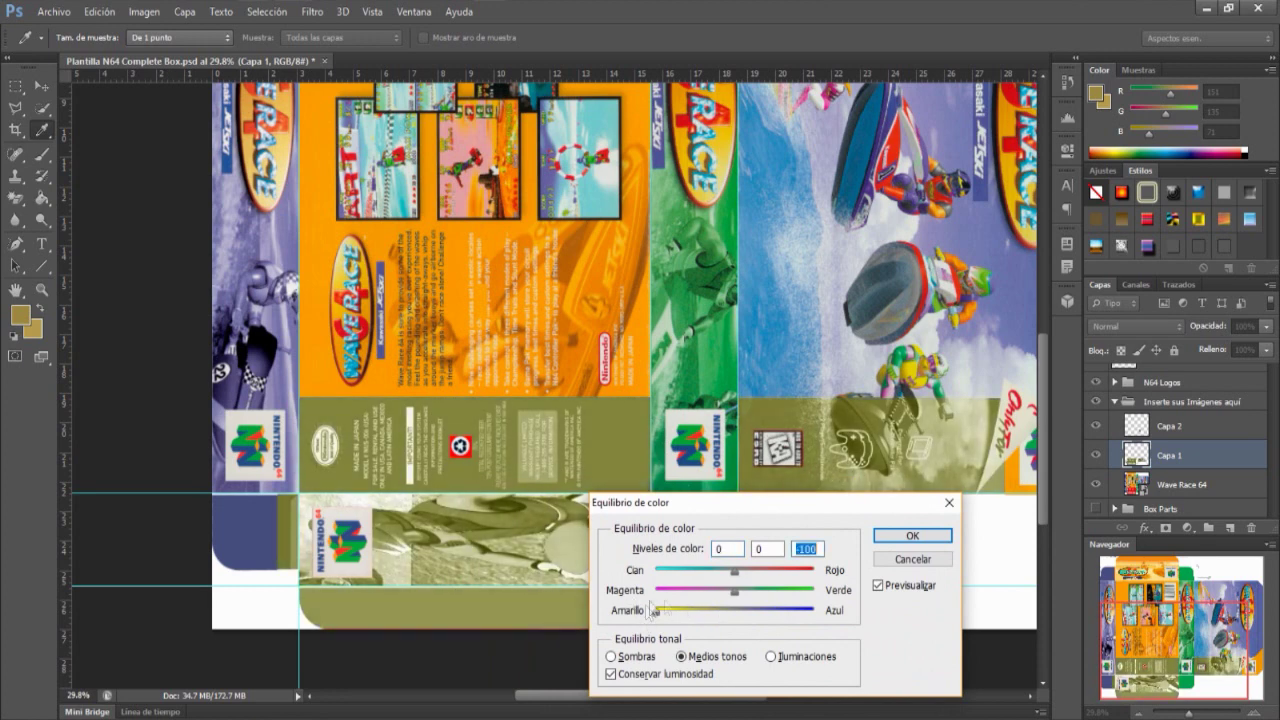
left_click_drag(734, 577, 755, 590)
Step: Push the highlights toward yellow and red for a gold tone, and apply
left_click(772, 657)
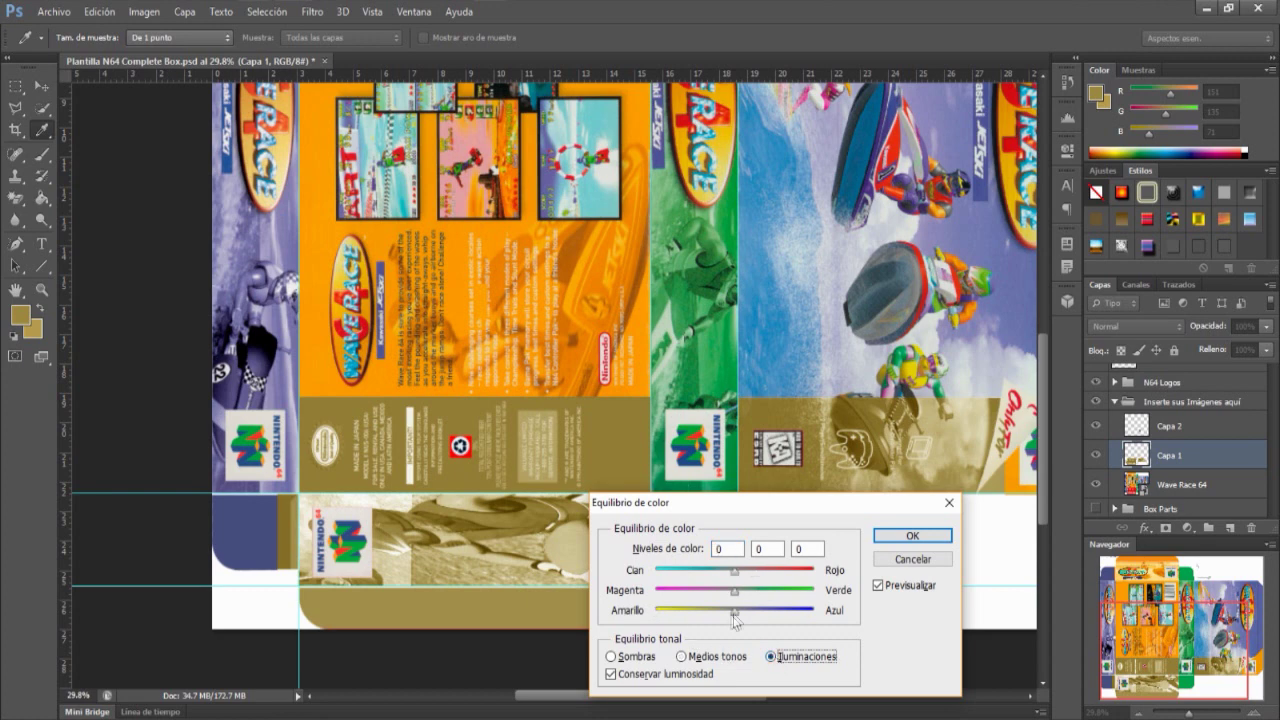
left_click_drag(737, 613, 697, 617)
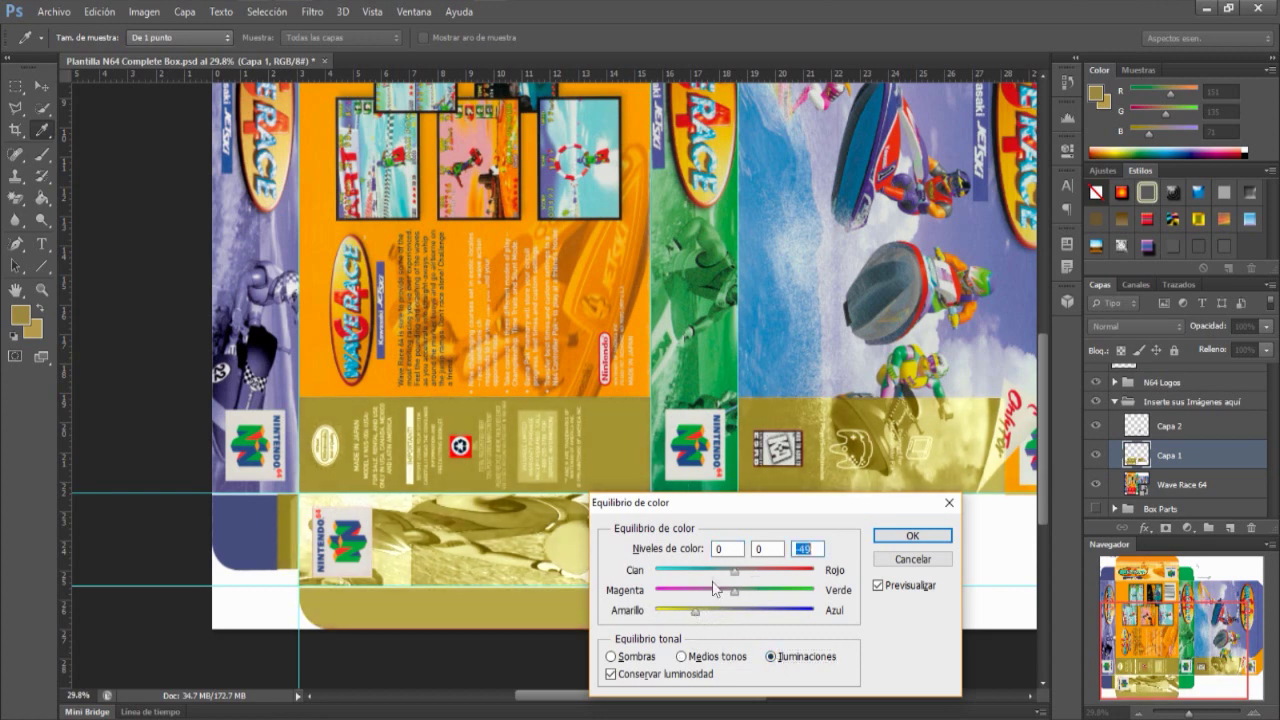
mouse_move(731, 567)
left_mouse_down()
mouse_move(746, 573)
mouse_move(739, 588)
left_mouse_up()
mouse_move(739, 588)
left_mouse_down()
mouse_move(794, 589)
mouse_move(745, 598)
left_mouse_up()
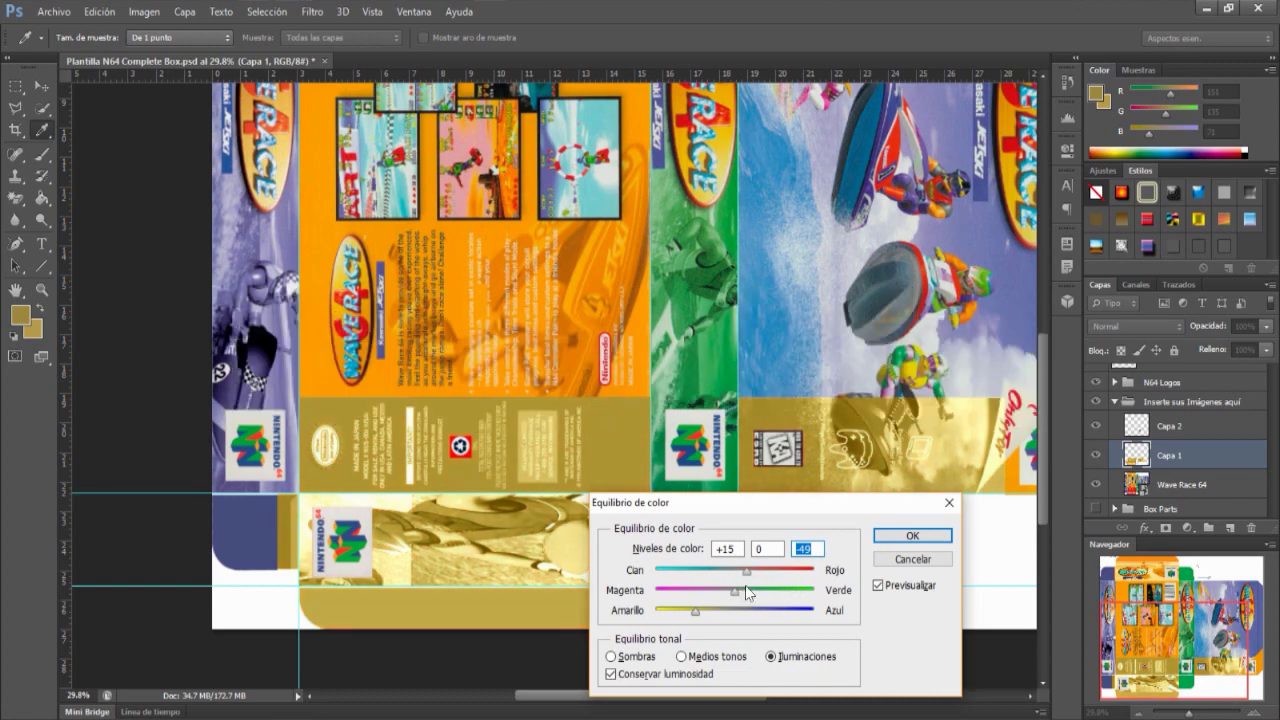
left_click(911, 535)
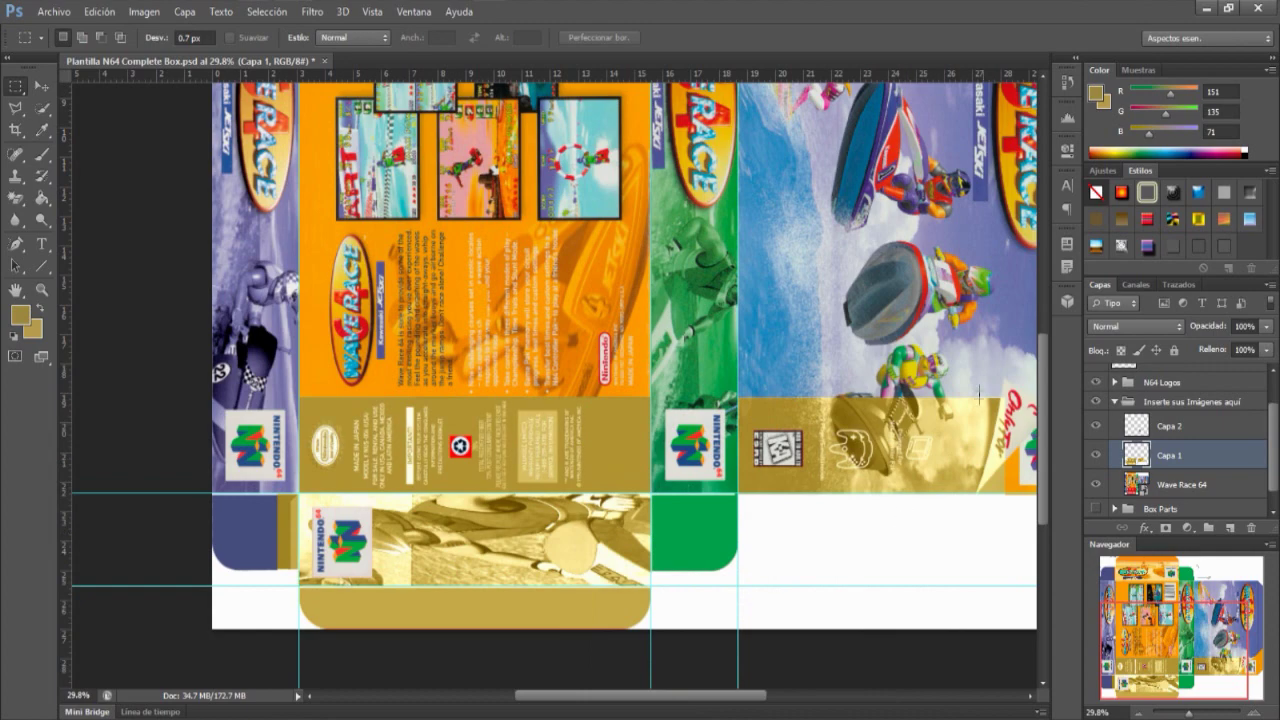
Step: Show the Million Seller group so the Player's Choice badge appears on the cover
scroll(999, 442, "down", 2)
scroll(1160, 426, "up", 2)
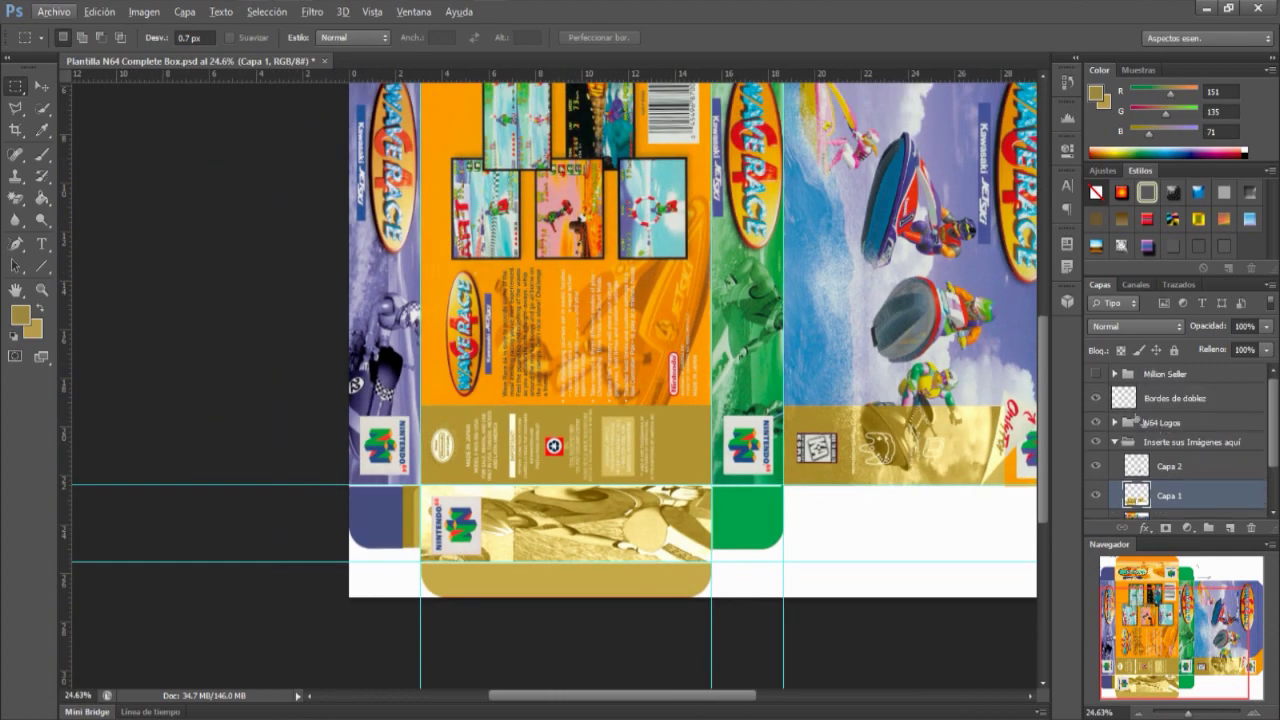
left_click(1095, 374)
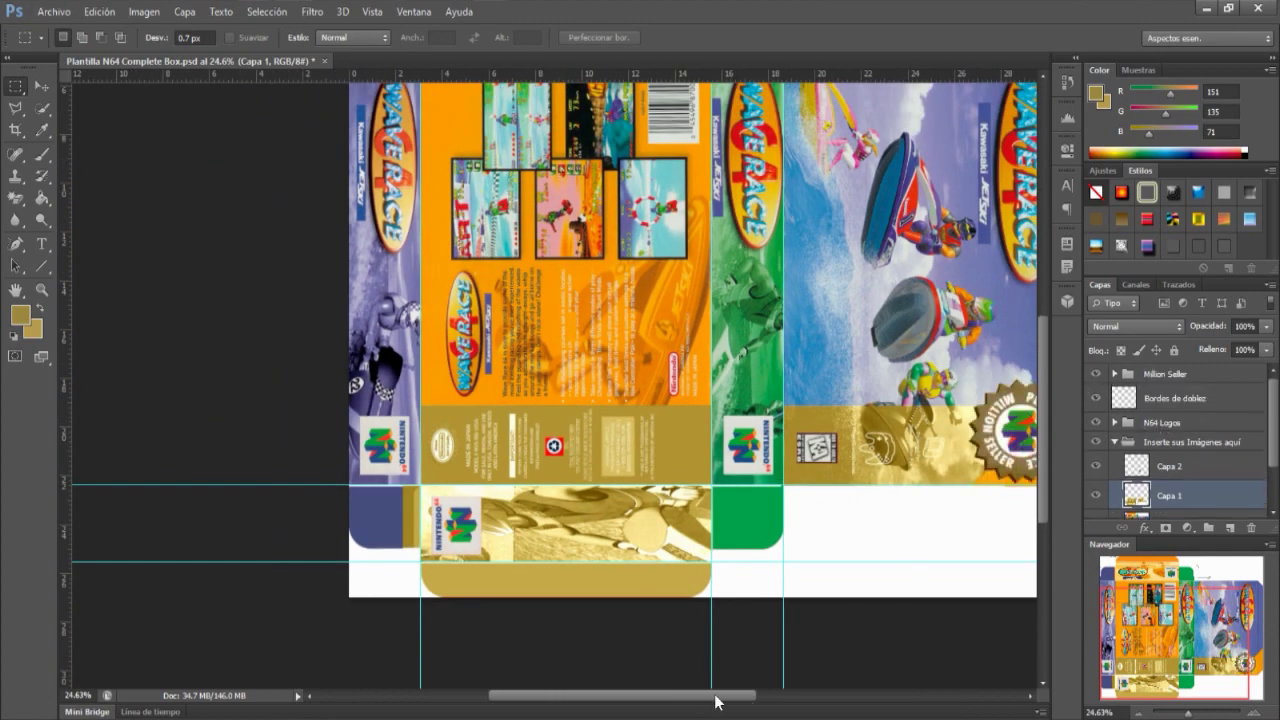
left_click_drag(716, 702, 746, 716)
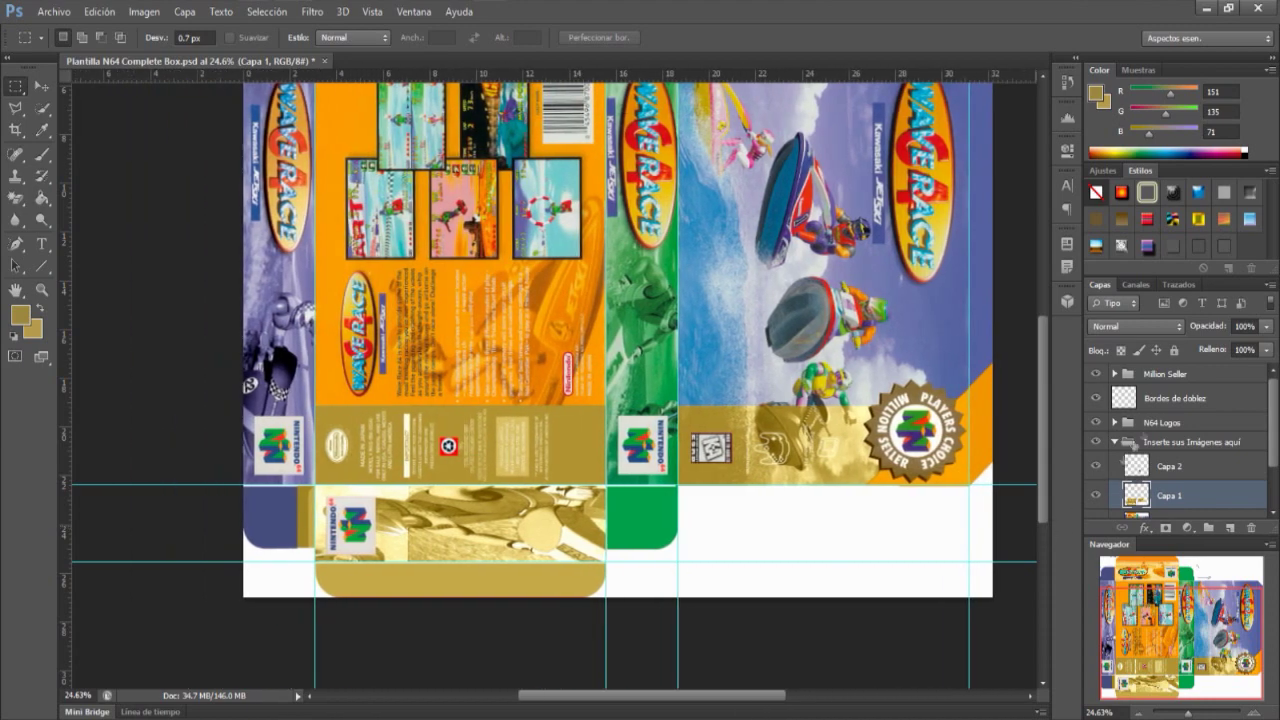
Step: Make Capa 2 the active layer, compare its visibility, and zoom to the recycling logo
left_click(1170, 469)
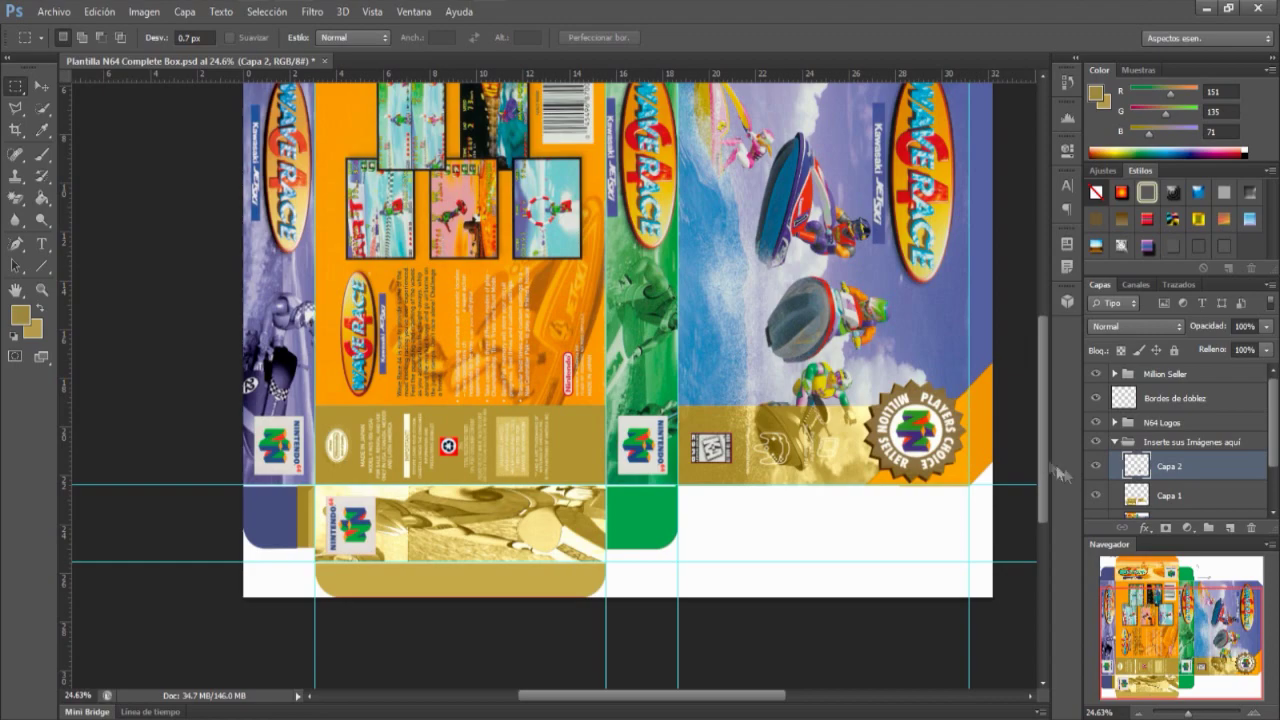
left_click(1094, 468)
left_click_drag(446, 442, 548, 380)
Step: Magic Eraser the red square behind the recycling symbol
key("alt")
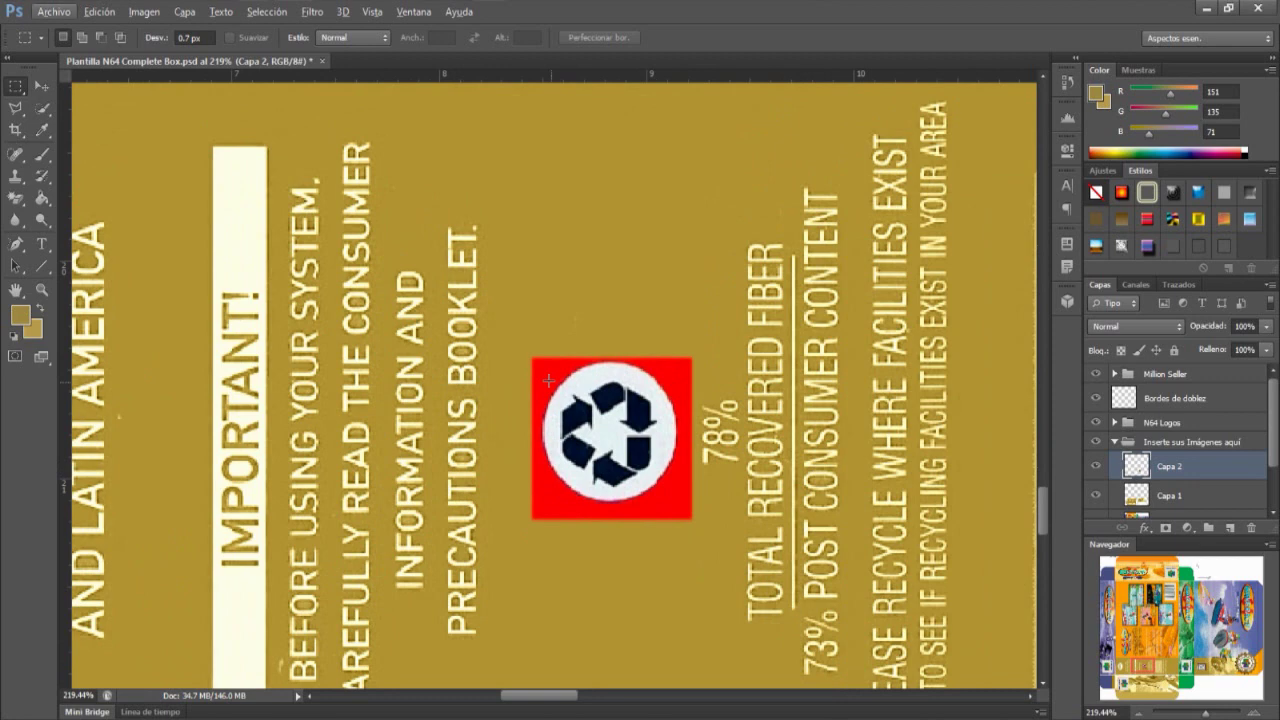
key("e")
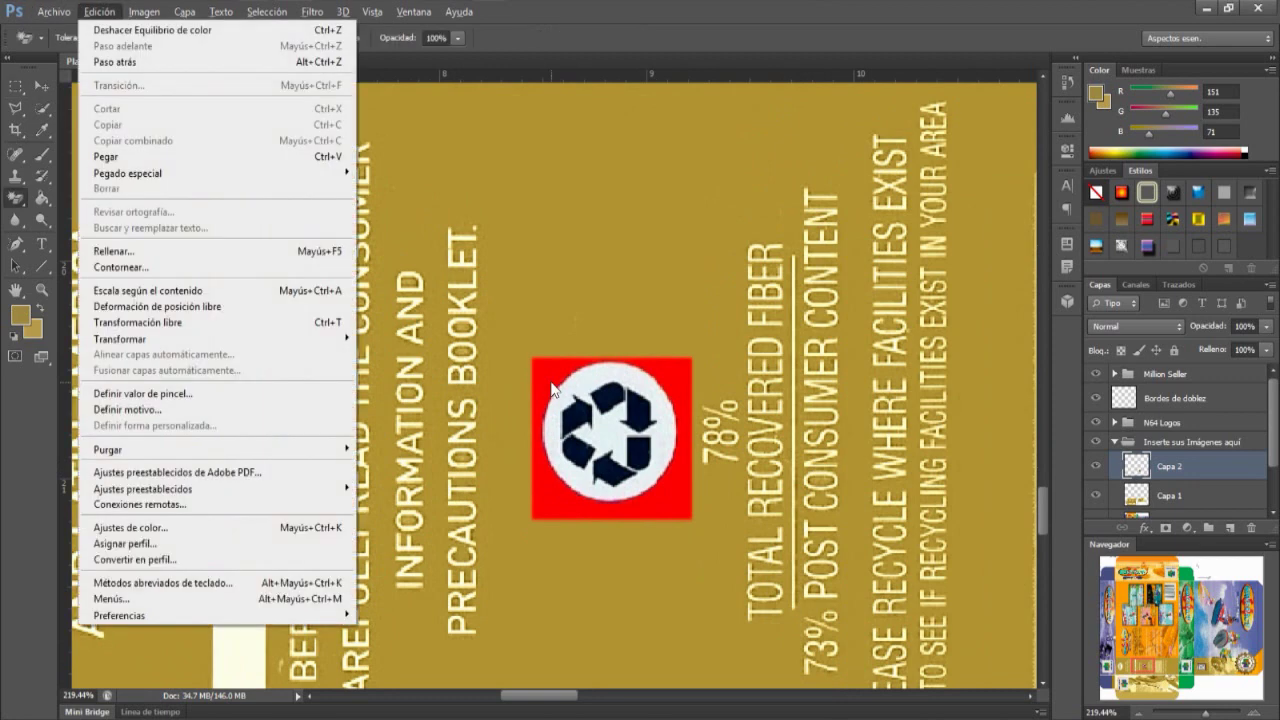
key("Escape")
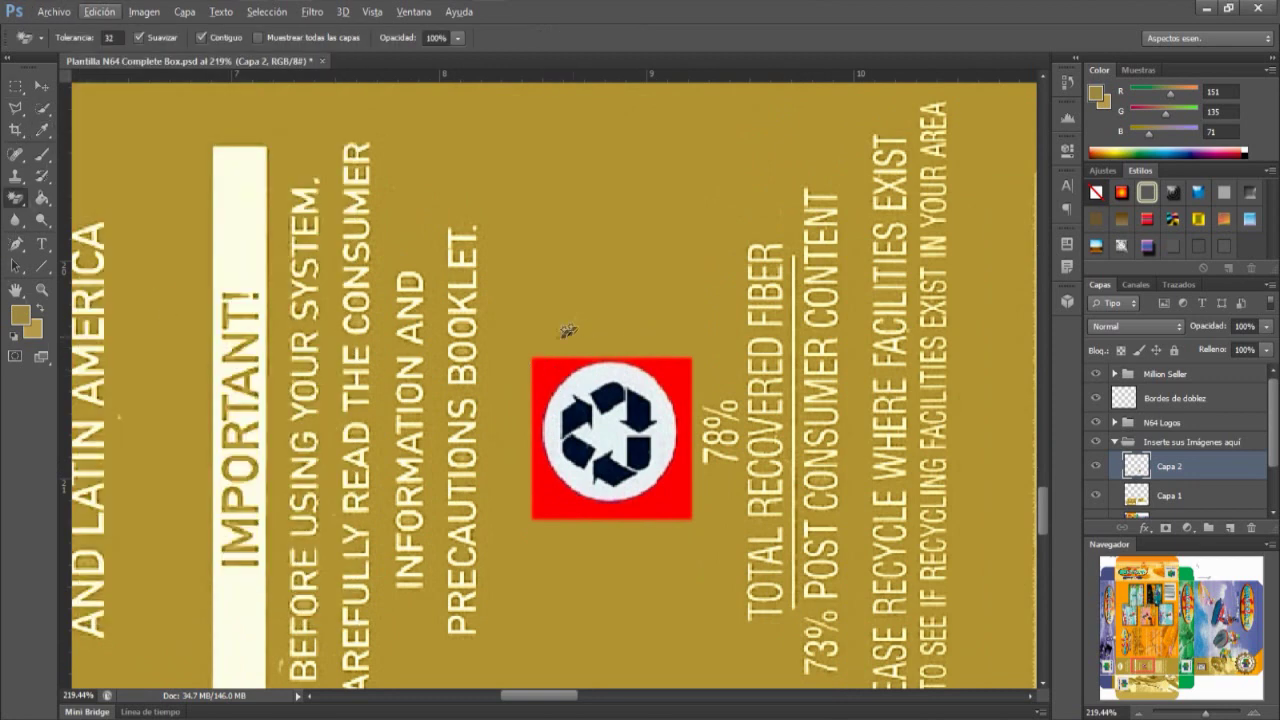
left_click(552, 372)
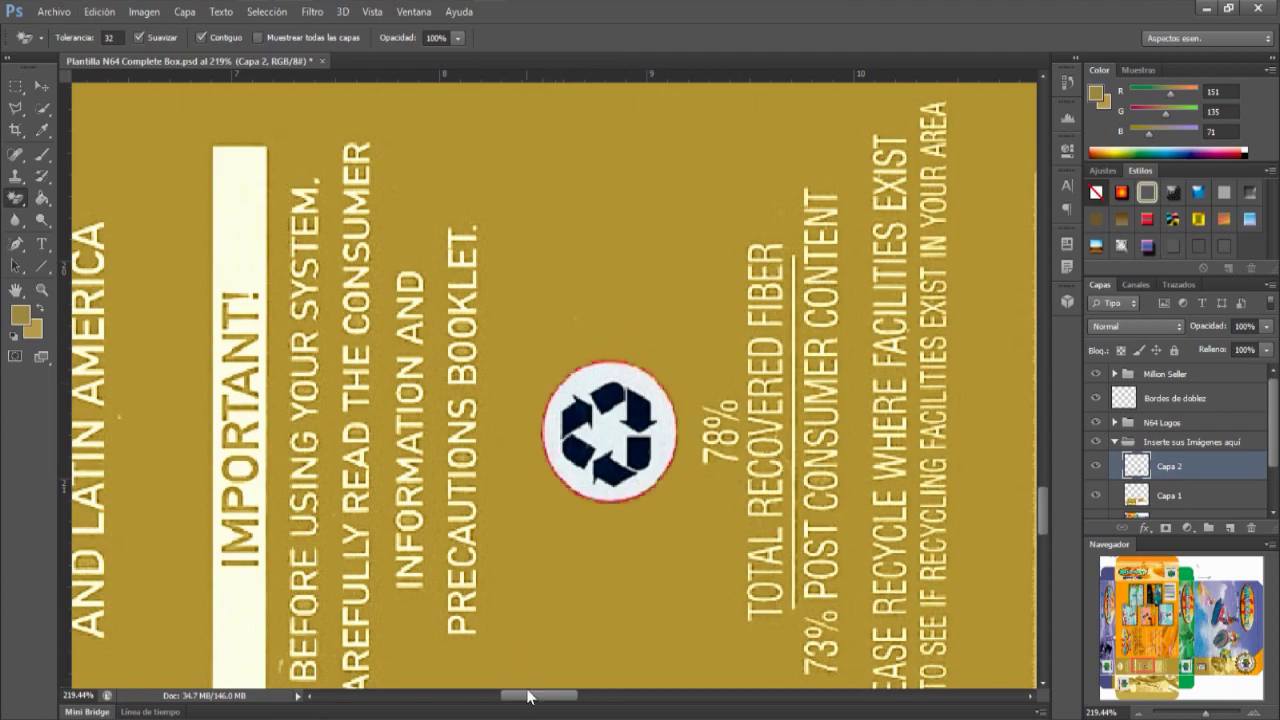
left_click_drag(528, 697, 723, 684)
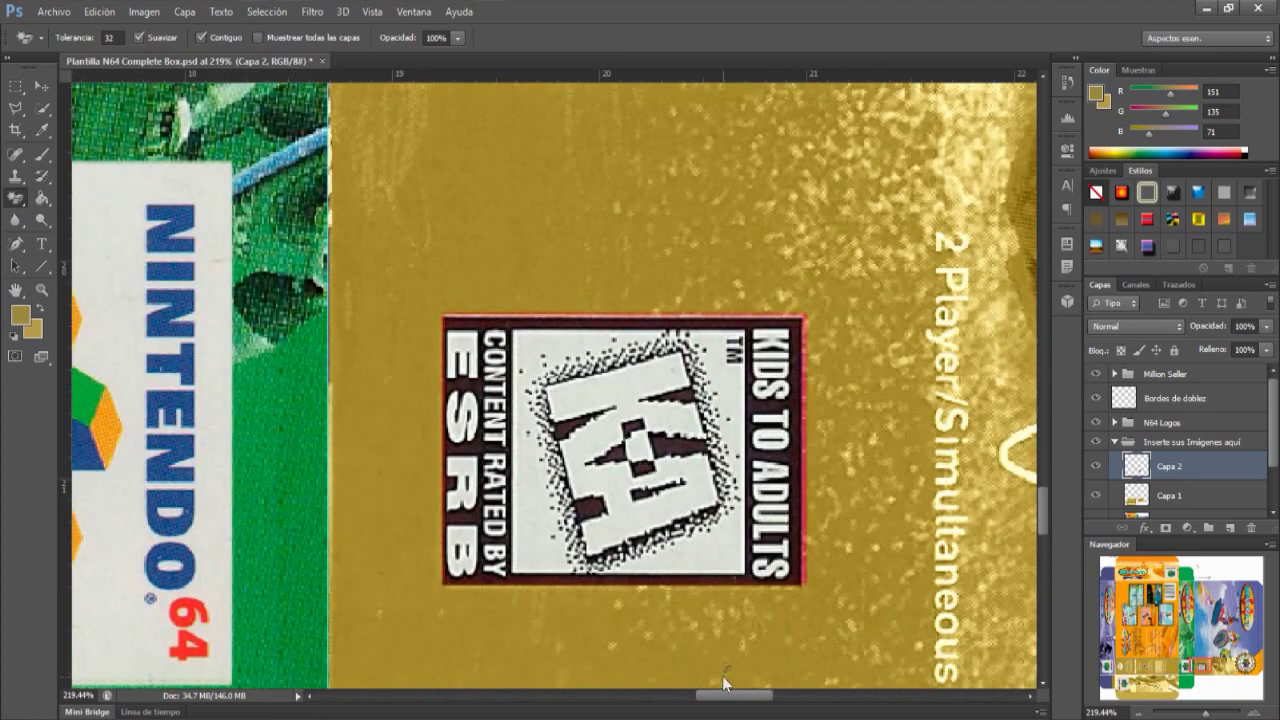
Step: Select and delete the red edge beside the ESRB rating logo with the Rectangular Marquee
key("m")
left_click_drag(378, 231, 843, 317)
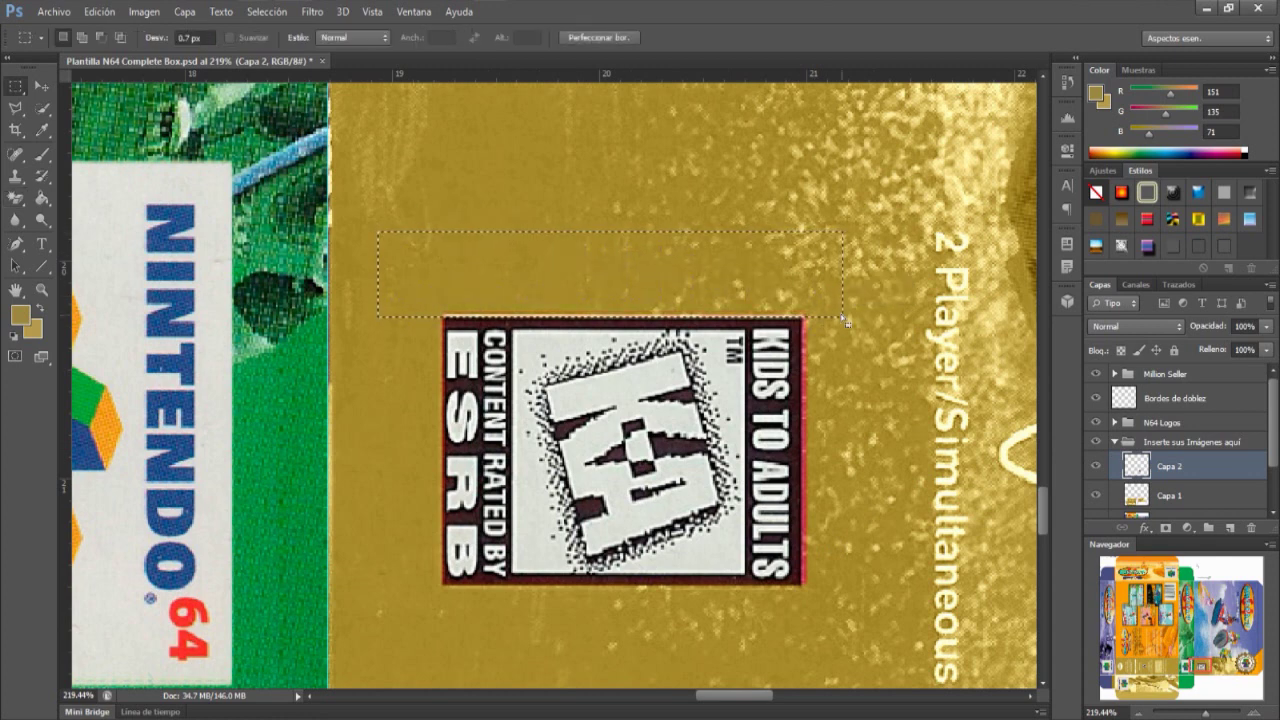
left_click(839, 314)
left_click_drag(852, 630, 803, 290)
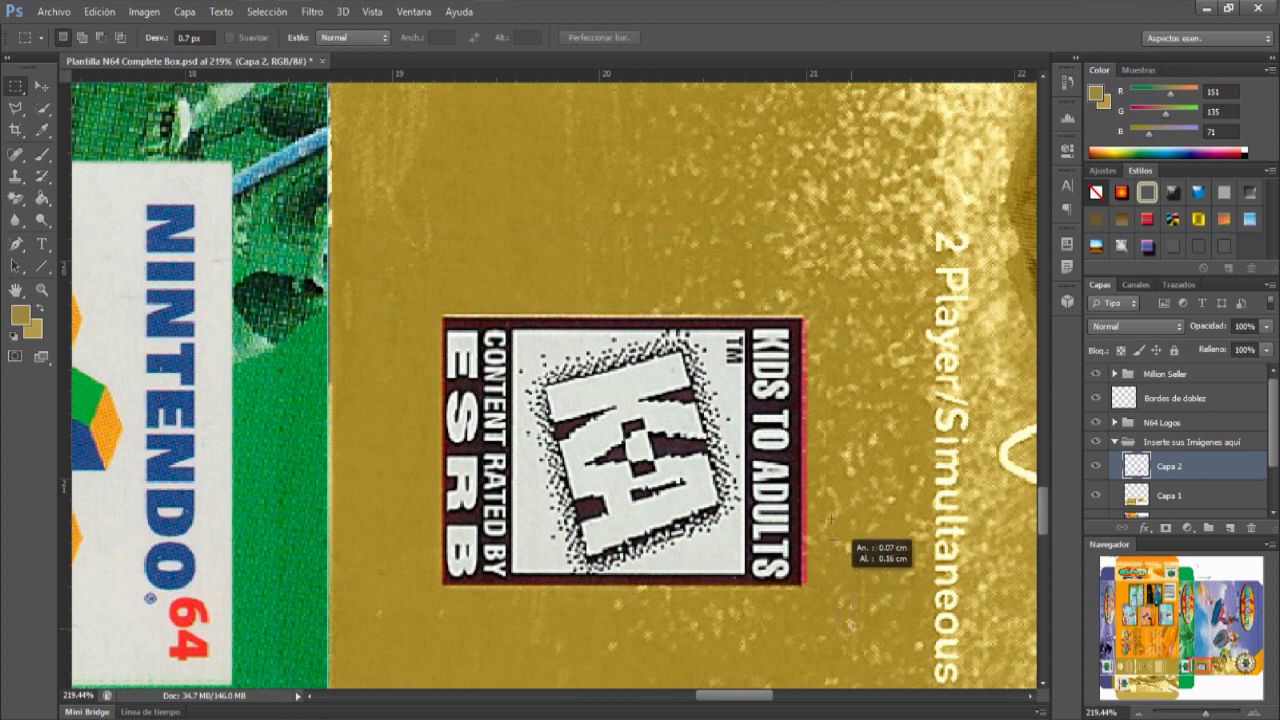
key("Delete")
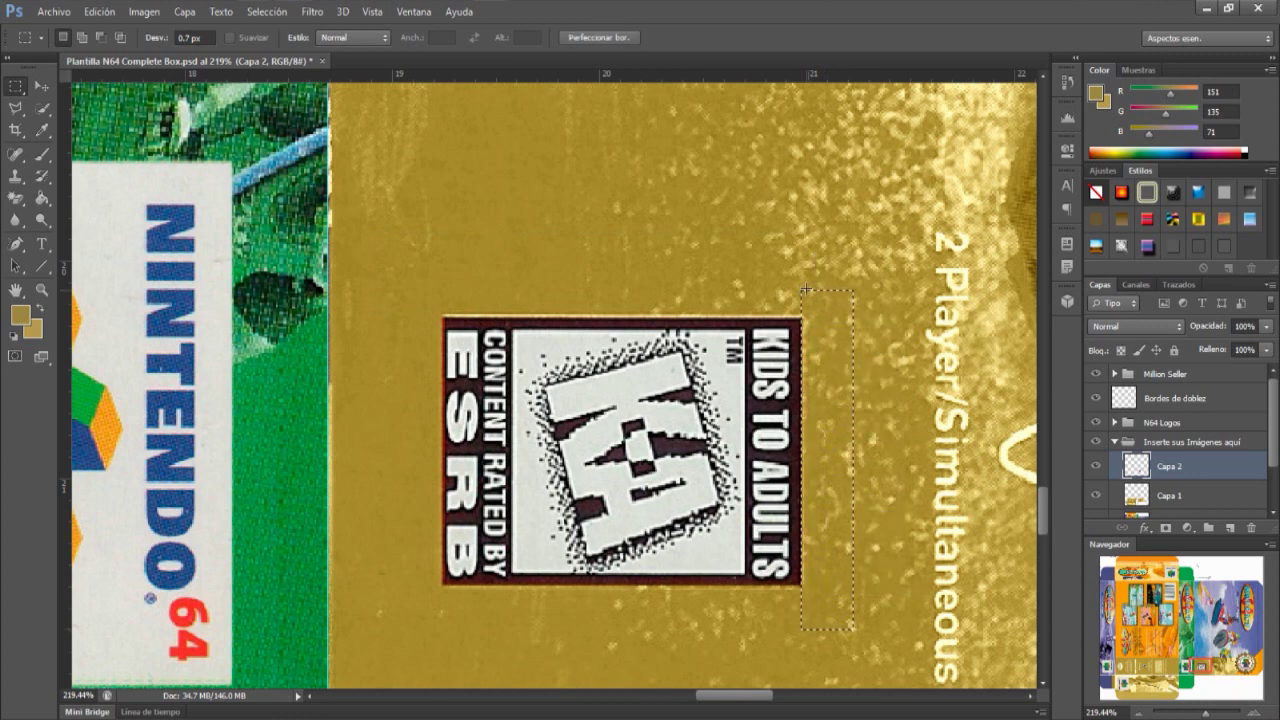
key("ctrl+d")
left_click_drag(369, 254, 441, 637)
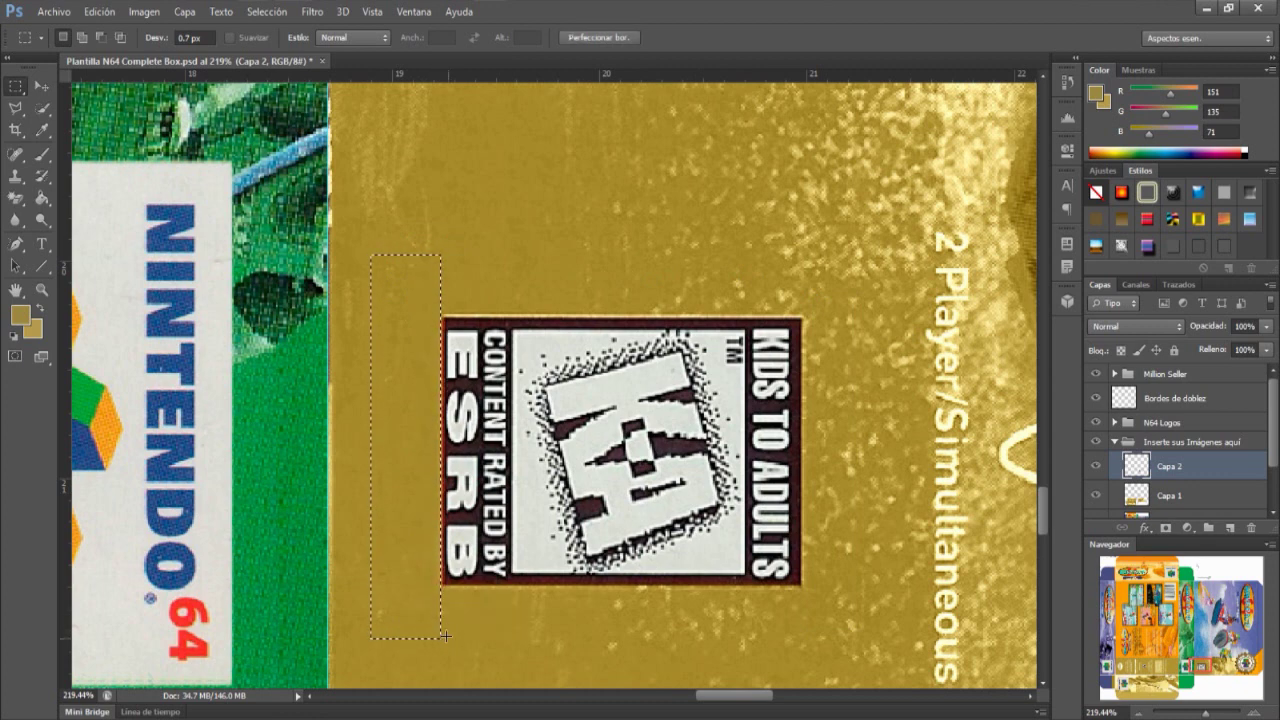
left_click_drag(410, 575, 389, 577)
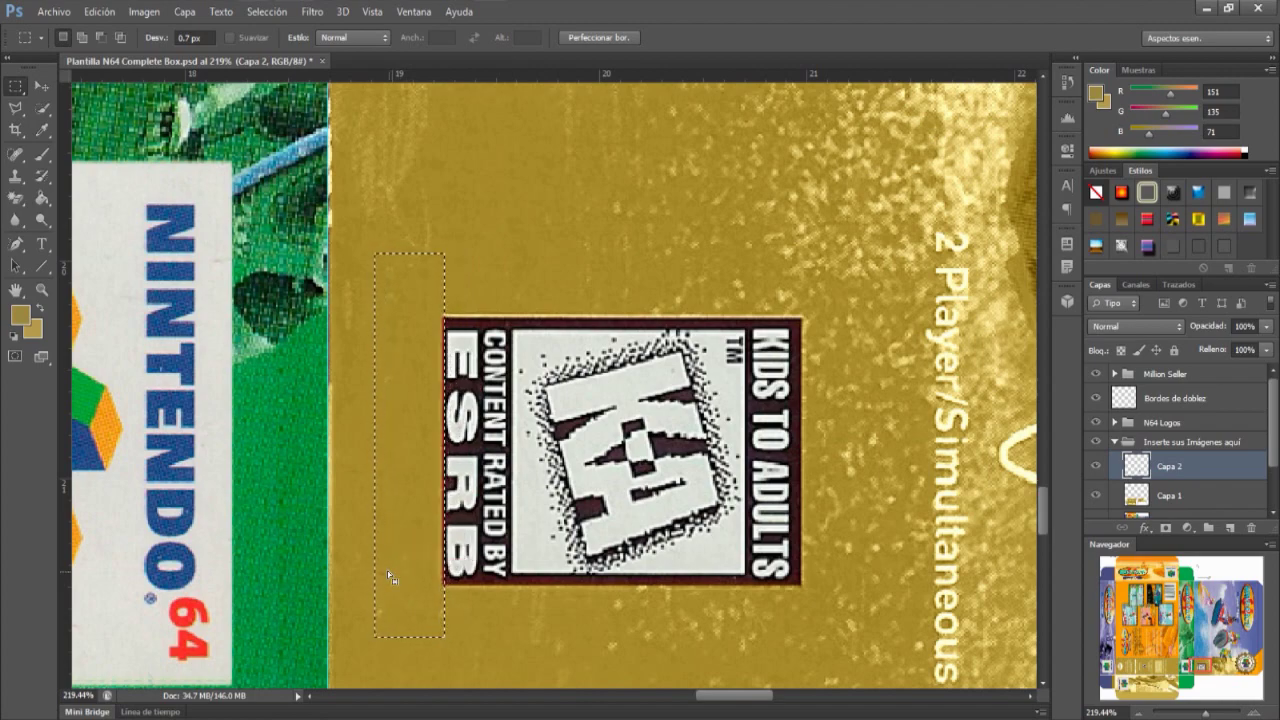
left_click(395, 561)
scroll(395, 561, "down", 3)
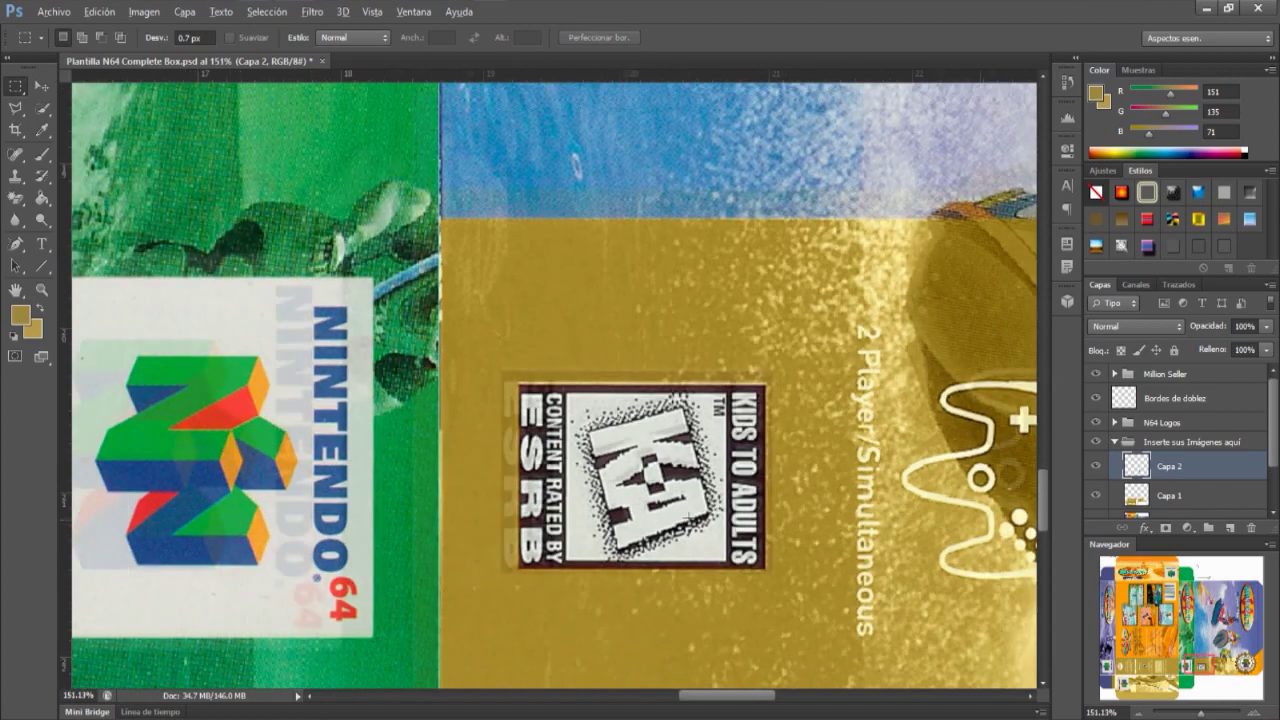
Step: Zoom out and draw a rectangular selection around the ESRB rating logo
scroll(395, 561, "down", 2)
scroll(724, 532, "down", 1)
scroll(724, 532, "down", 2)
scroll(724, 532, "up", 1)
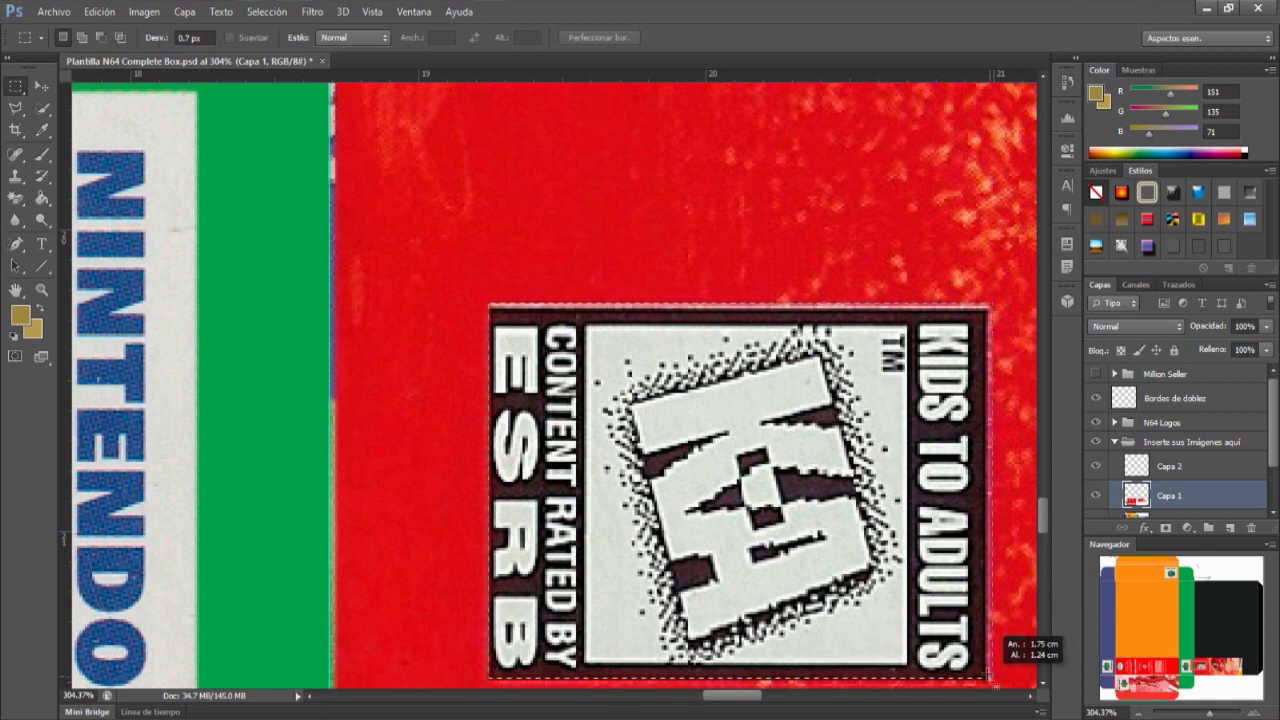
left_click_drag(740, 455, 953, 683)
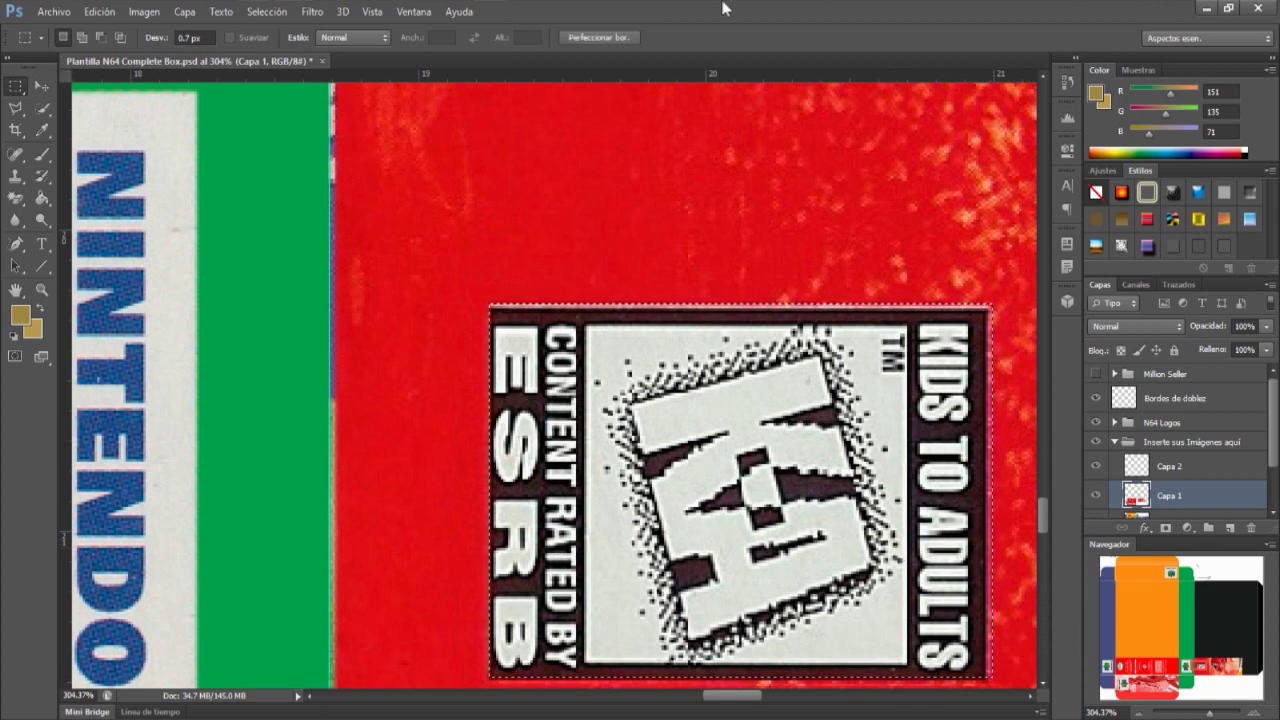